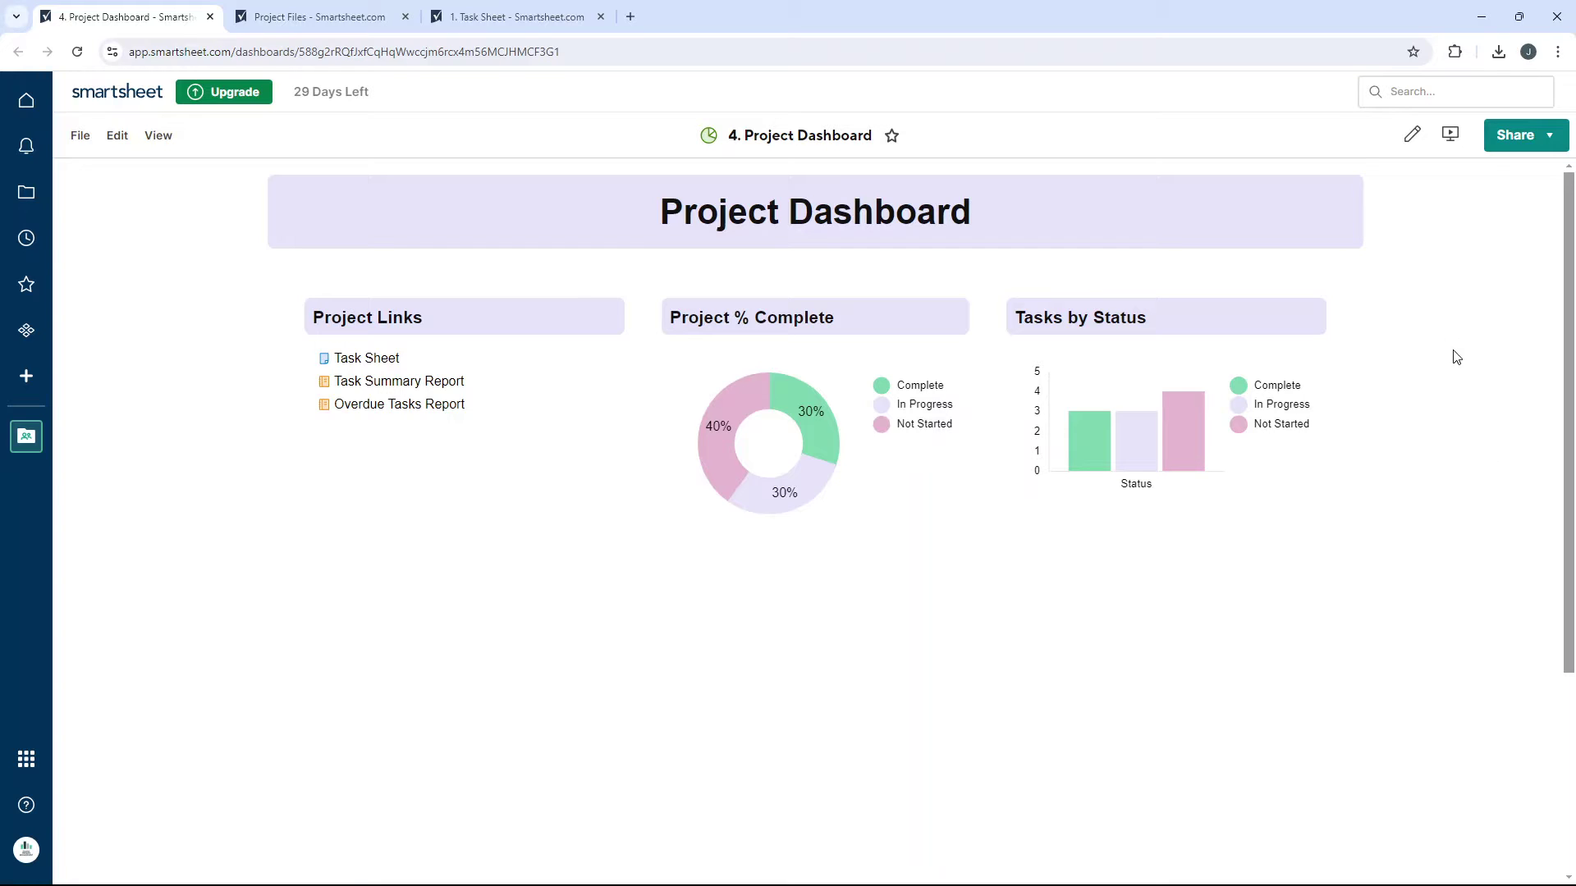
# Put the Project Dashboard into edit mode and add a new chart widget.
pyautogui.click(1411, 135)
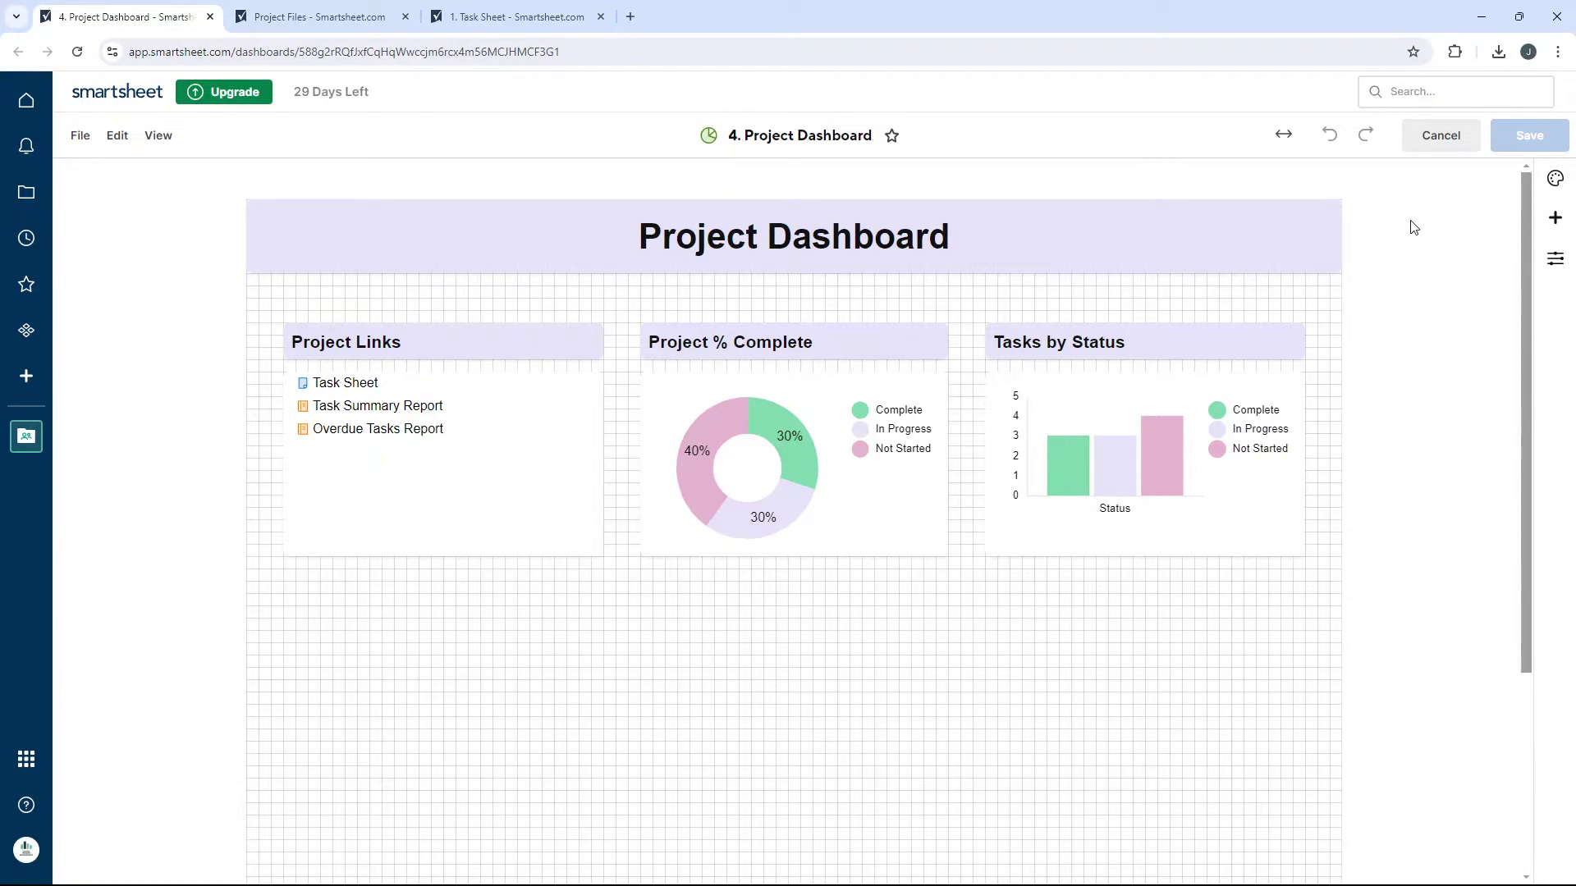
pyautogui.click(1440, 135)
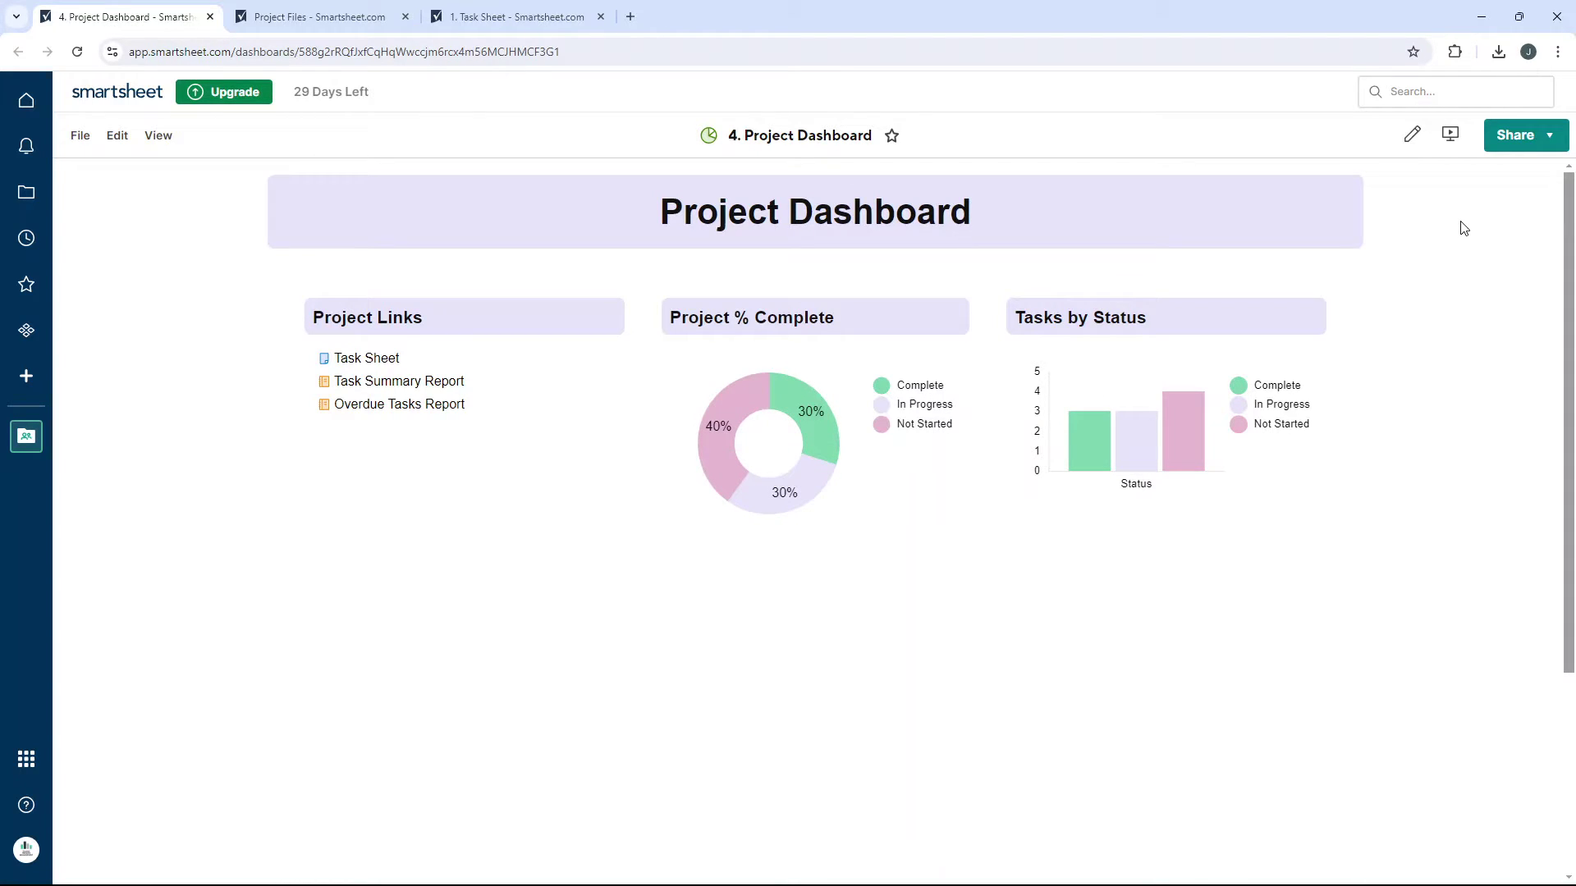
pyautogui.click(1412, 135)
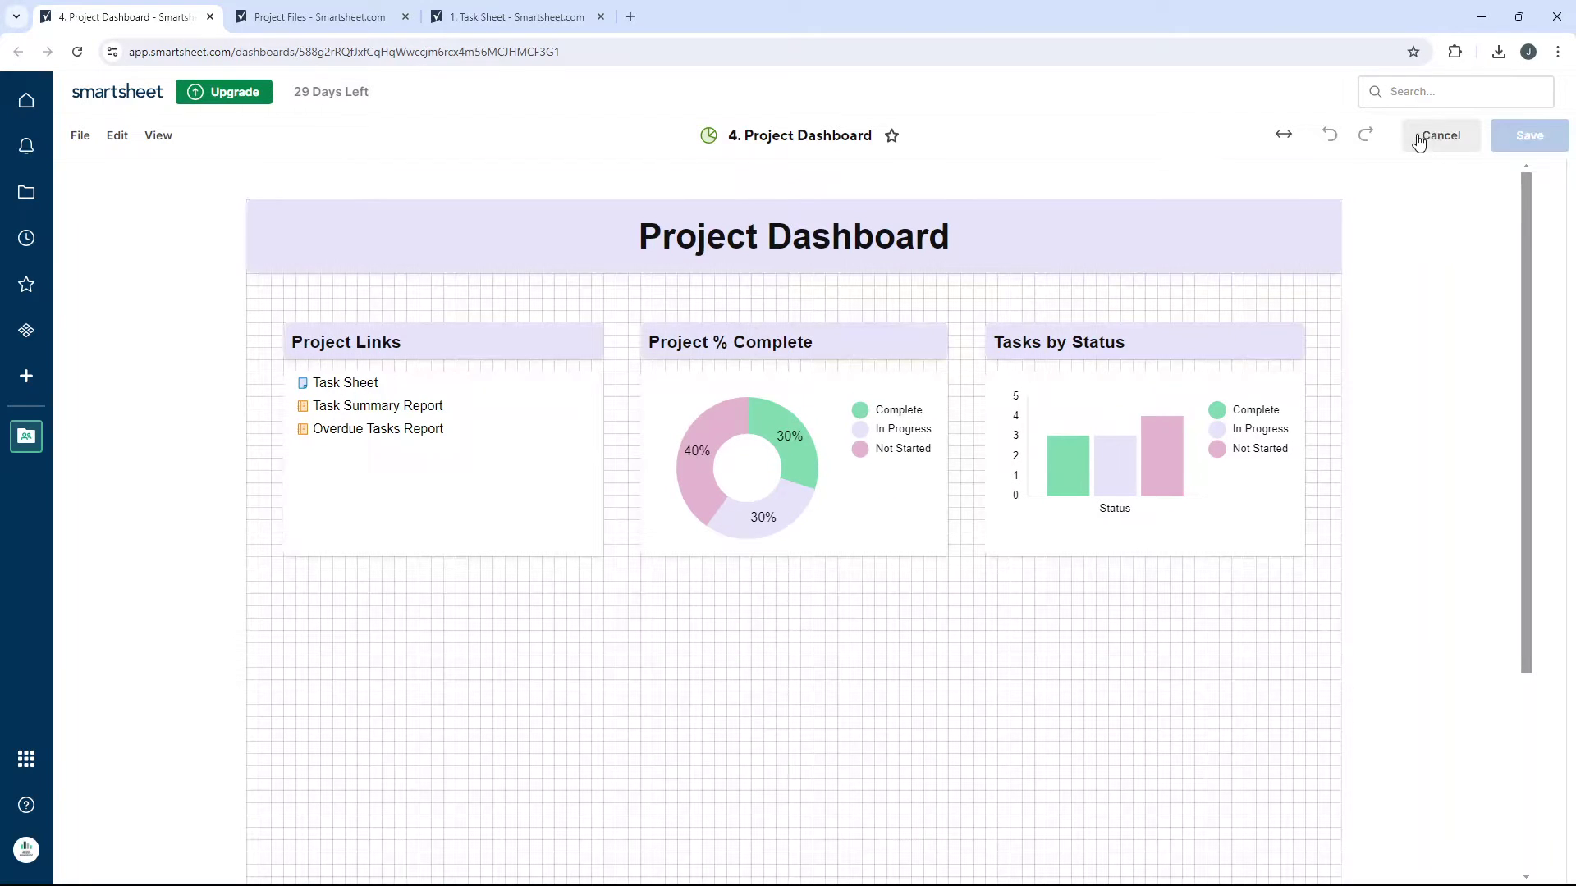
pyautogui.click(1441, 138)
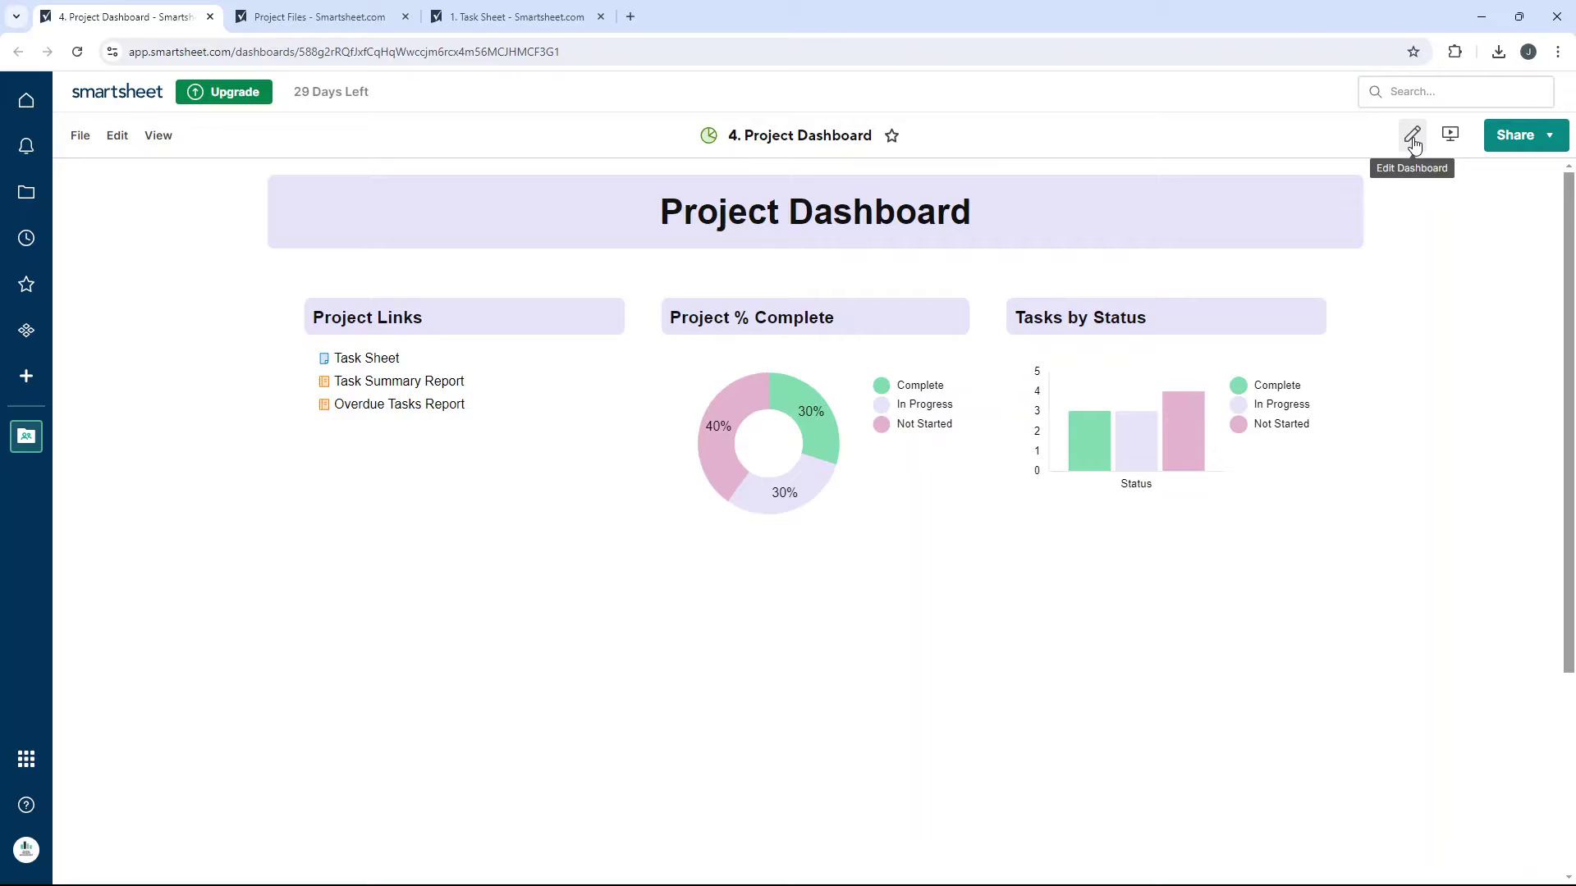
pyautogui.click(1413, 140)
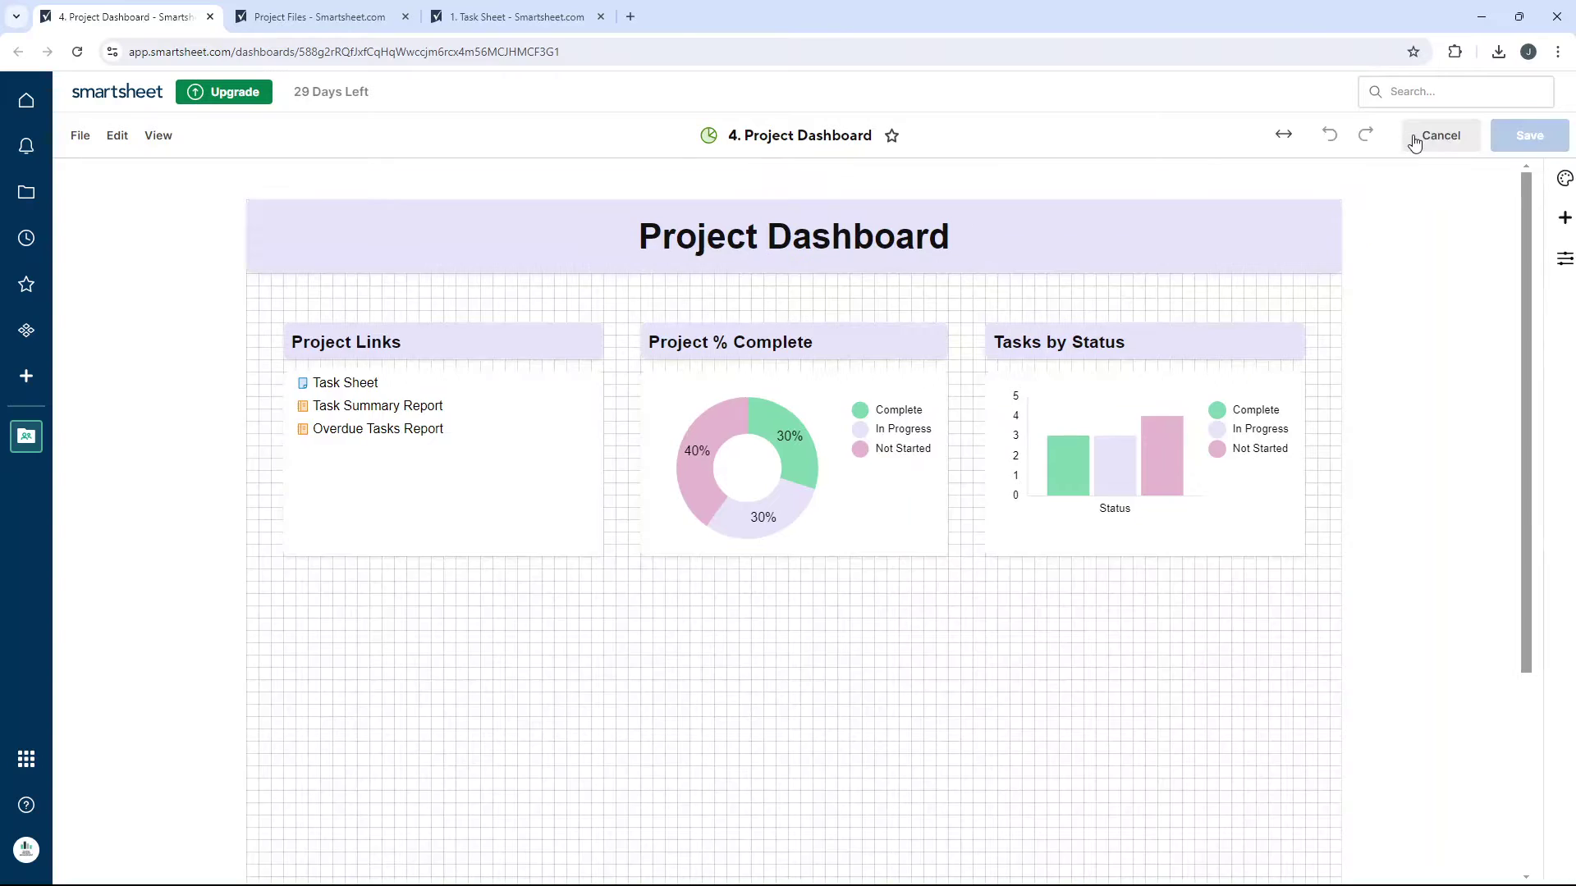
pyautogui.click(1554, 218)
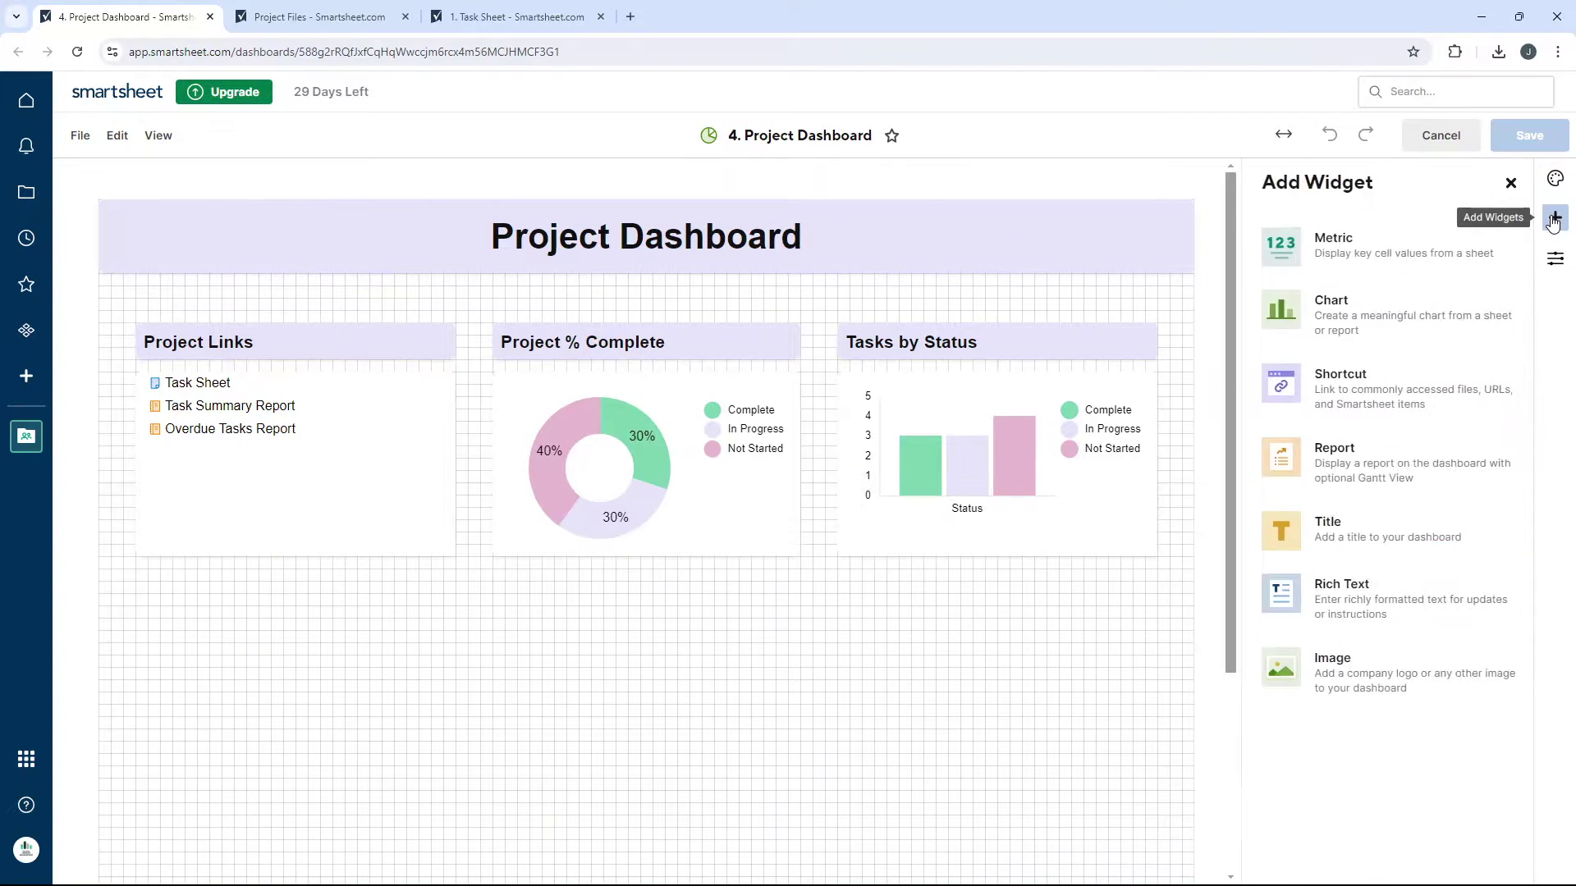
pyautogui.click(1413, 321)
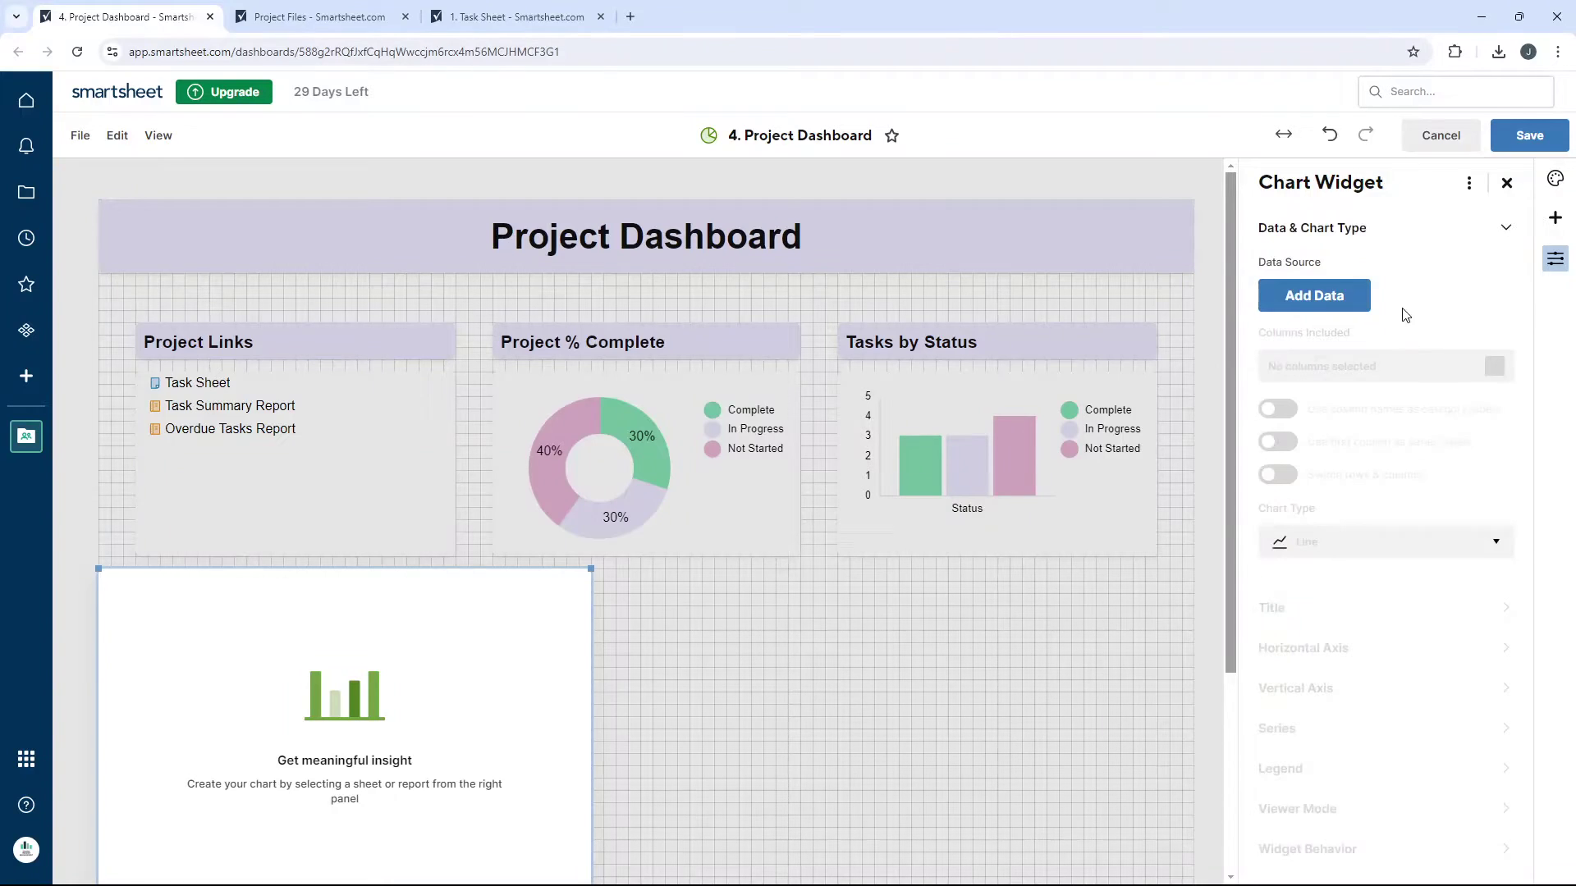
# Set the chart's data to the Task Sheet Health cells, then the Status cells for rows 1–10, and close the settings.
pyautogui.click(1344, 304)
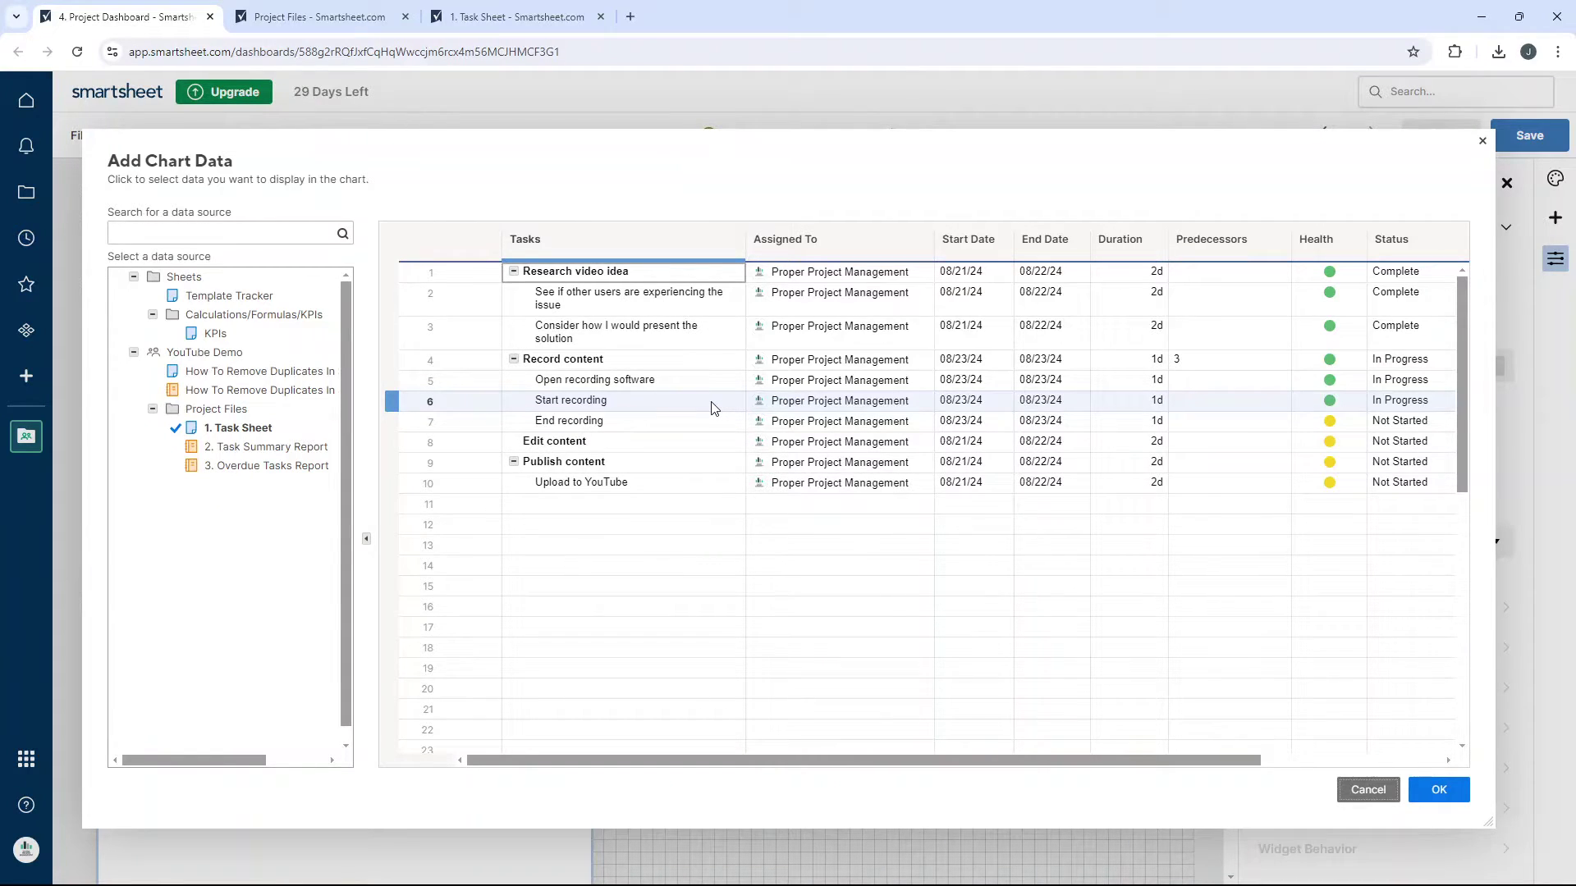
pyautogui.click(1310, 276)
pyautogui.moveTo(1311, 276); pyautogui.dragTo(1326, 489)
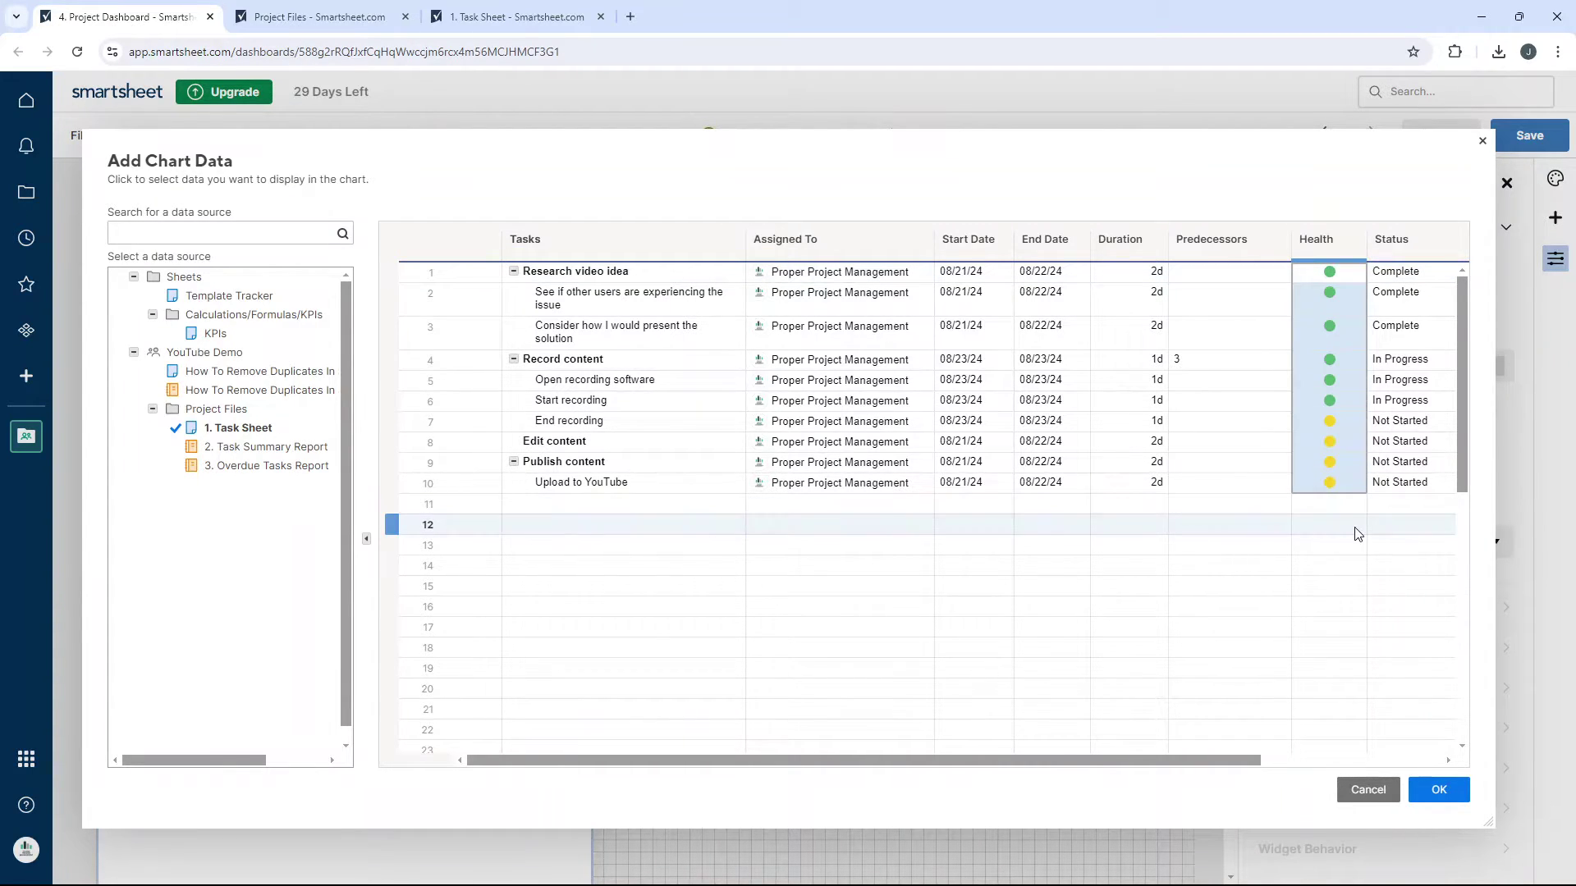
pyautogui.click(1439, 789)
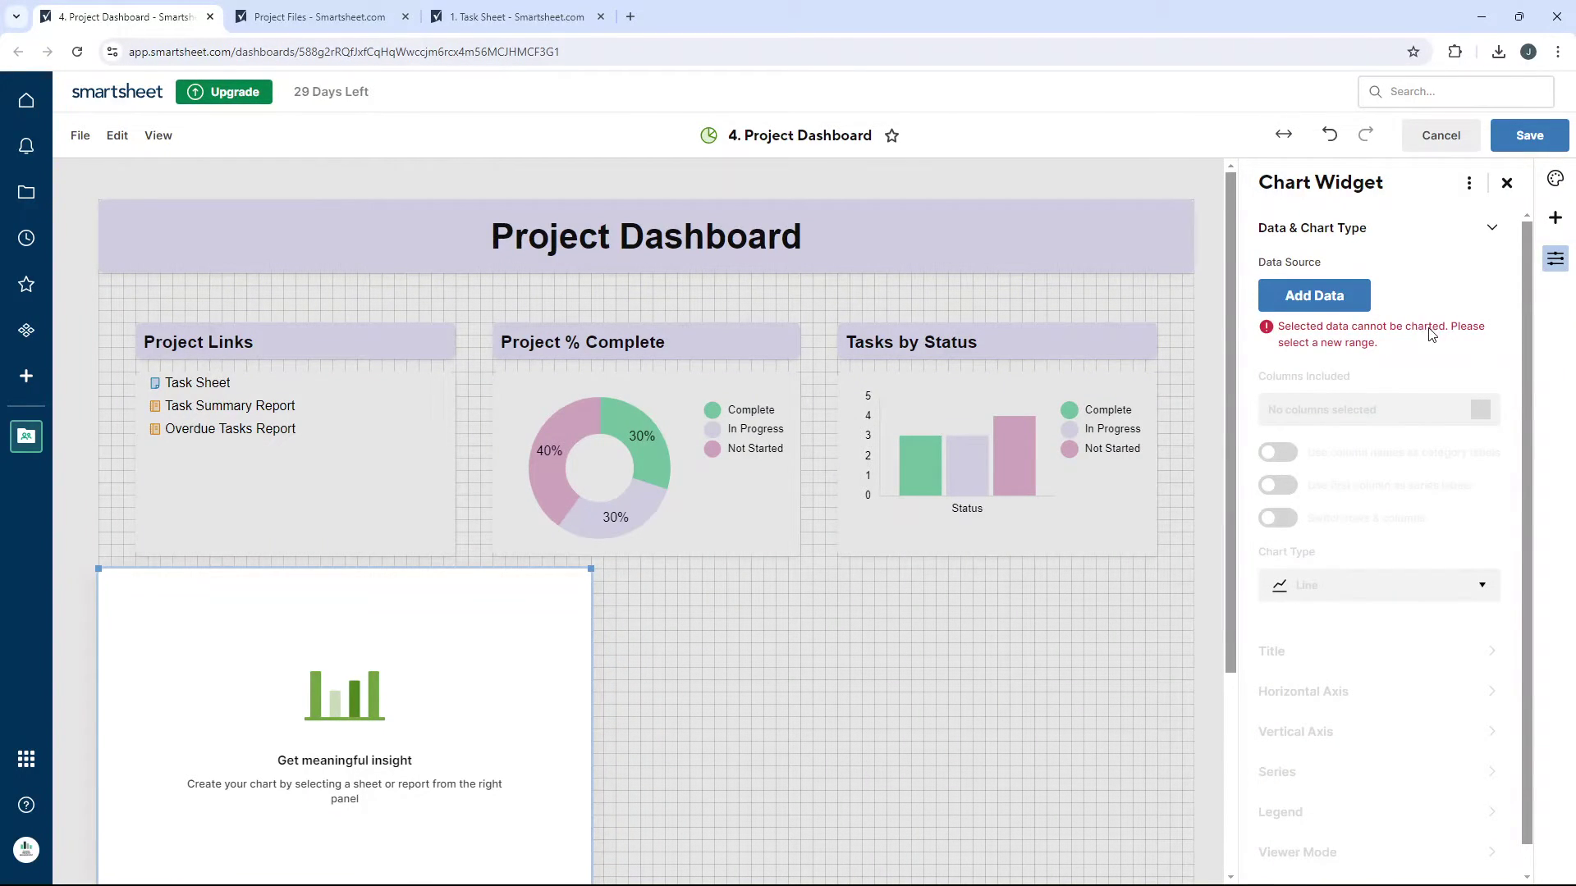
pyautogui.click(1314, 296)
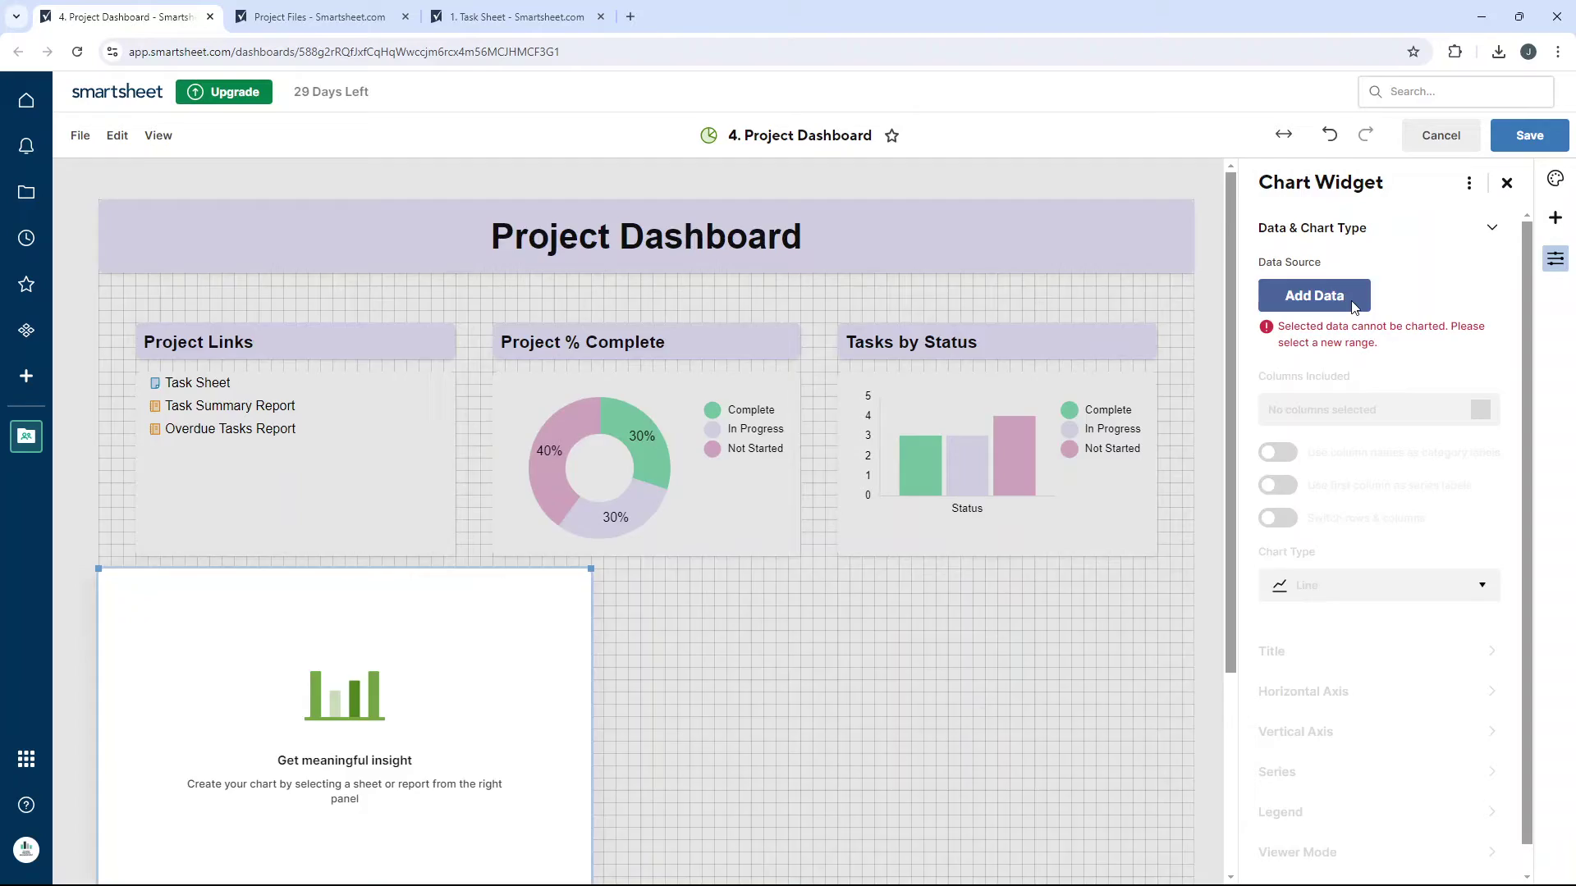
pyautogui.moveTo(1396, 271); pyautogui.dragTo(1414, 484)
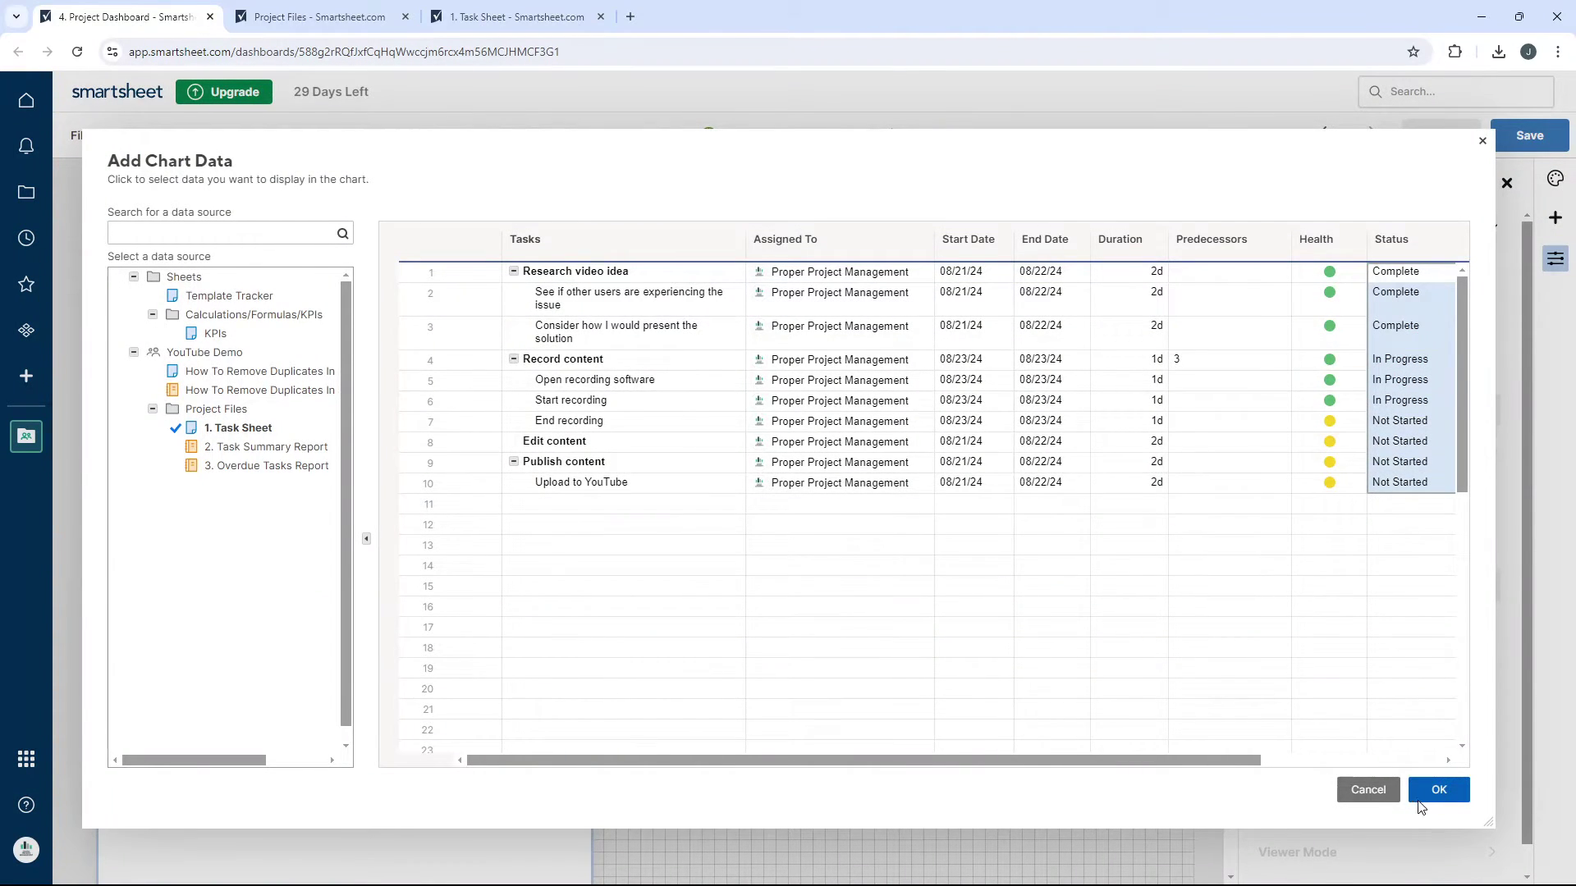
pyautogui.click(1438, 789)
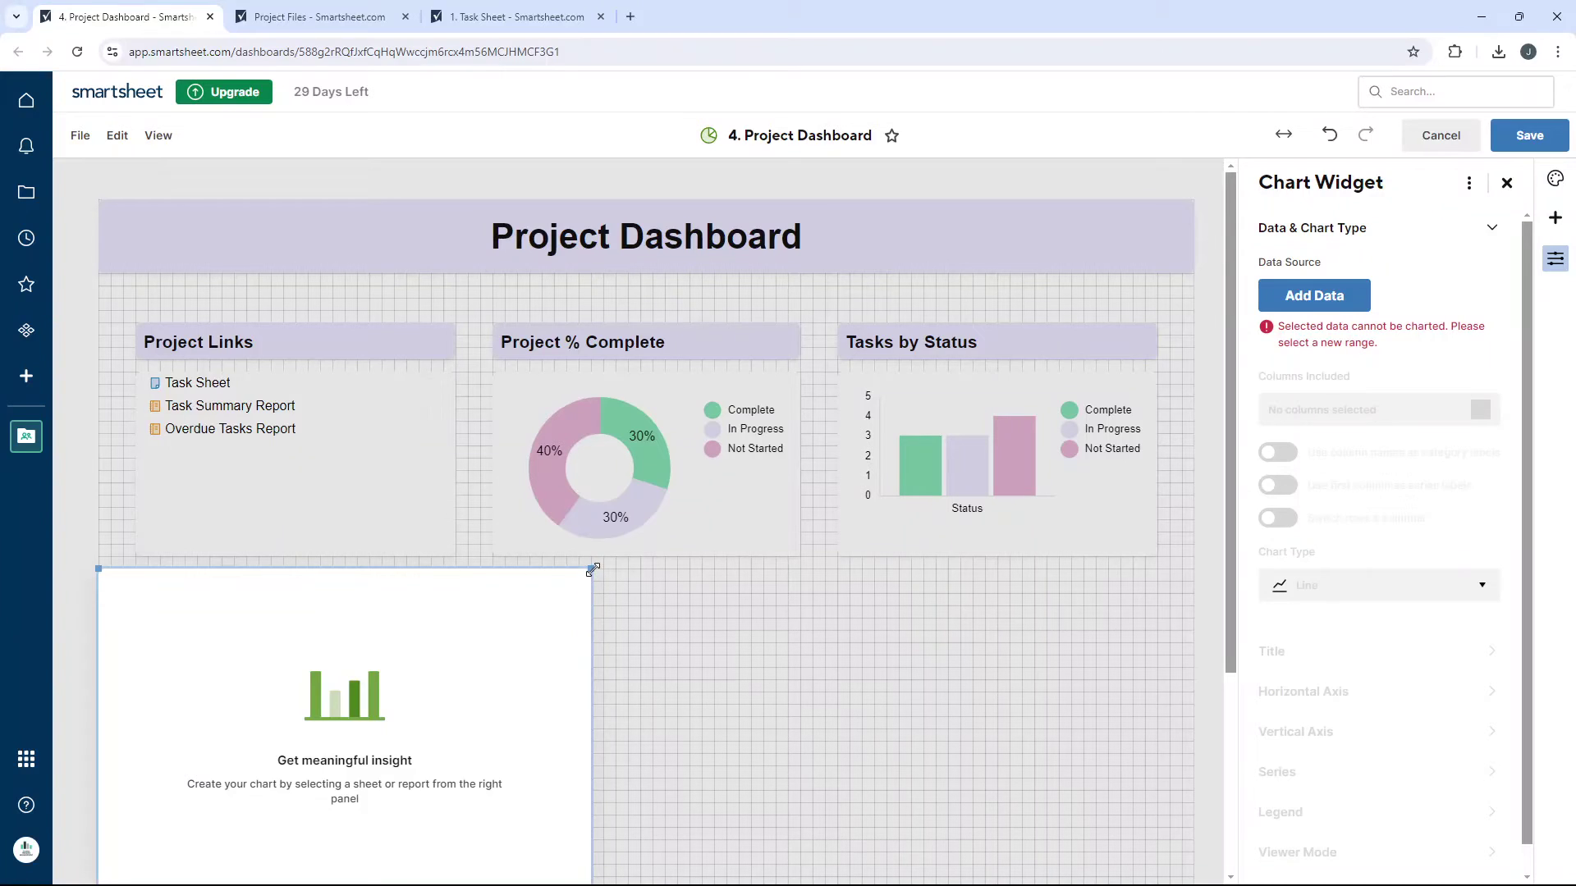
pyautogui.click(1507, 182)
# Open 1. Task Sheet and view the assignee details for row 3.
pyautogui.click(277, 20)
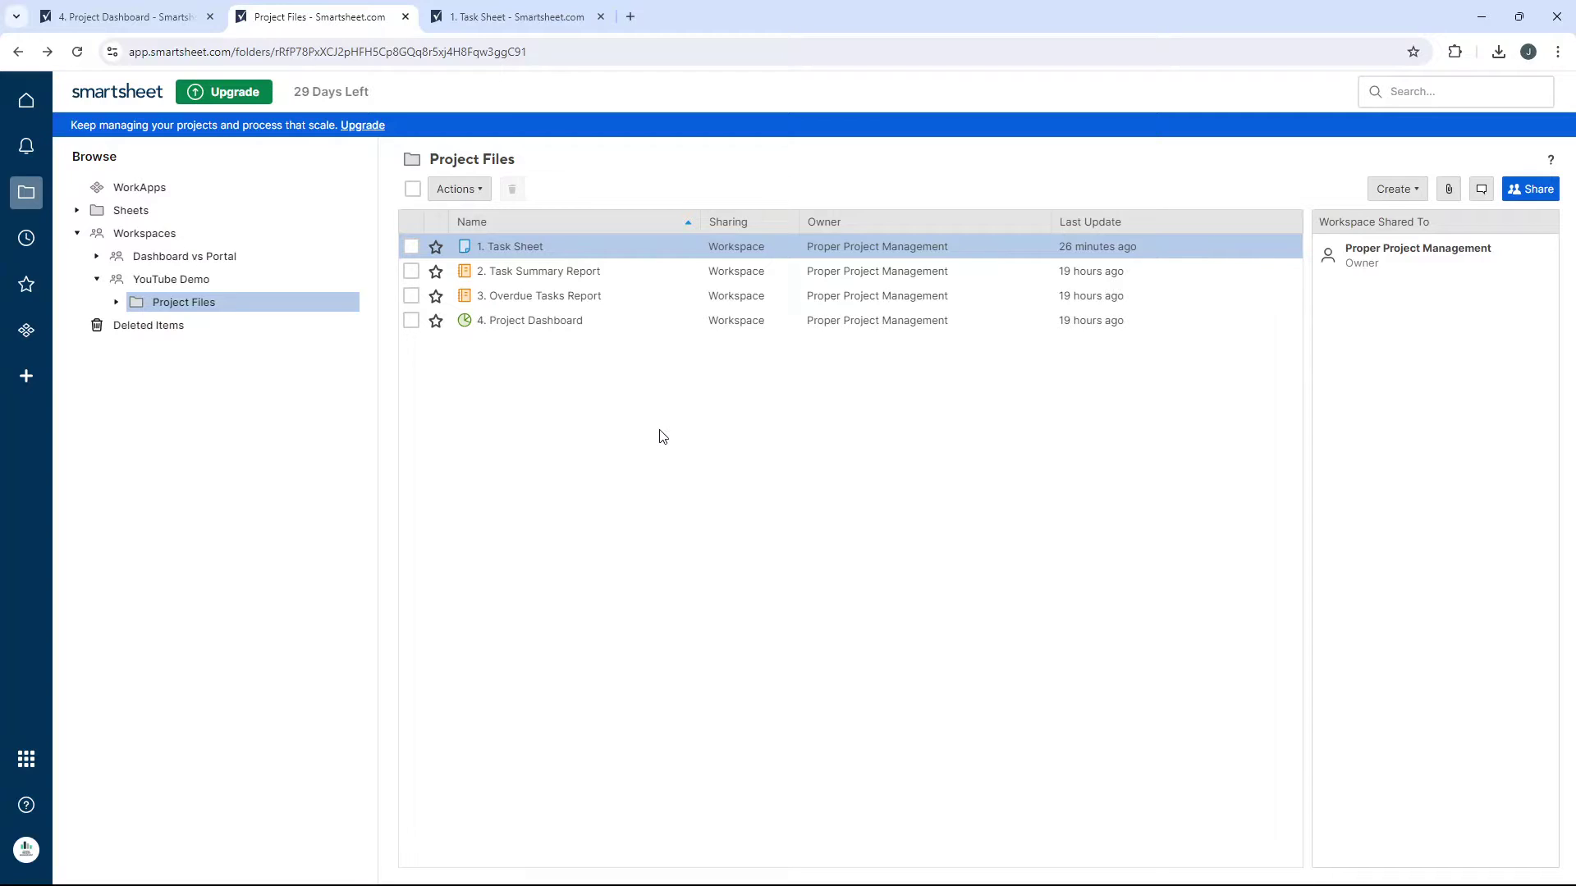
pyautogui.click(515, 17)
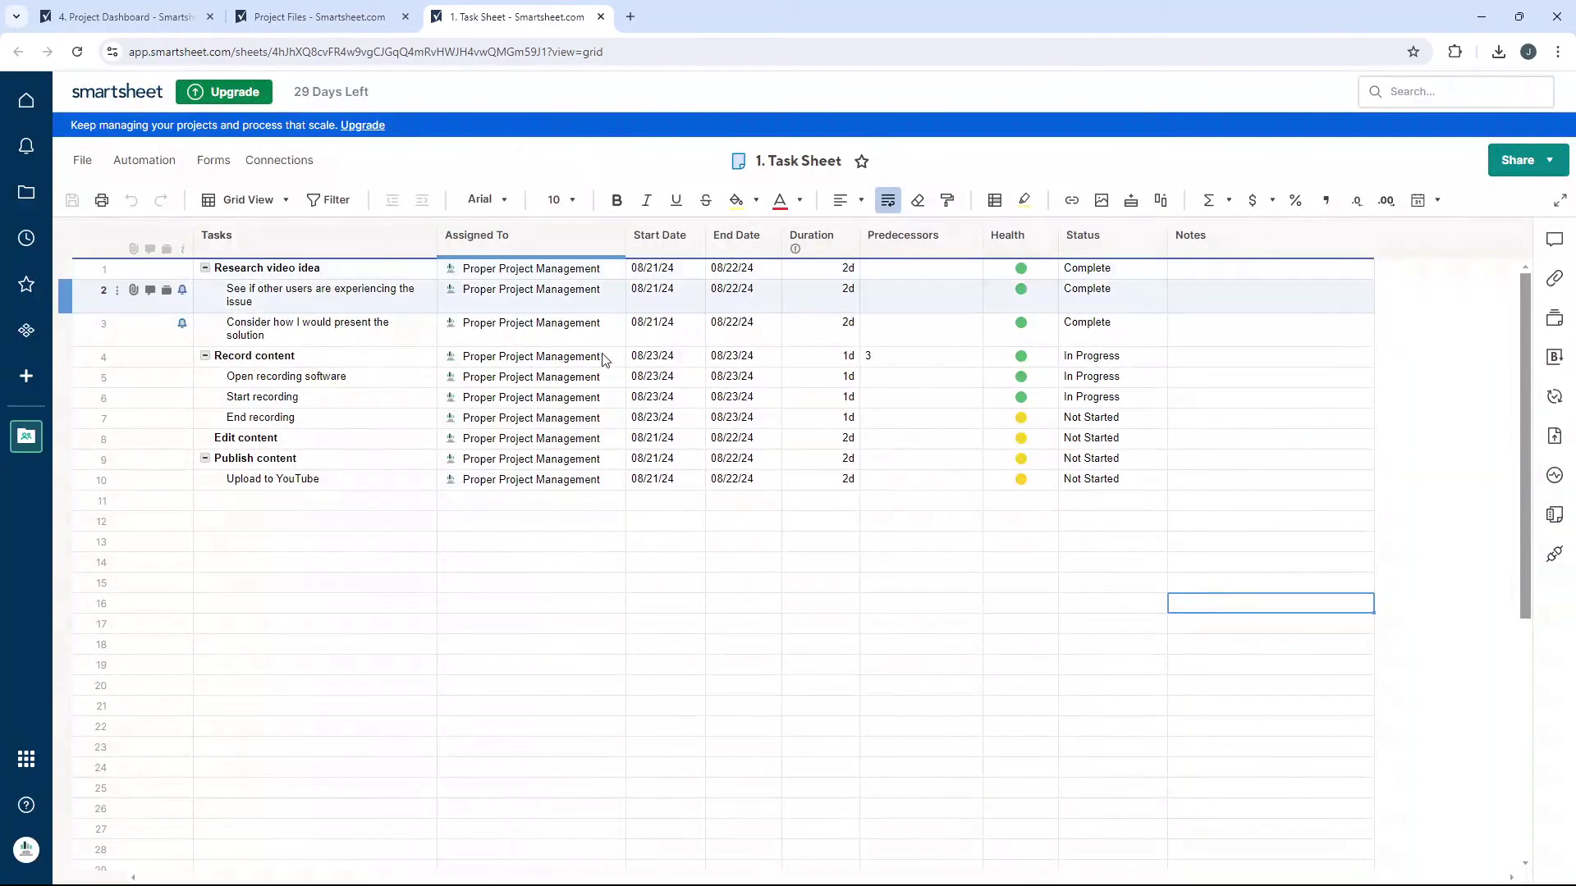
pyautogui.click(604, 377)
pyautogui.click(577, 329)
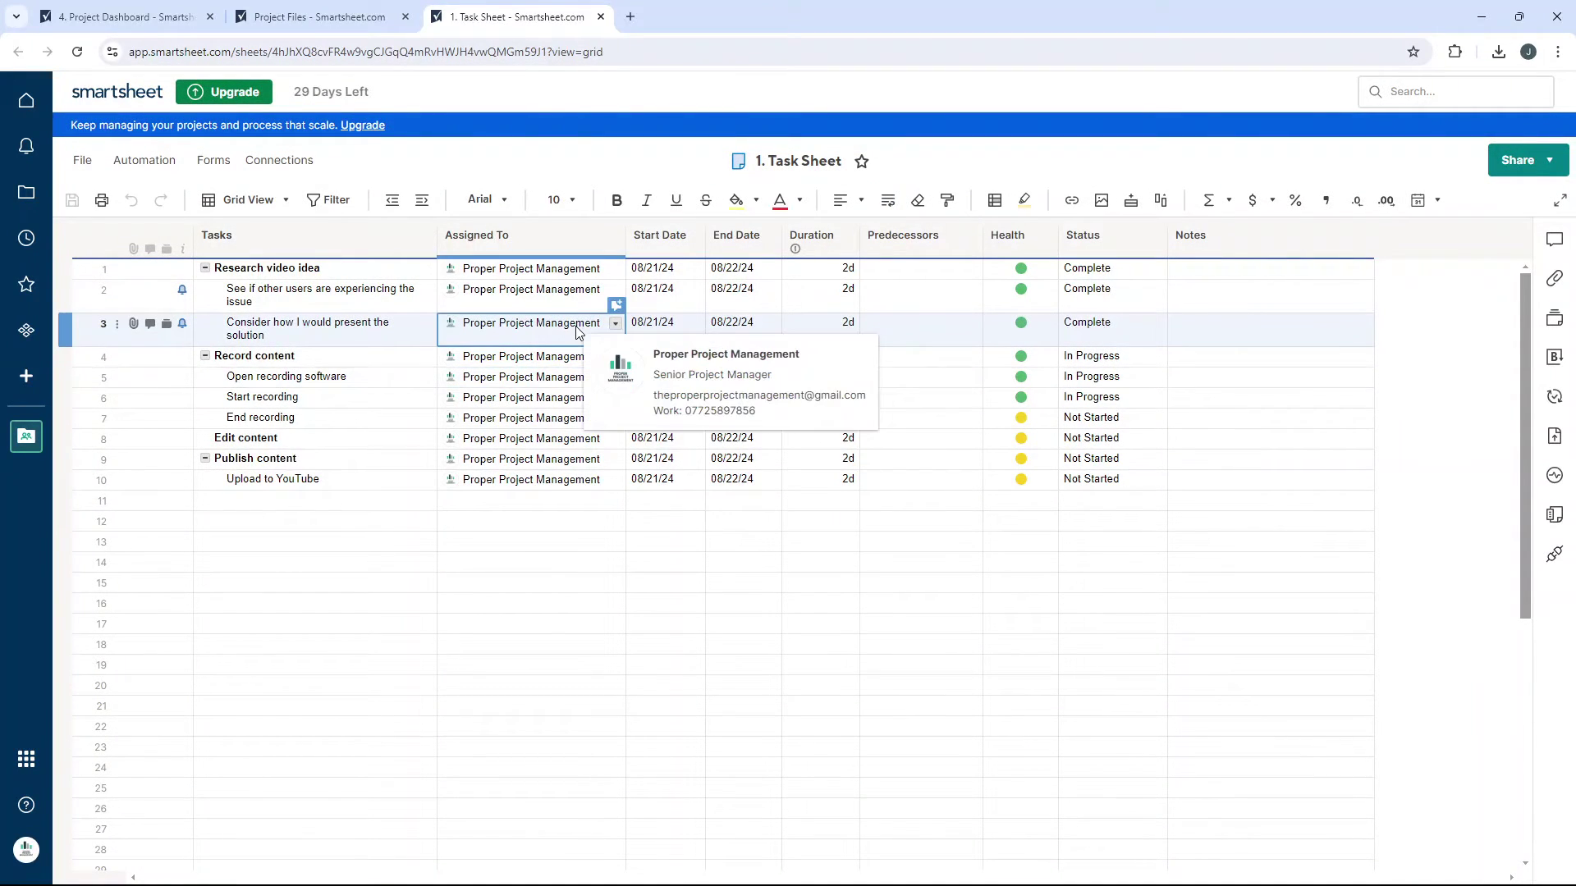
# Select the Health and Status values for rows 1–10, then return to the Project Files folder.
pyautogui.click(1002, 480)
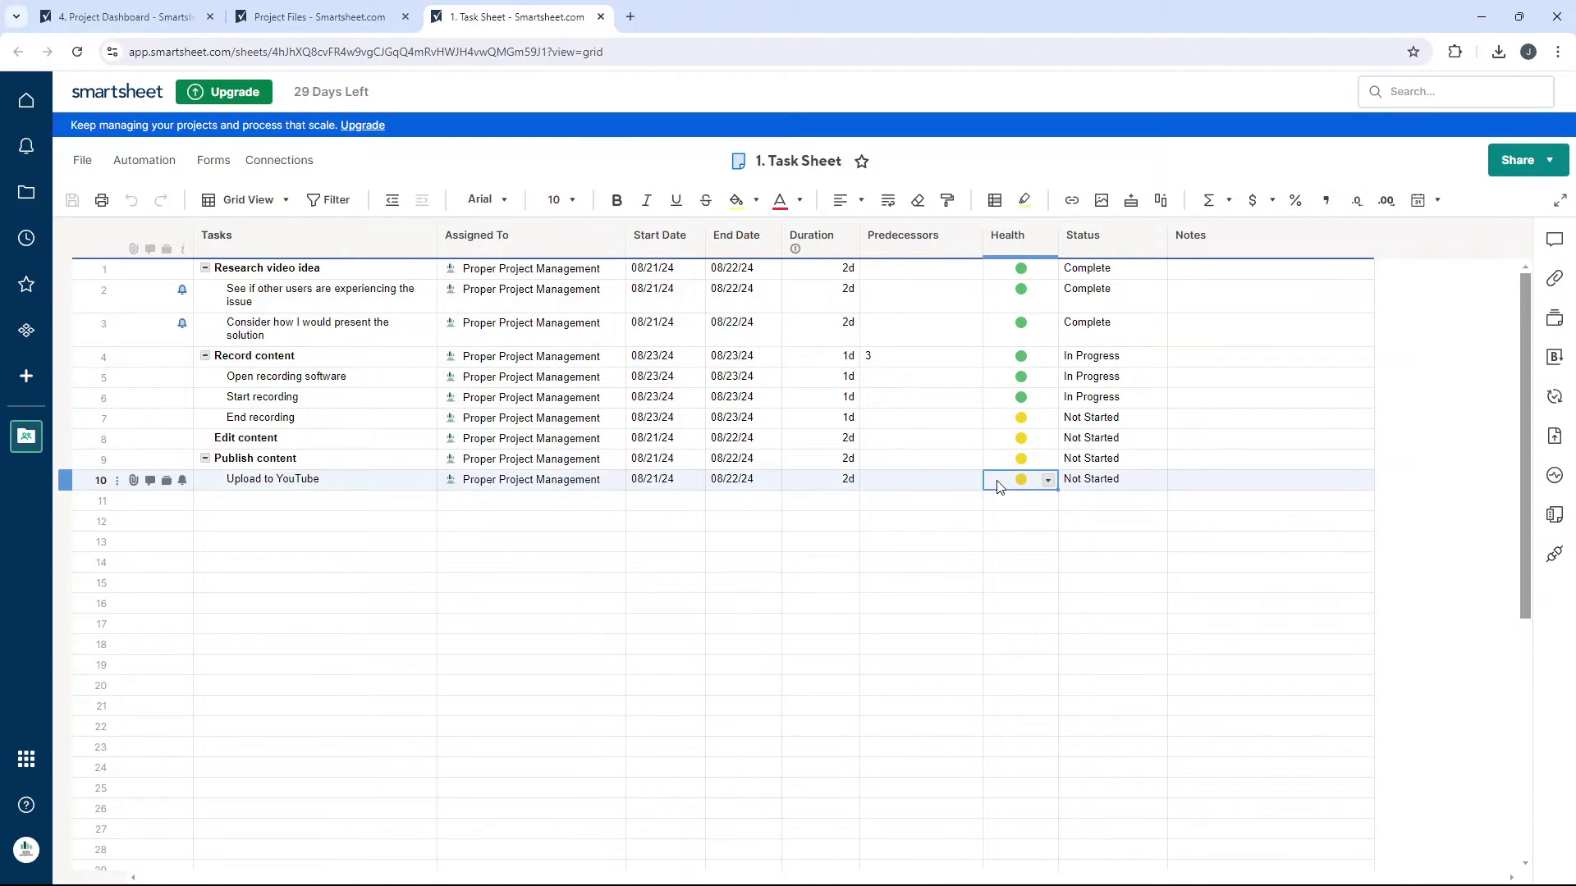
pyautogui.click(1049, 535)
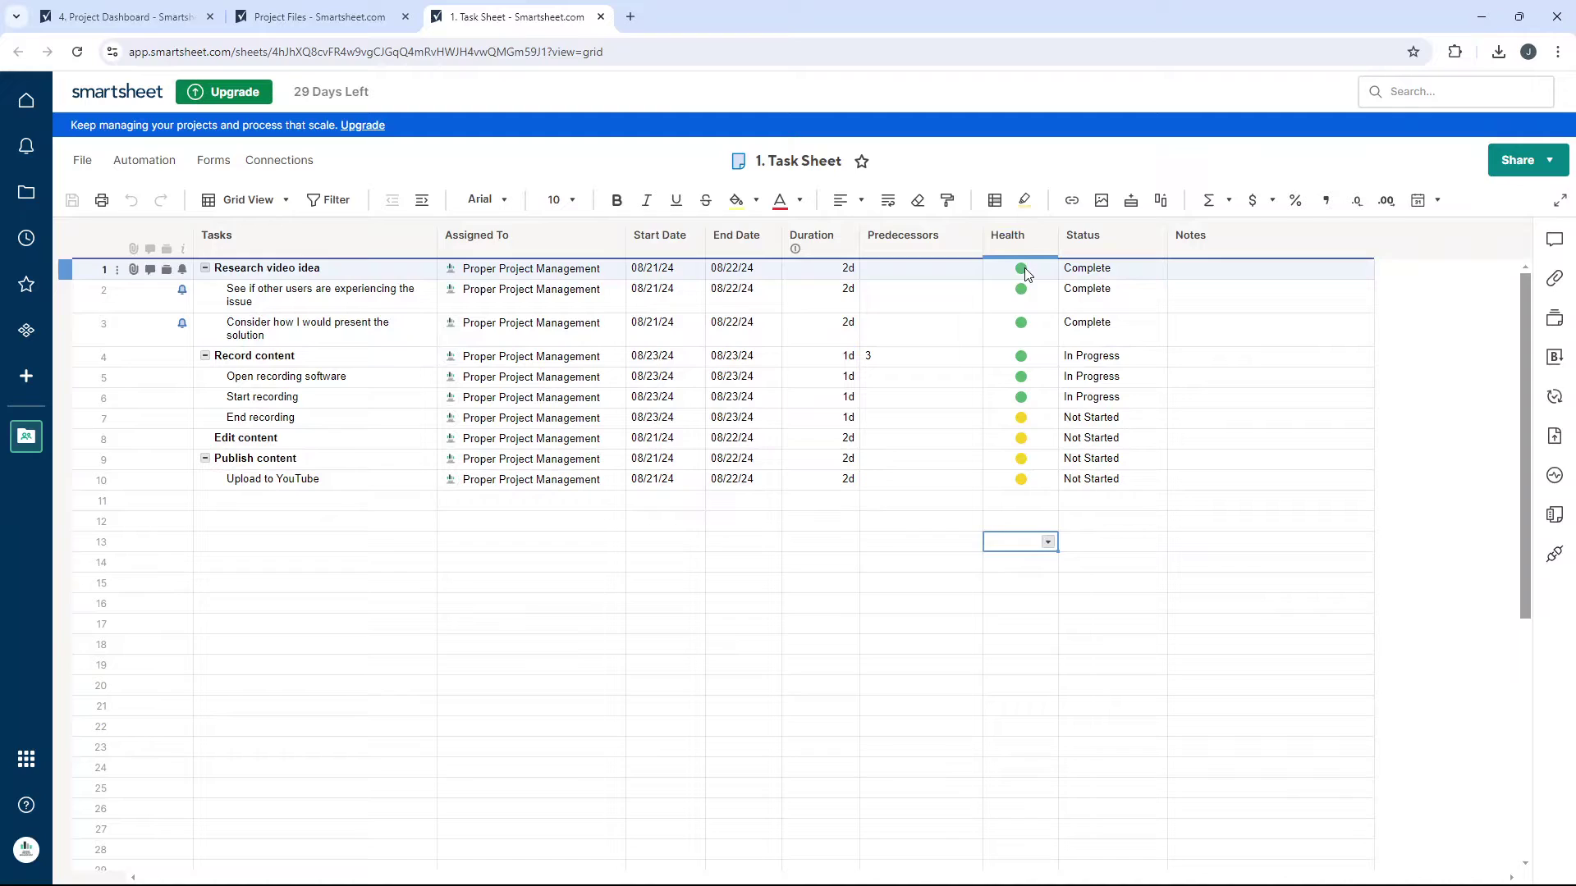
pyautogui.moveTo(1026, 273); pyautogui.dragTo(1046, 476)
pyautogui.moveTo(1113, 268); pyautogui.dragTo(1129, 487)
pyautogui.moveTo(1018, 268)
pyautogui.mouseDown()
pyautogui.moveTo(1094, 348)
pyautogui.moveTo(1100, 487)
pyautogui.mouseUp()
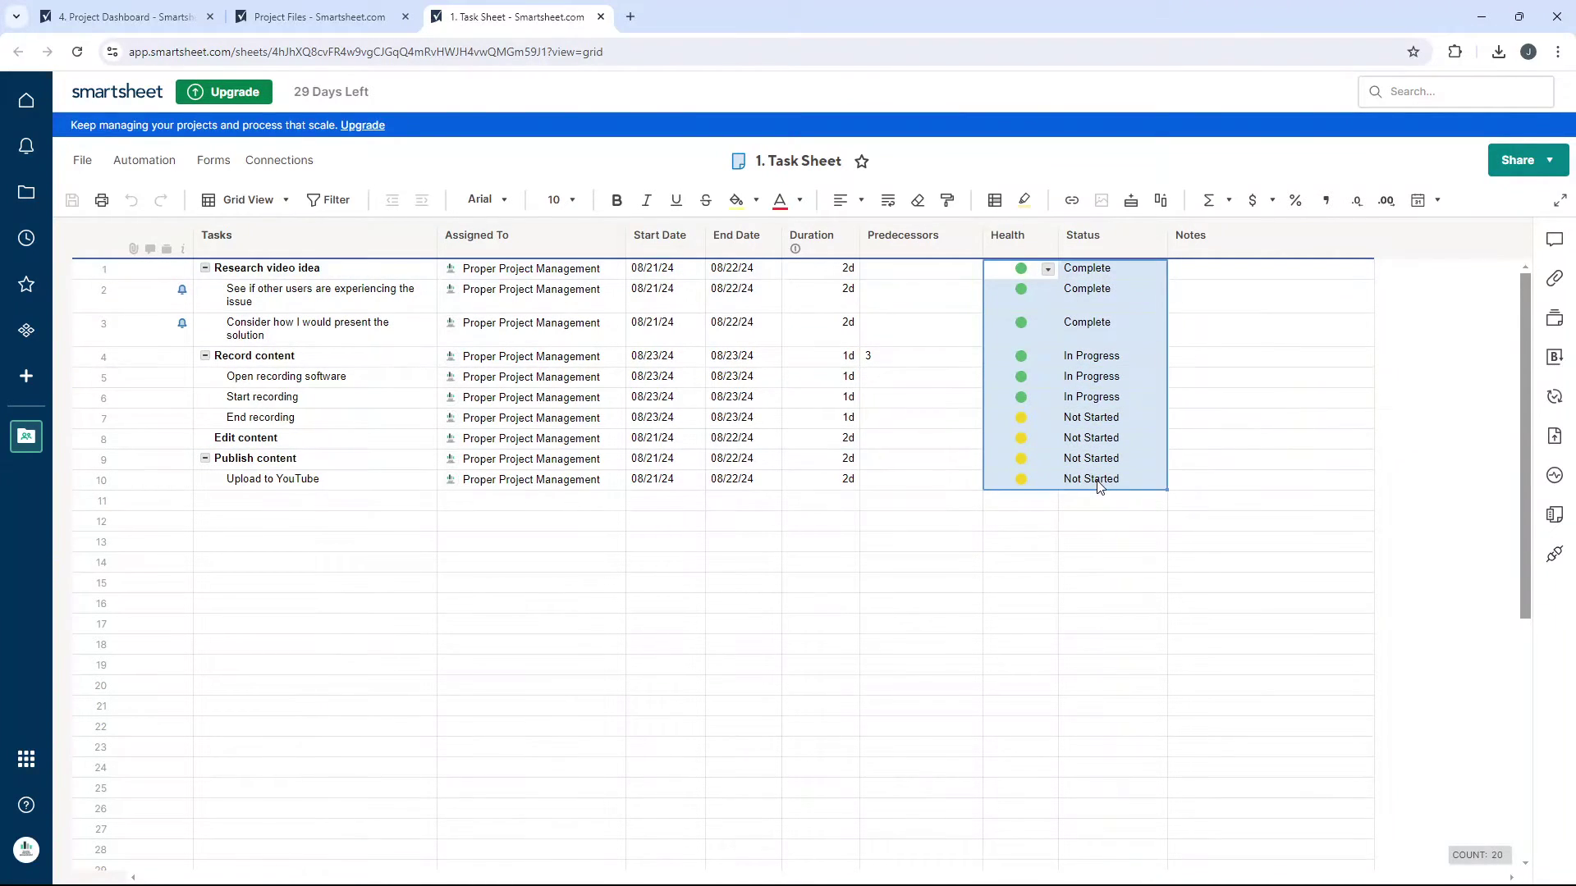
pyautogui.moveTo(1021, 268); pyautogui.dragTo(1025, 482)
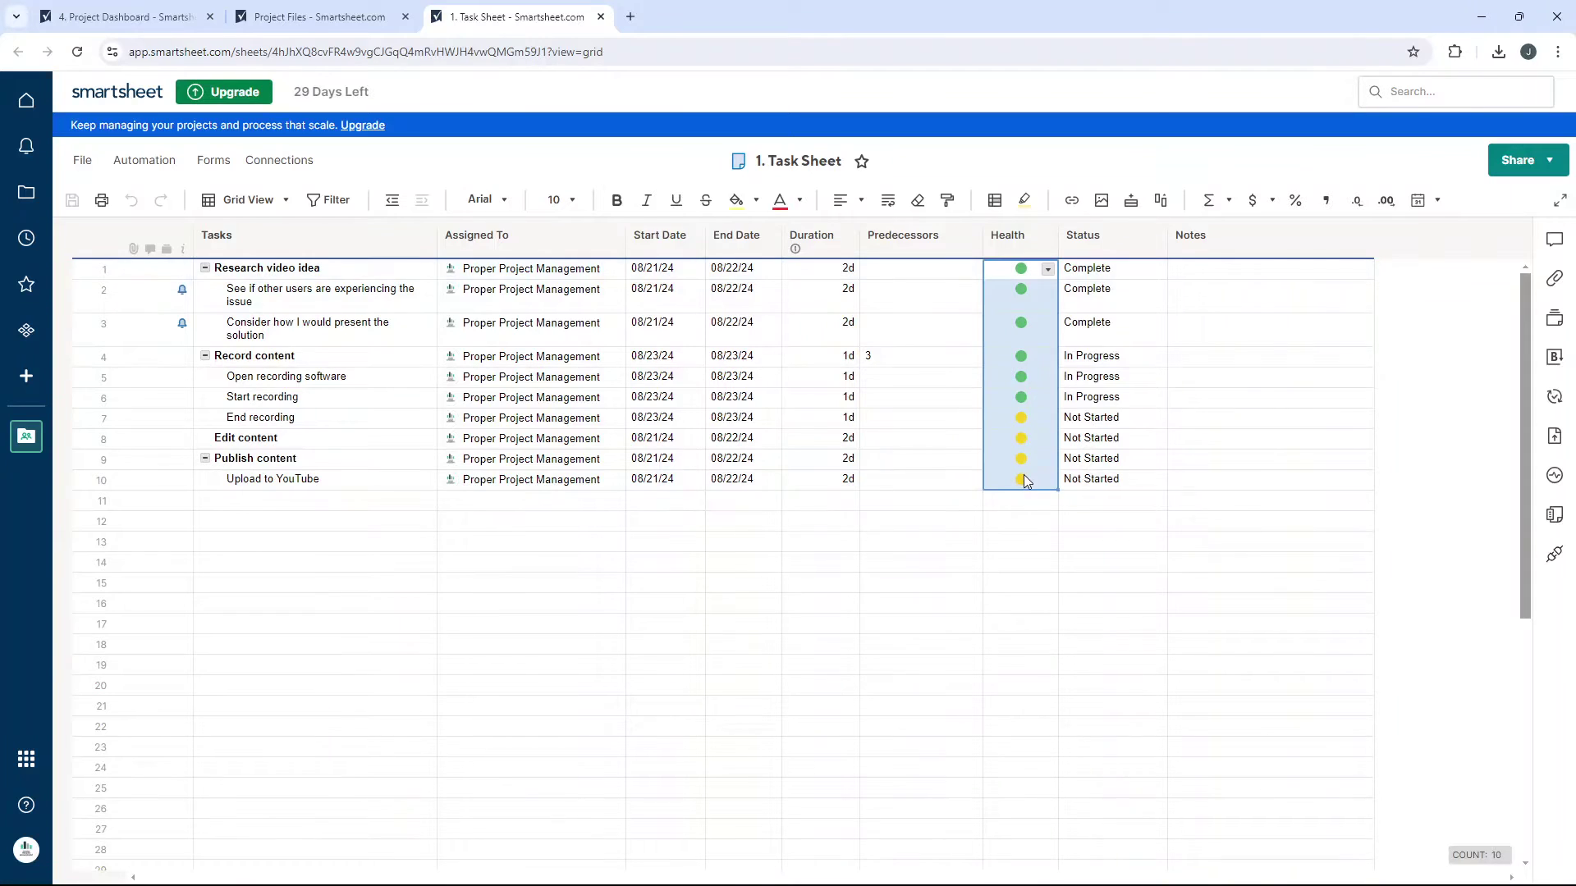
pyautogui.click(344, 16)
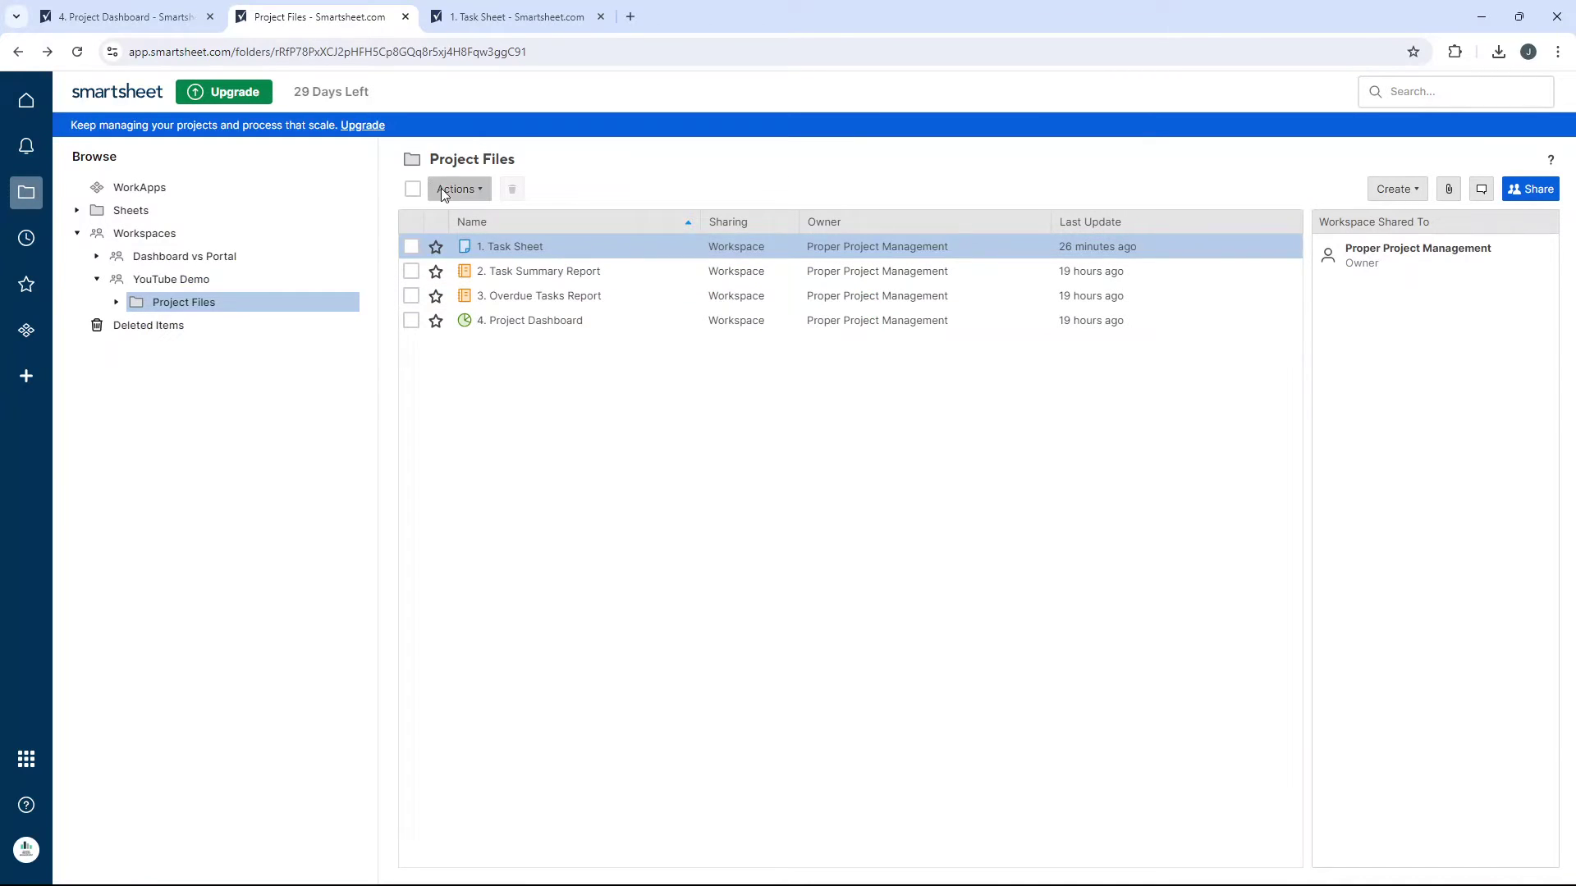
# Create a blank grid sheet named 'Metrics Sheet (Analysis Sheet)' in the folder.
pyautogui.rightClick(551, 371)
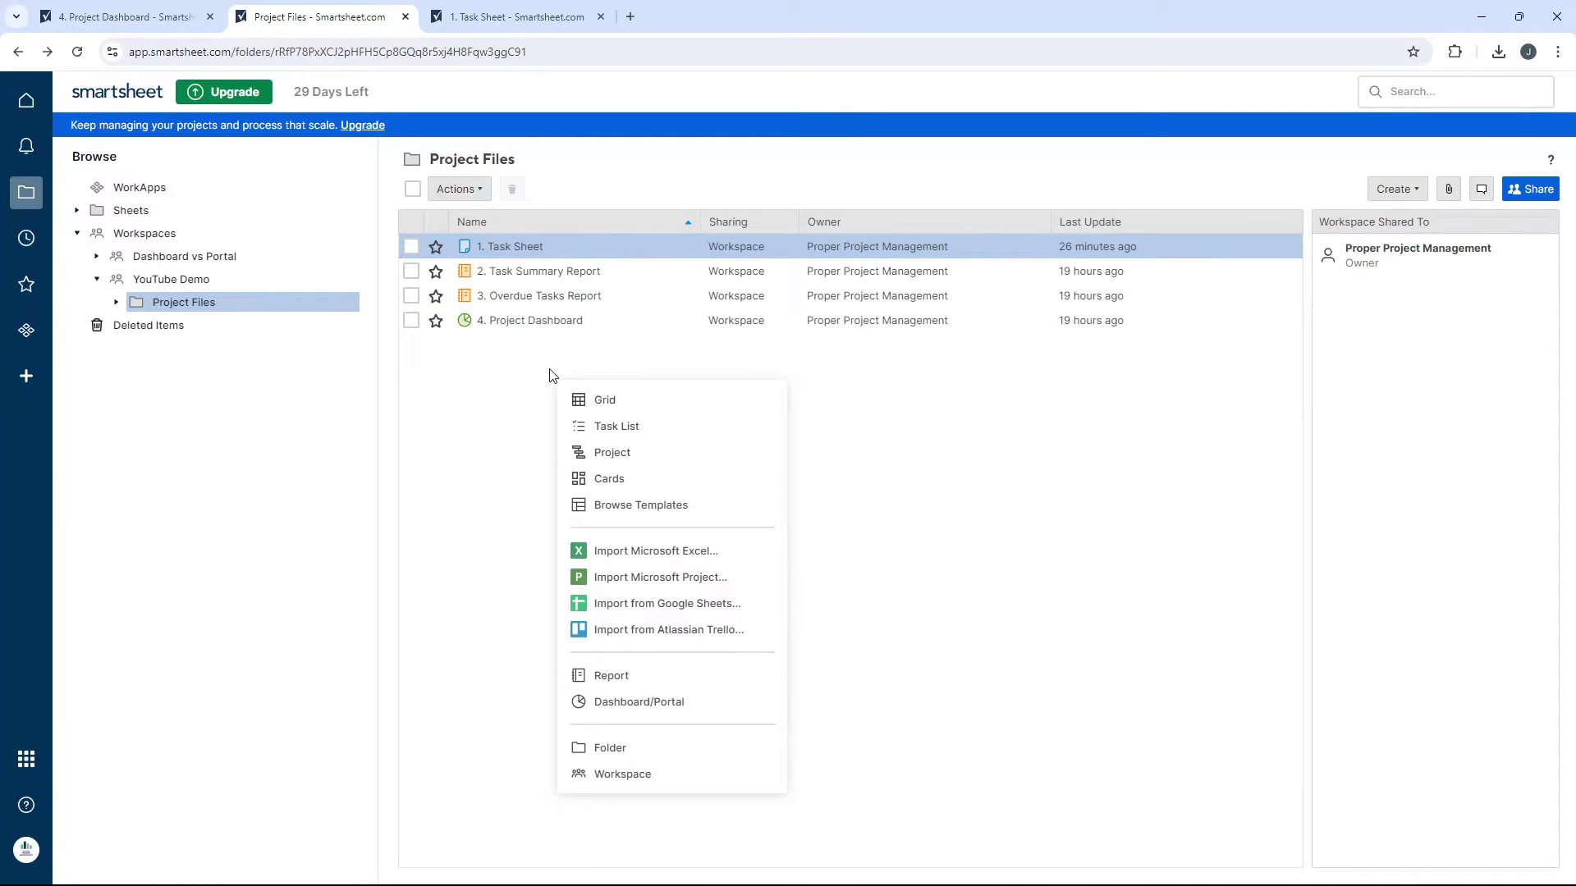
pyautogui.click(615, 409)
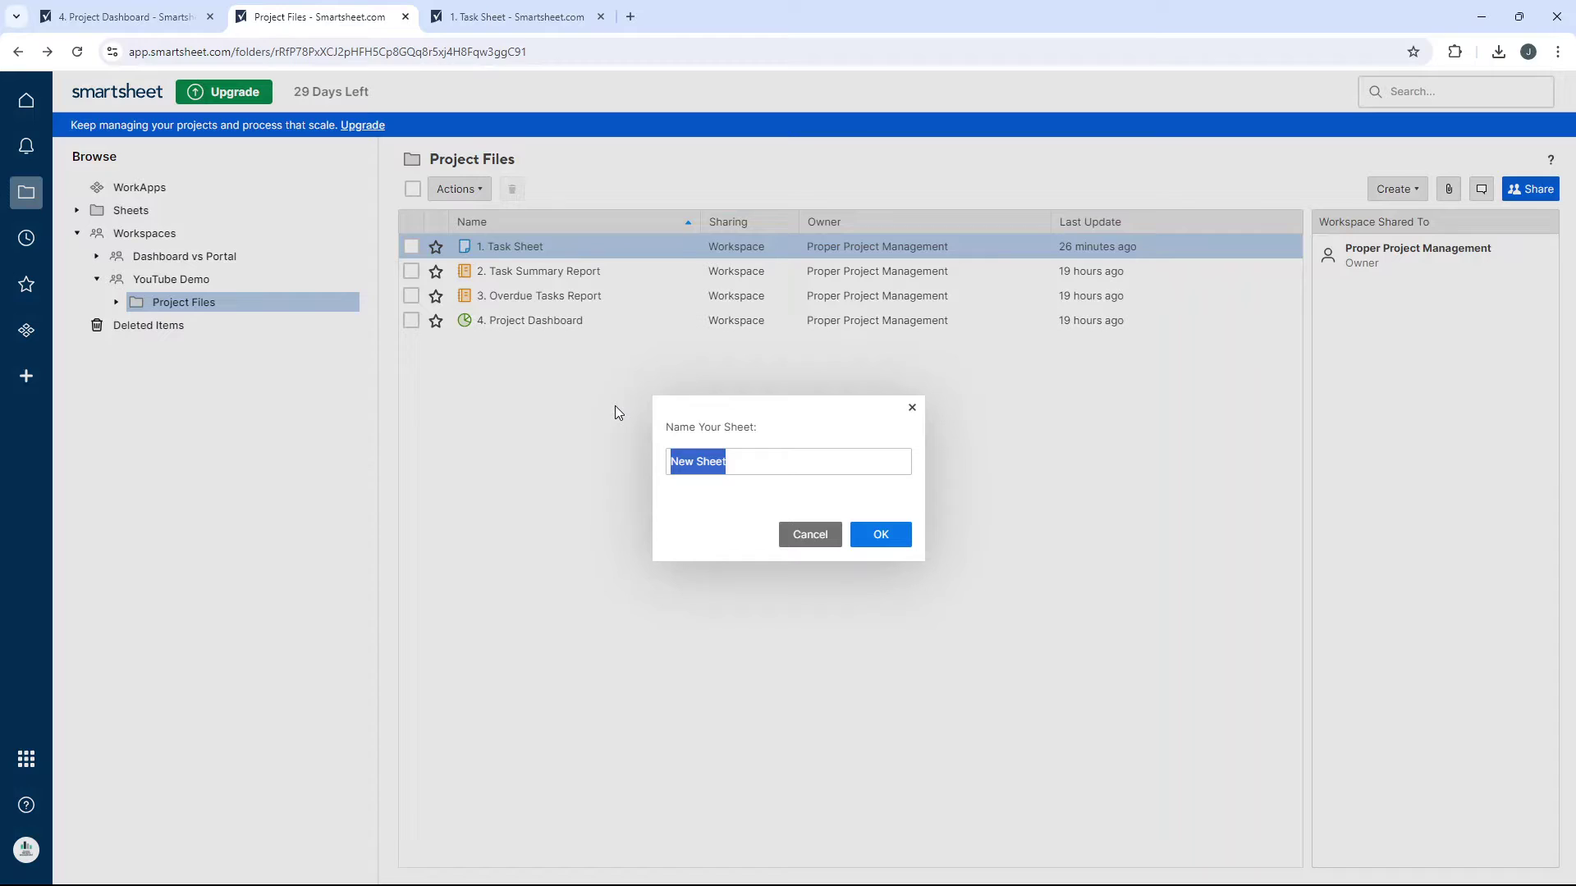
pyautogui.write('Metrics Shee')
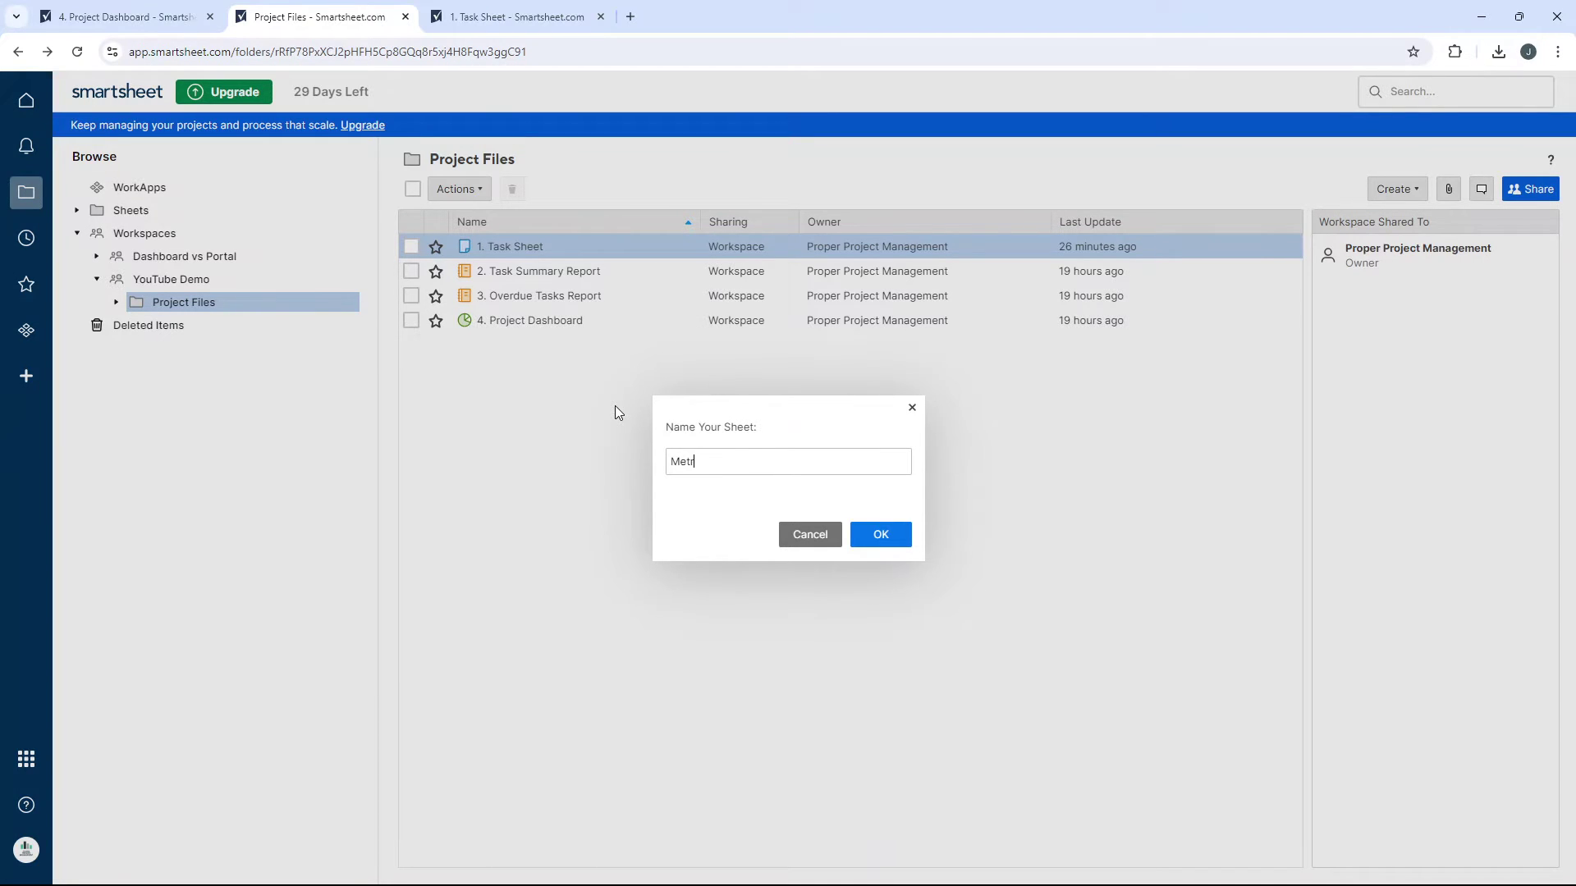
pyautogui.write('t (Analysis Sheet)')
pyautogui.press('Return')
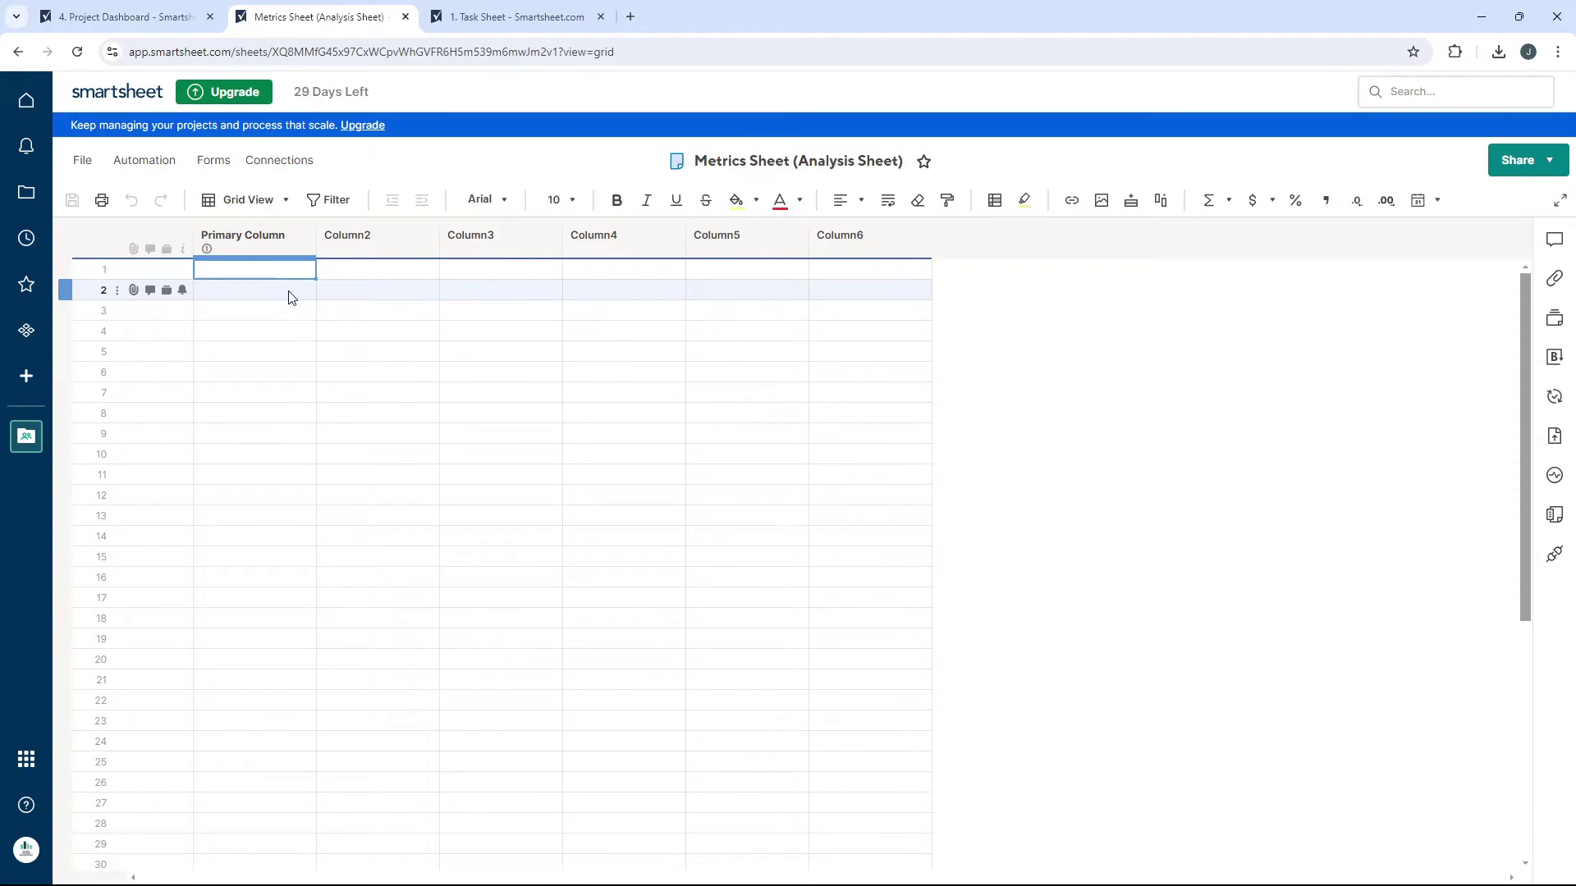
# Rename the first two columns to Formula and Results.
pyautogui.doubleClick(273, 236)
pyautogui.write('Formula')
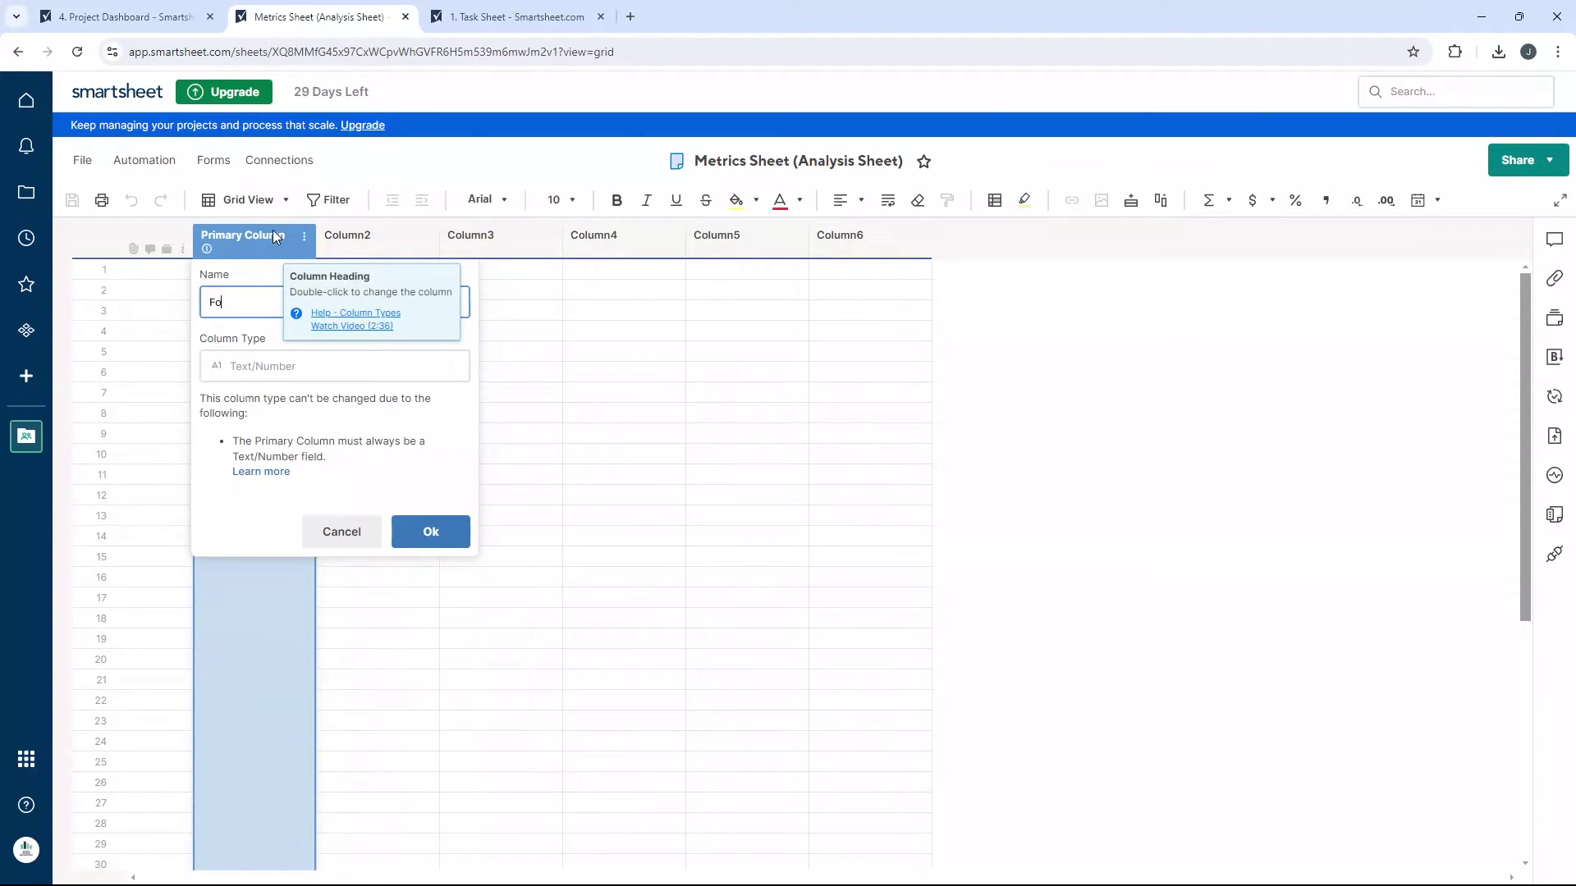
pyautogui.click(428, 525)
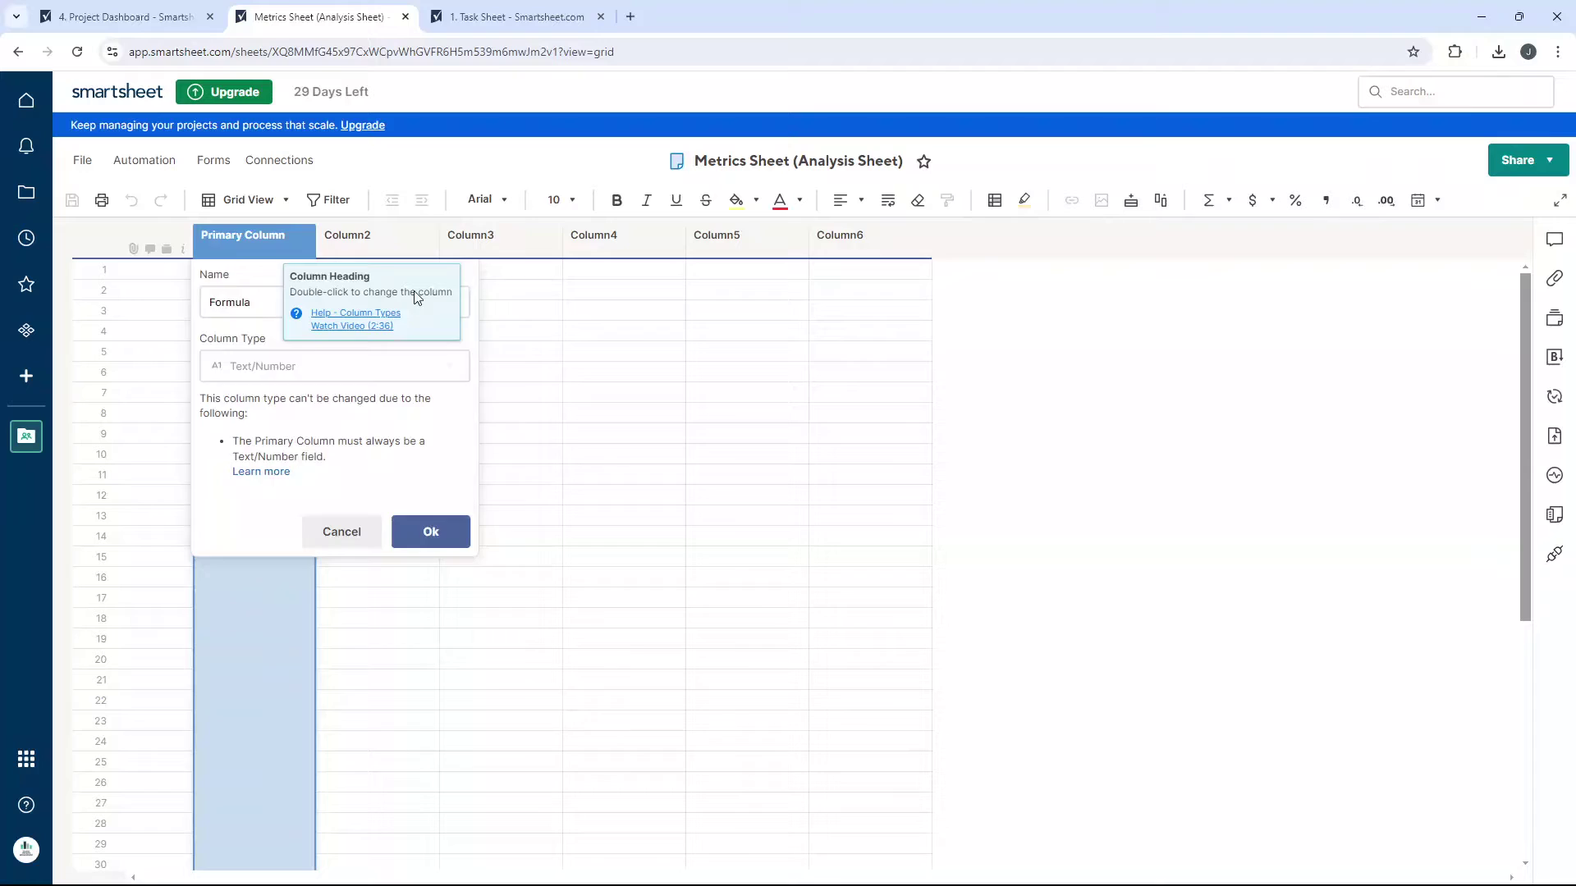
pyautogui.doubleClick(386, 236)
pyautogui.write('Results')
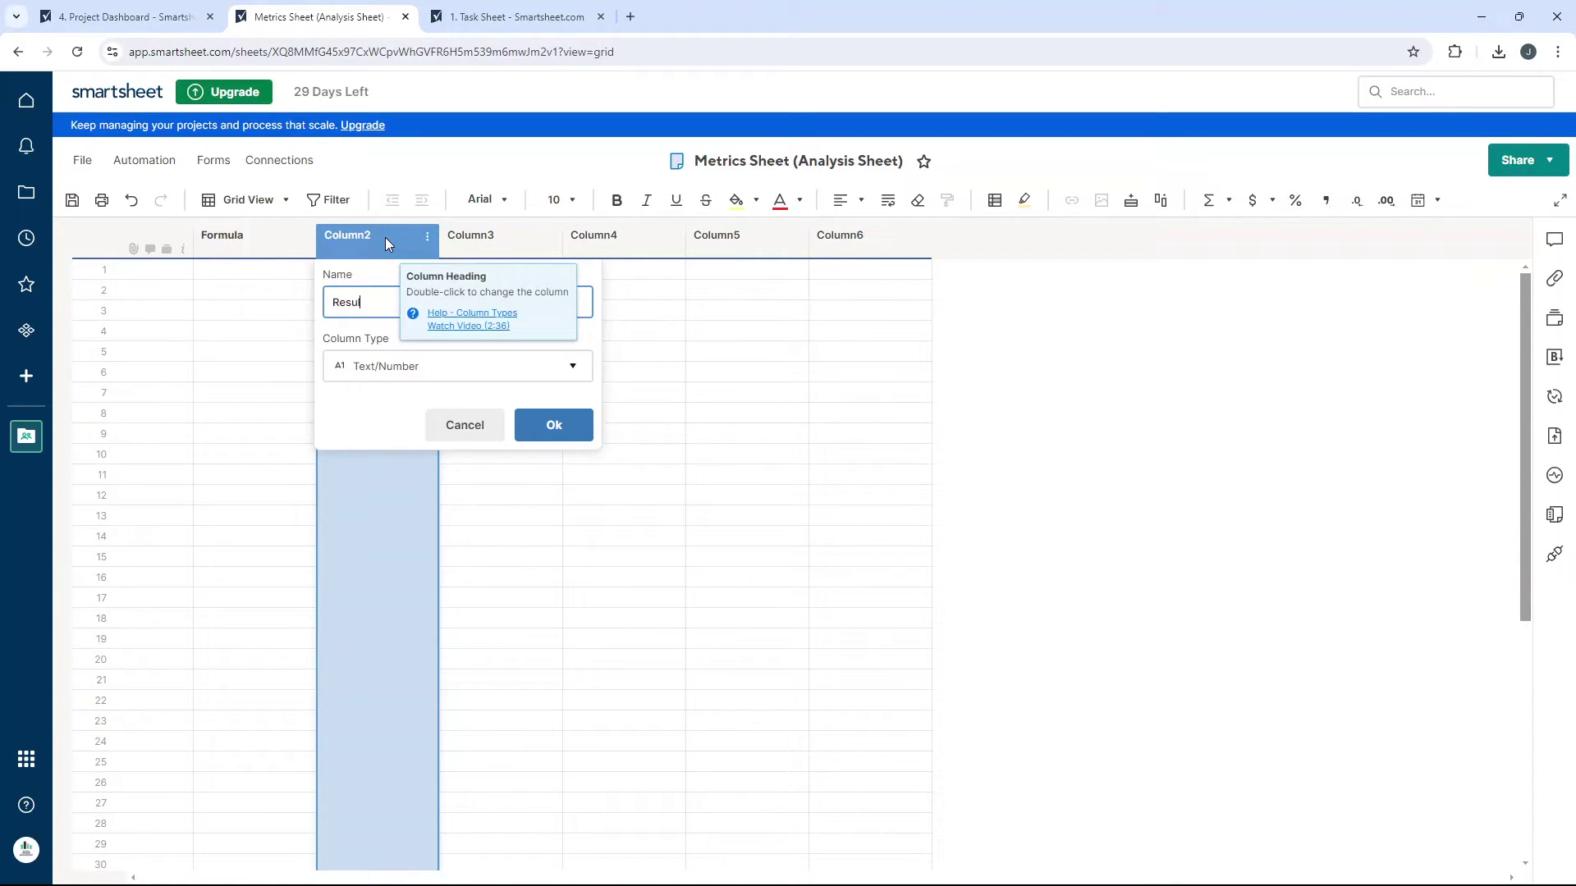
pyautogui.click(554, 425)
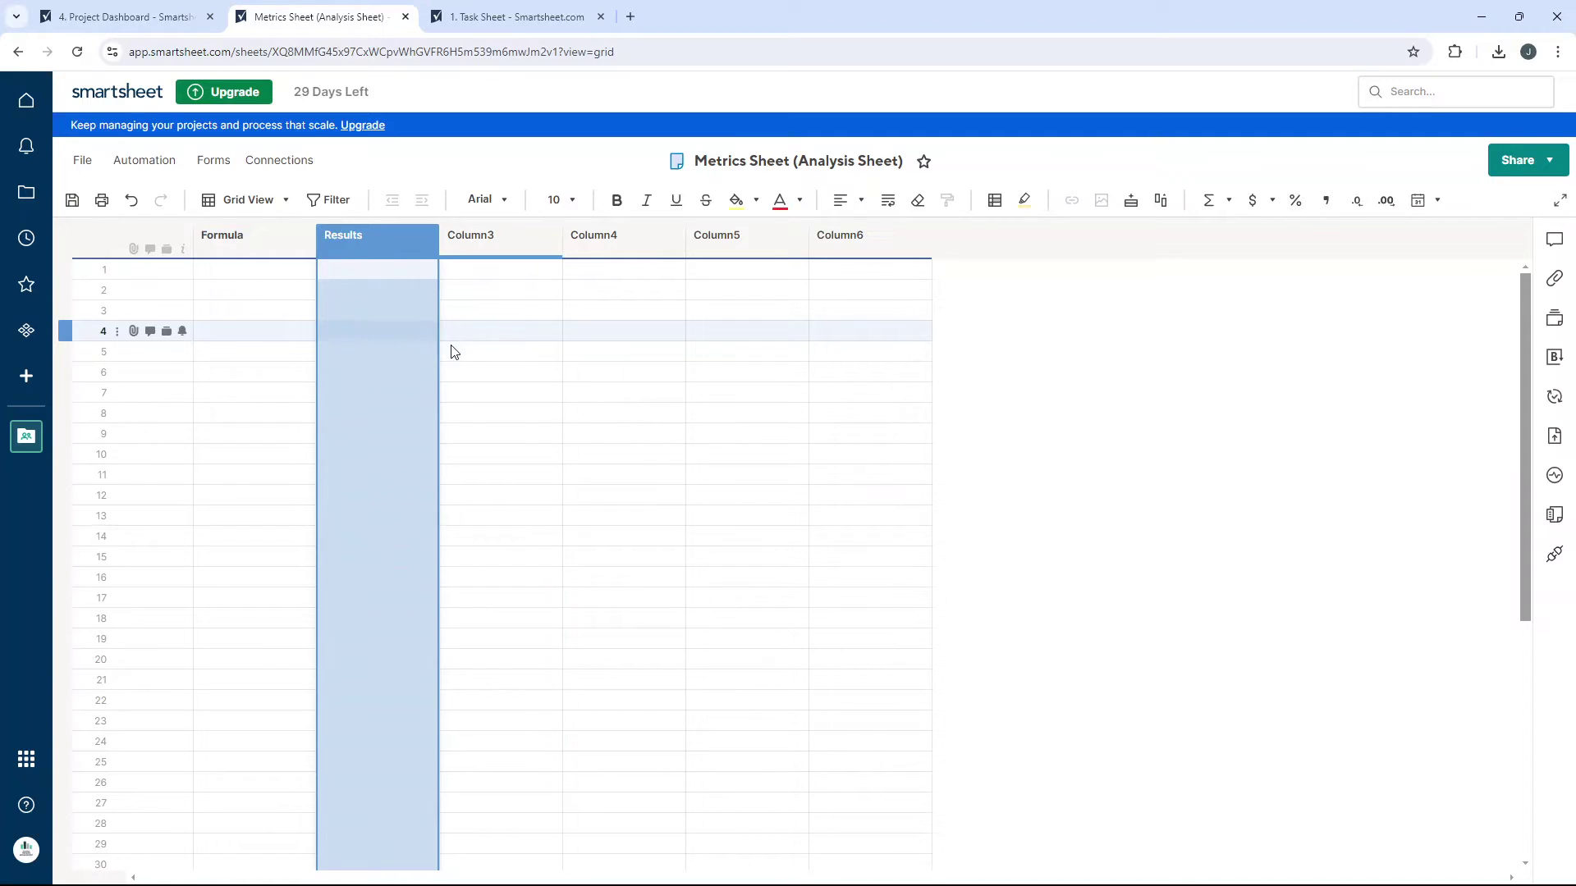
pyautogui.click(497, 399)
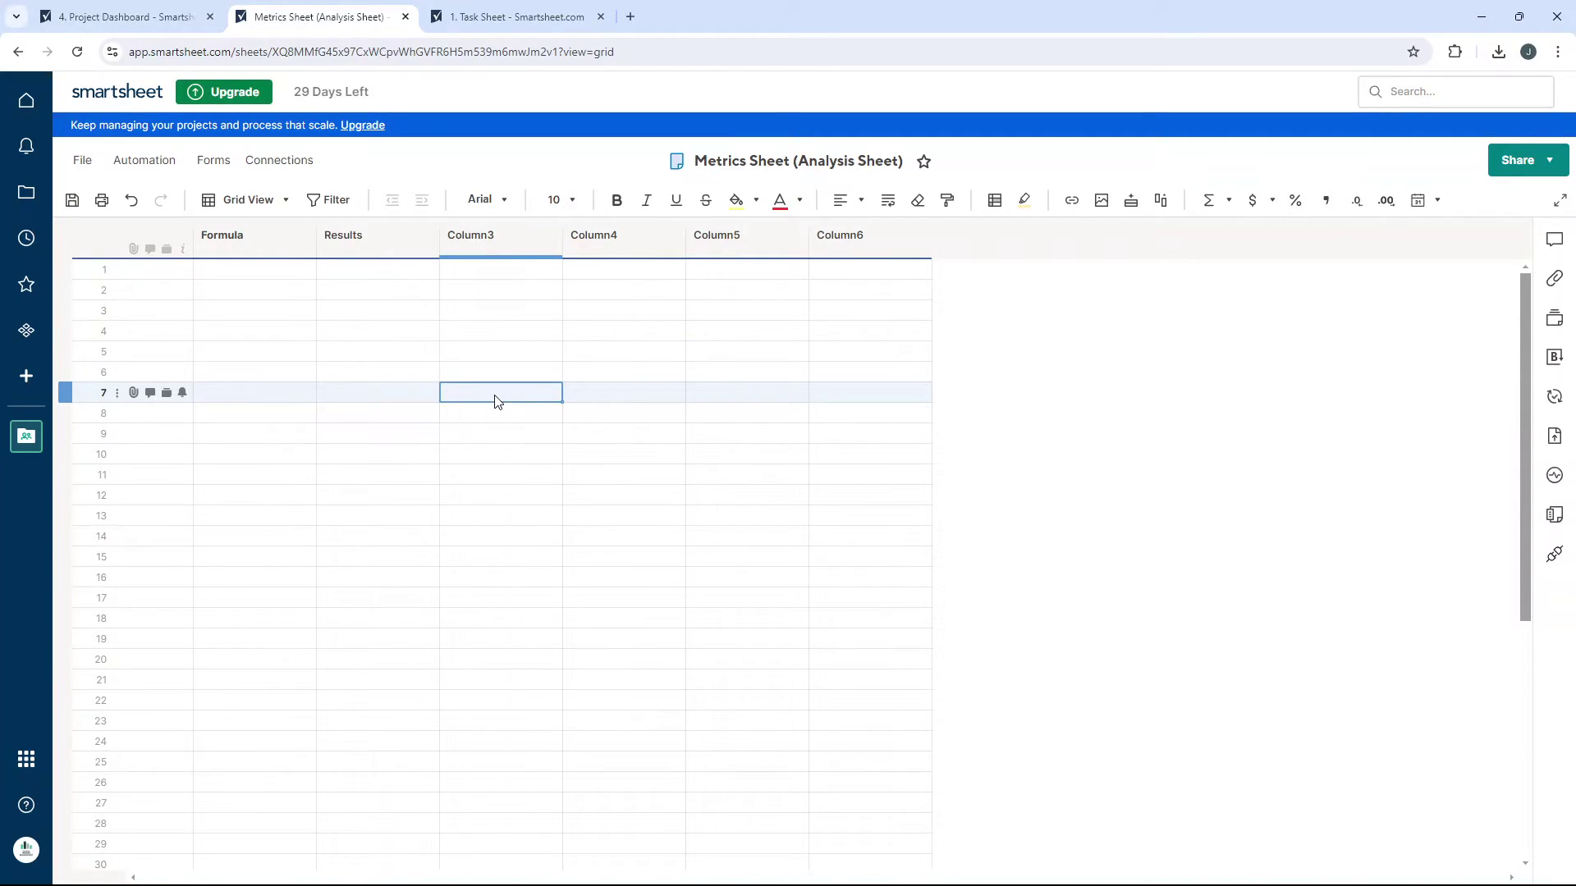
# Enter 'Count of Health' in Formula row 2 and 'Count of Status' in row 7.
pyautogui.click(280, 292)
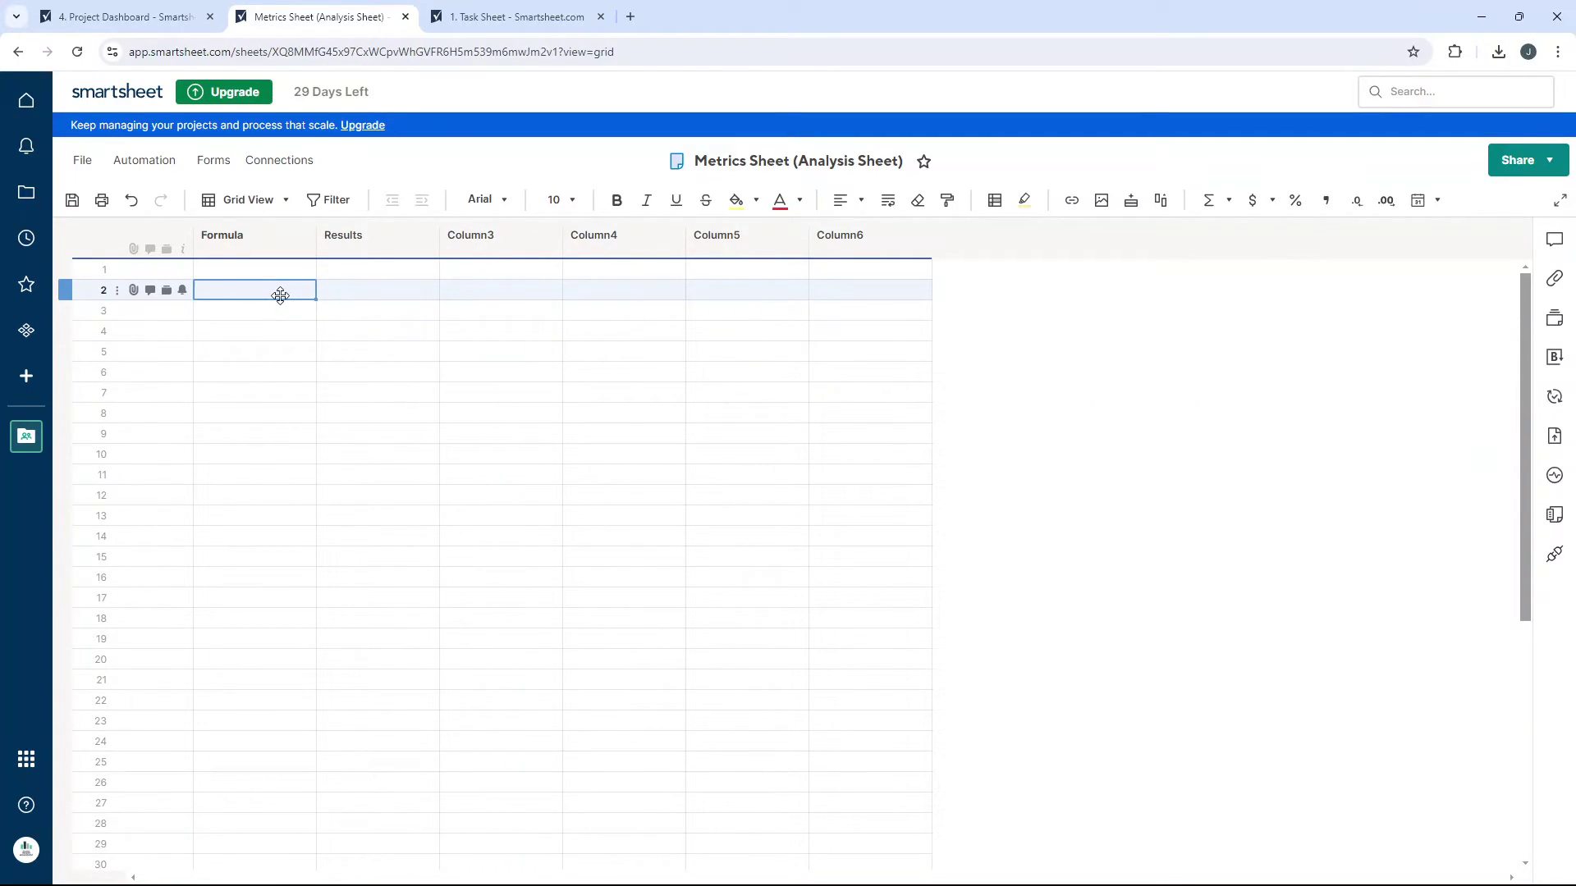
pyautogui.write('Count')
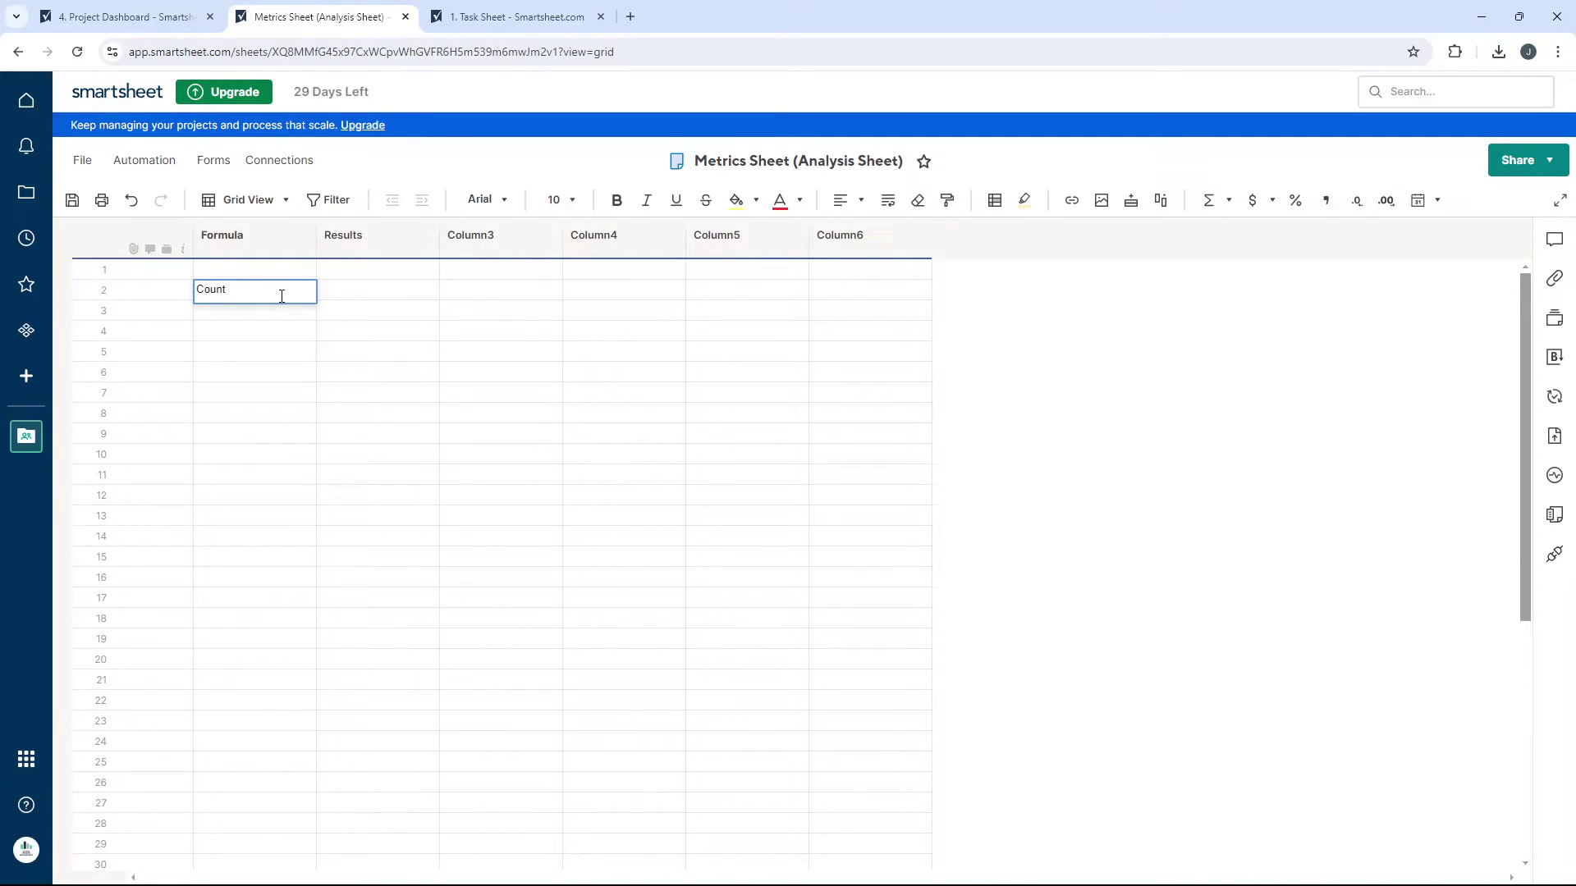
pyautogui.write(' of Ra')
pyautogui.write('G')
pyautogui.press('BackSpace')
pyautogui.press('BackSpace')
pyautogui.press('BackSpace')
pyautogui.write('Health')
pyautogui.press('Return')
pyautogui.press('Down')
pyautogui.press('Down')
pyautogui.press('Down')
pyautogui.press('Down')
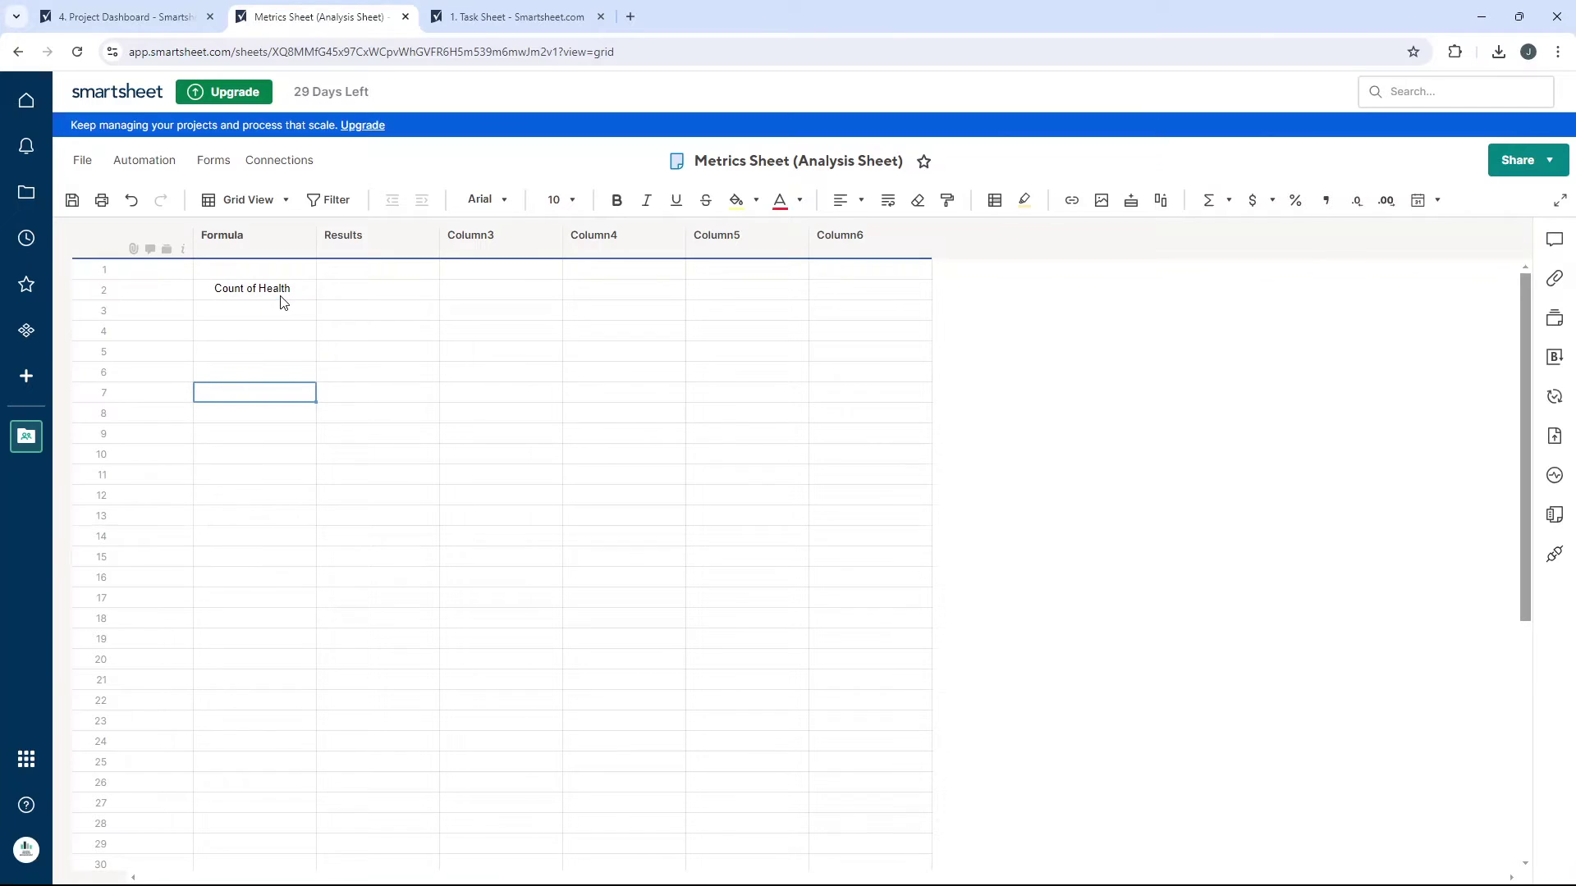
pyautogui.write('Count of Status')
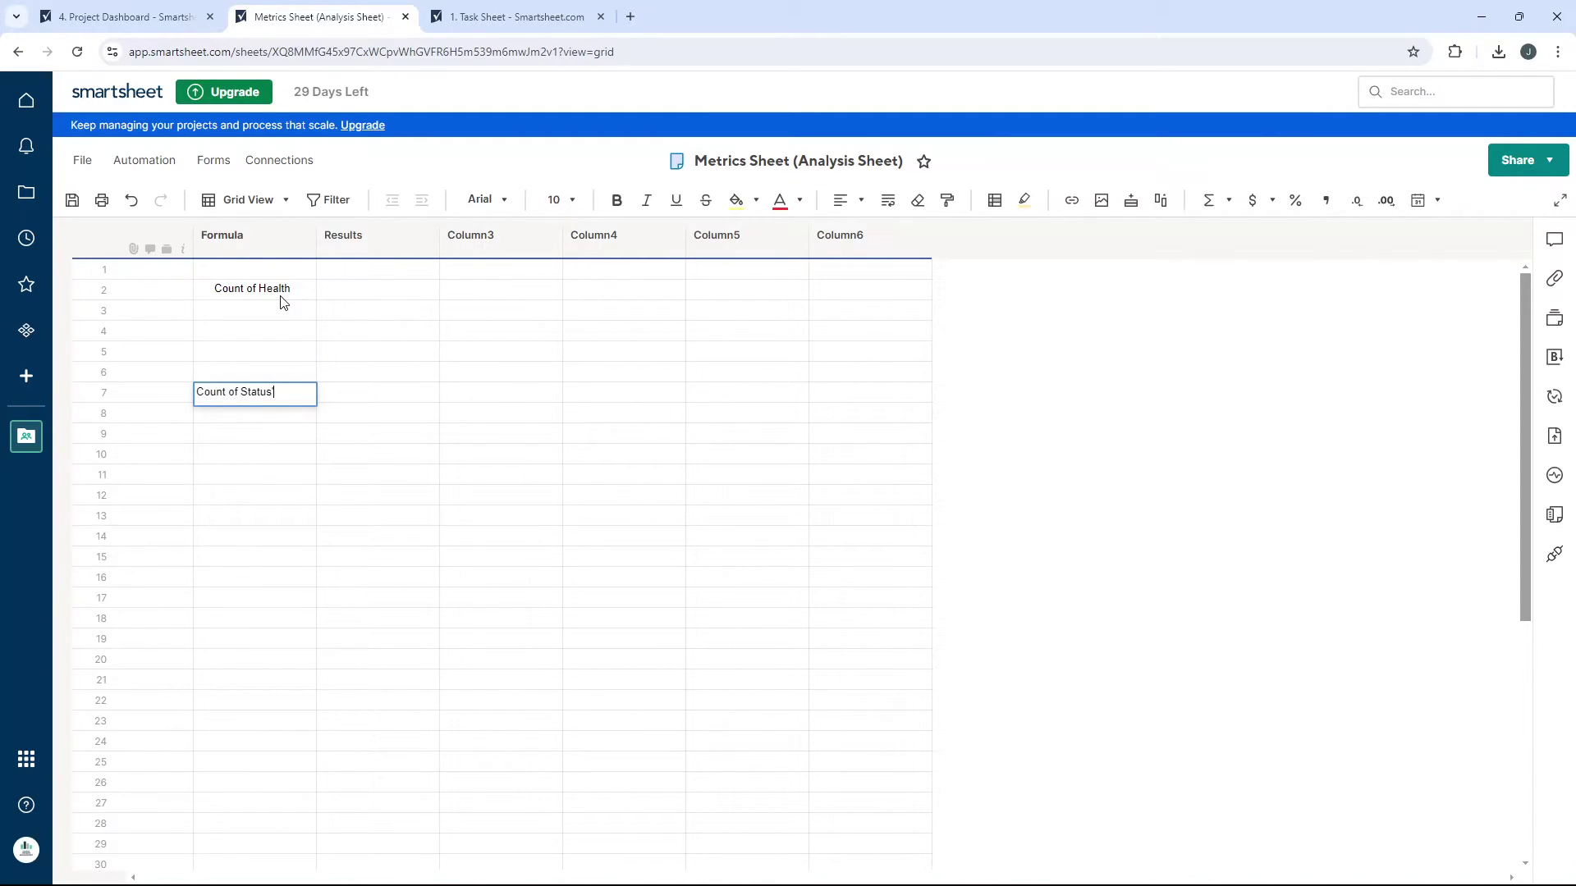
# Make the Count of Health and Count of Status headings bold with light grey fill.
pyautogui.click(369, 351)
pyautogui.click(286, 294)
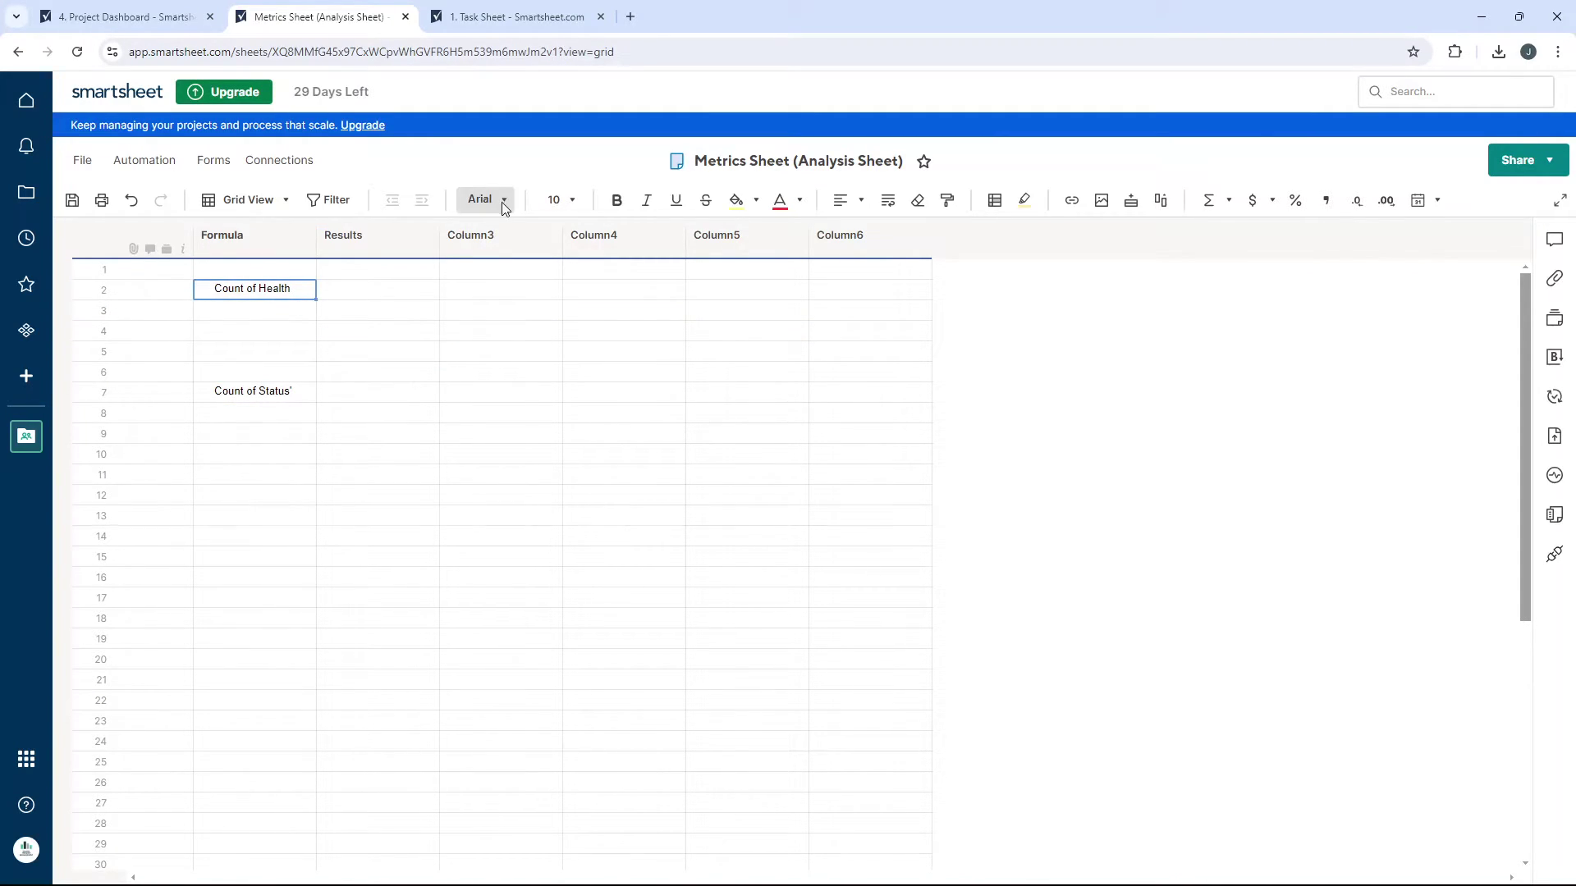
pyautogui.click(611, 201)
pyautogui.click(238, 393)
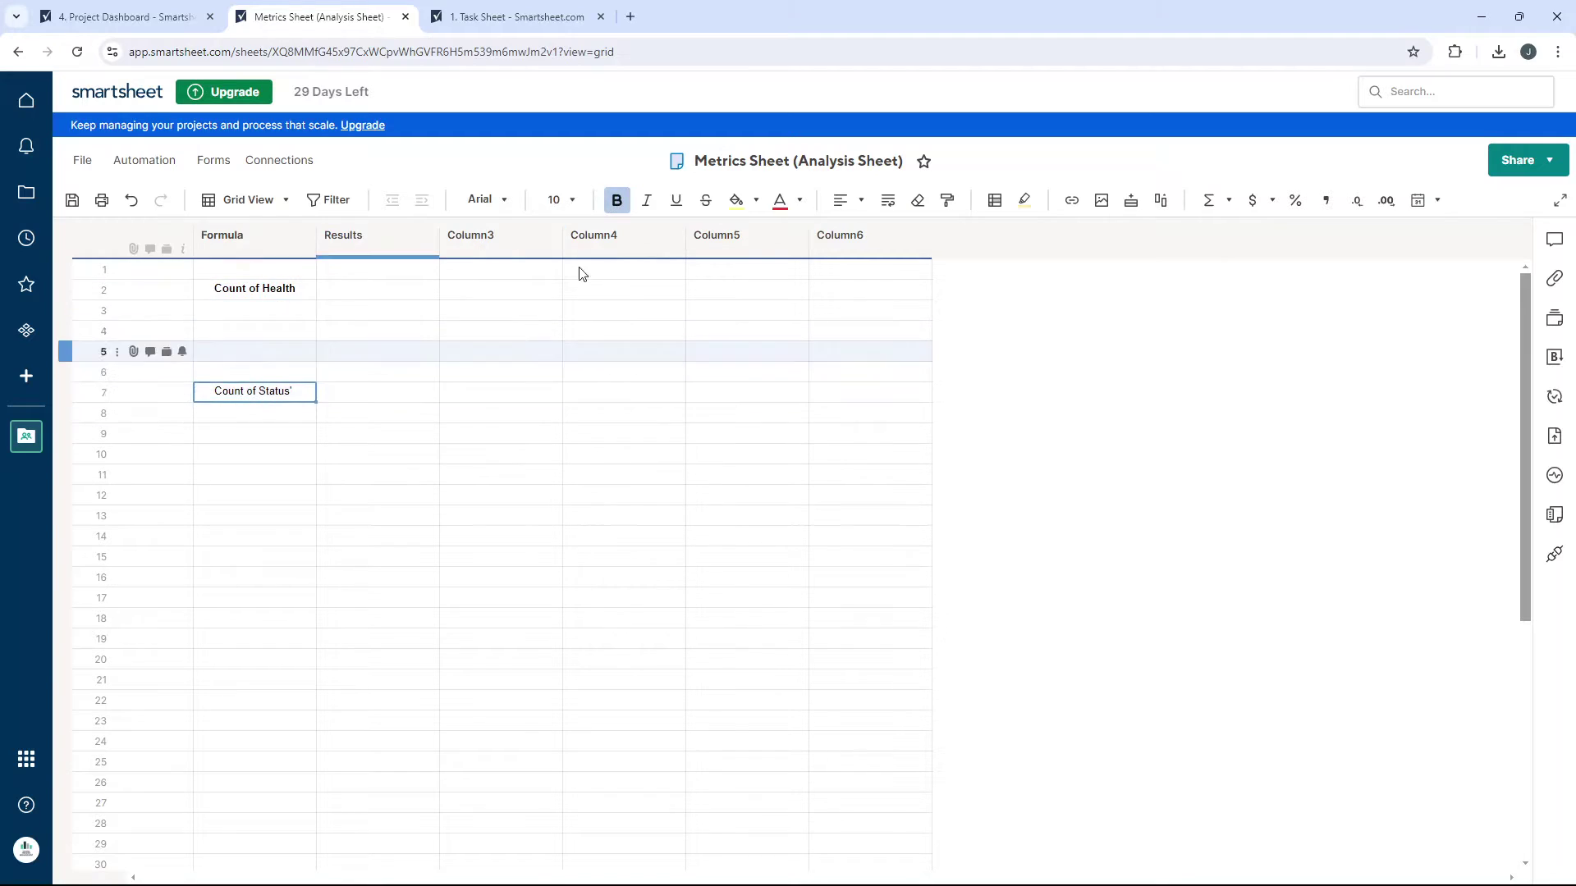
pyautogui.click(616, 200)
pyautogui.click(262, 289)
pyautogui.click(756, 200)
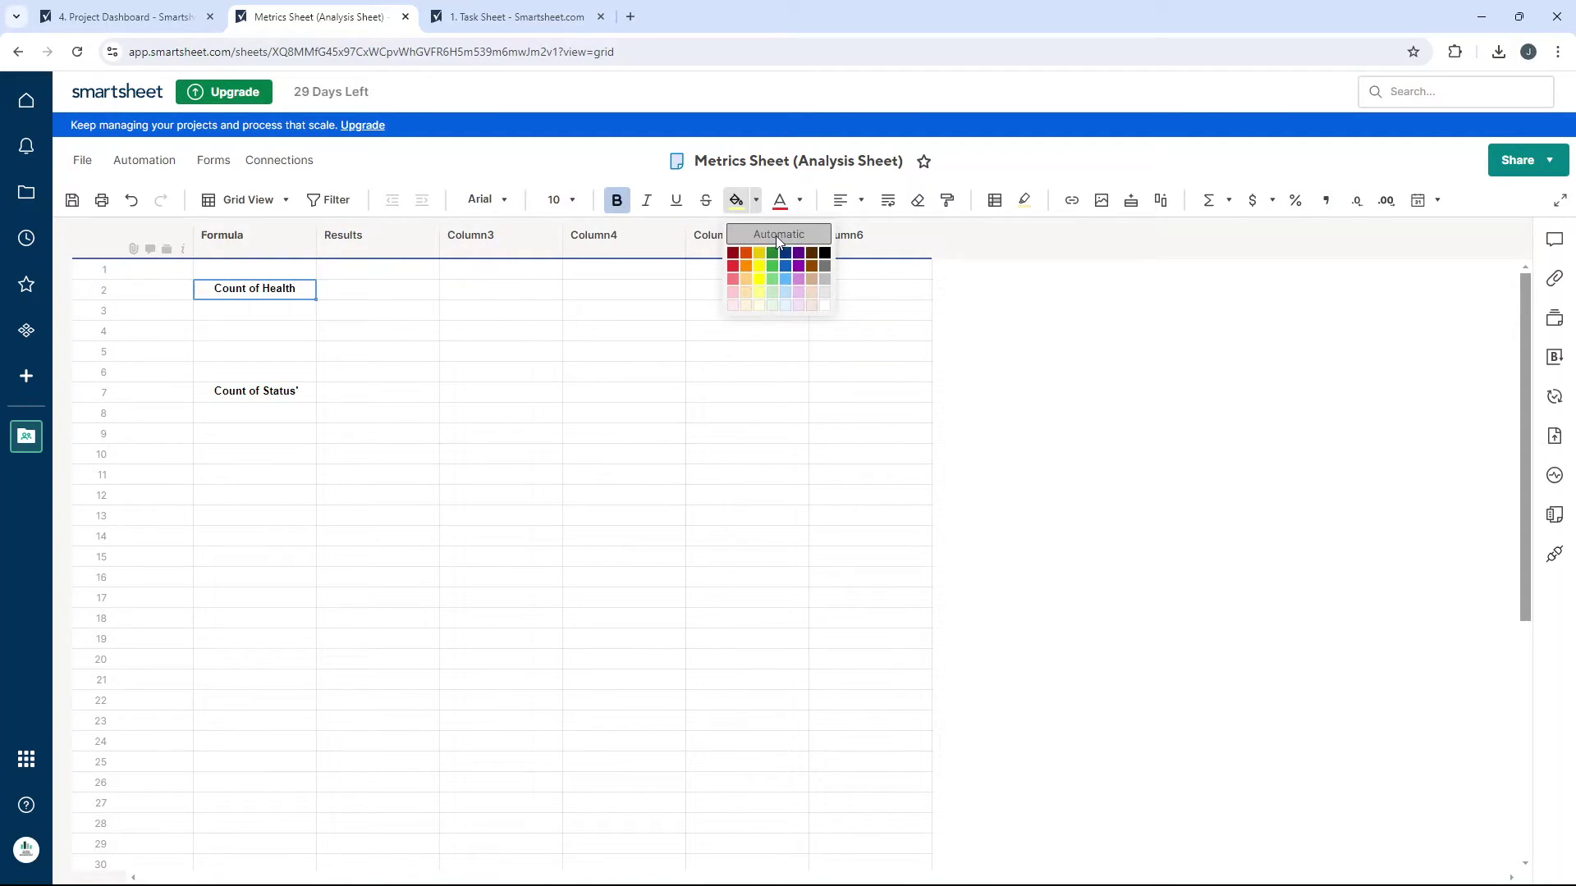
pyautogui.click(826, 292)
pyautogui.click(296, 393)
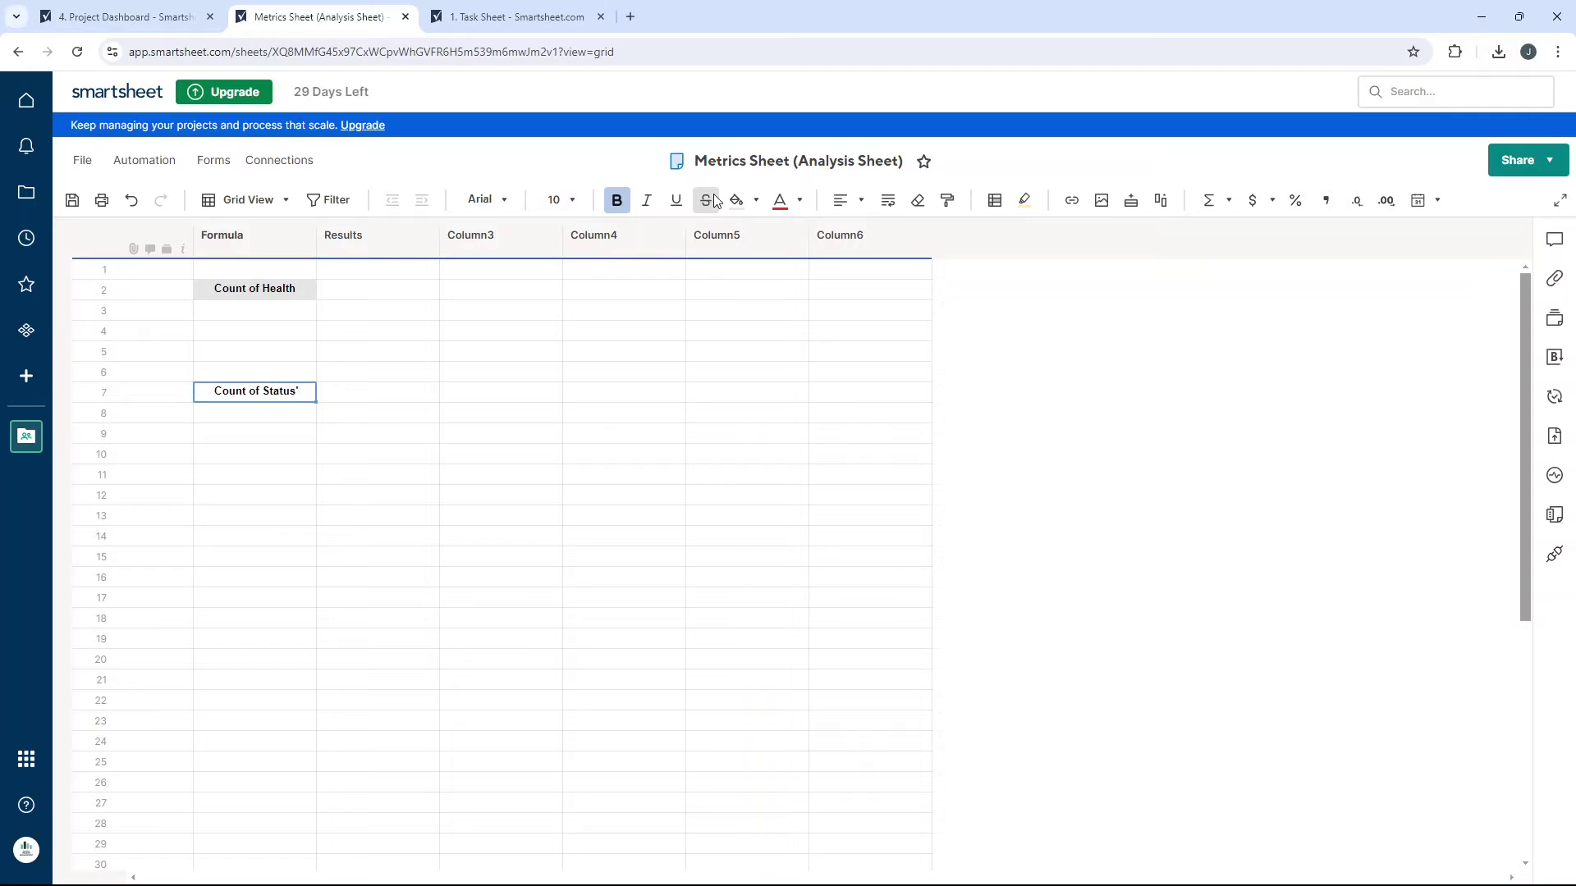
pyautogui.click(736, 202)
pyautogui.click(322, 373)
# Enter Green, Yellow and Red in Formula rows 3–5.
pyautogui.click(276, 316)
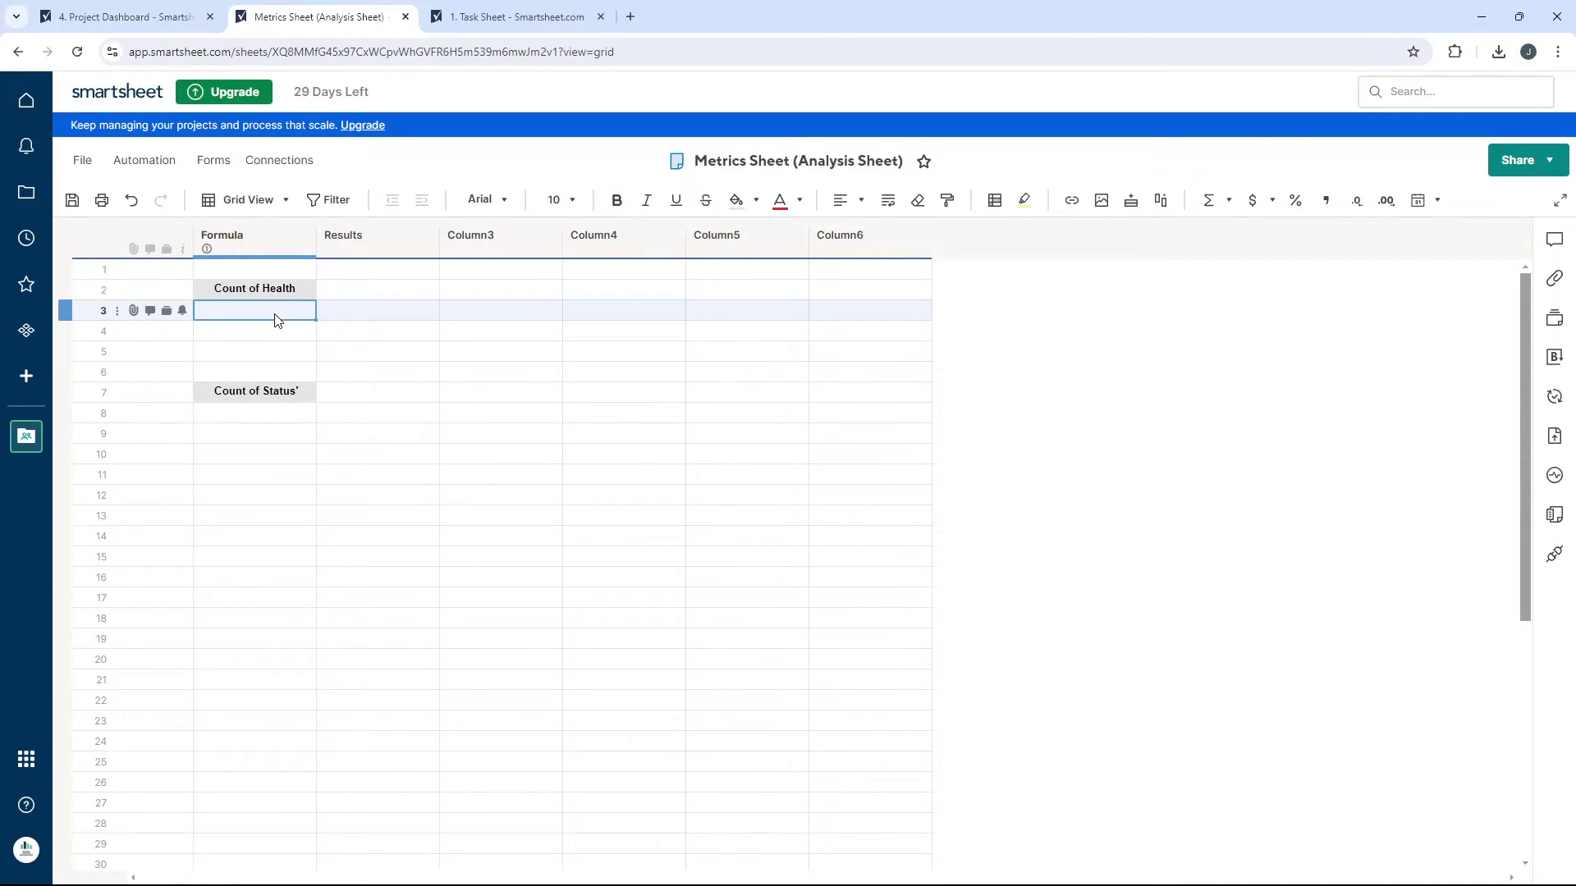
pyautogui.write('Green')
pyautogui.press('Return')
pyautogui.write('Ye')
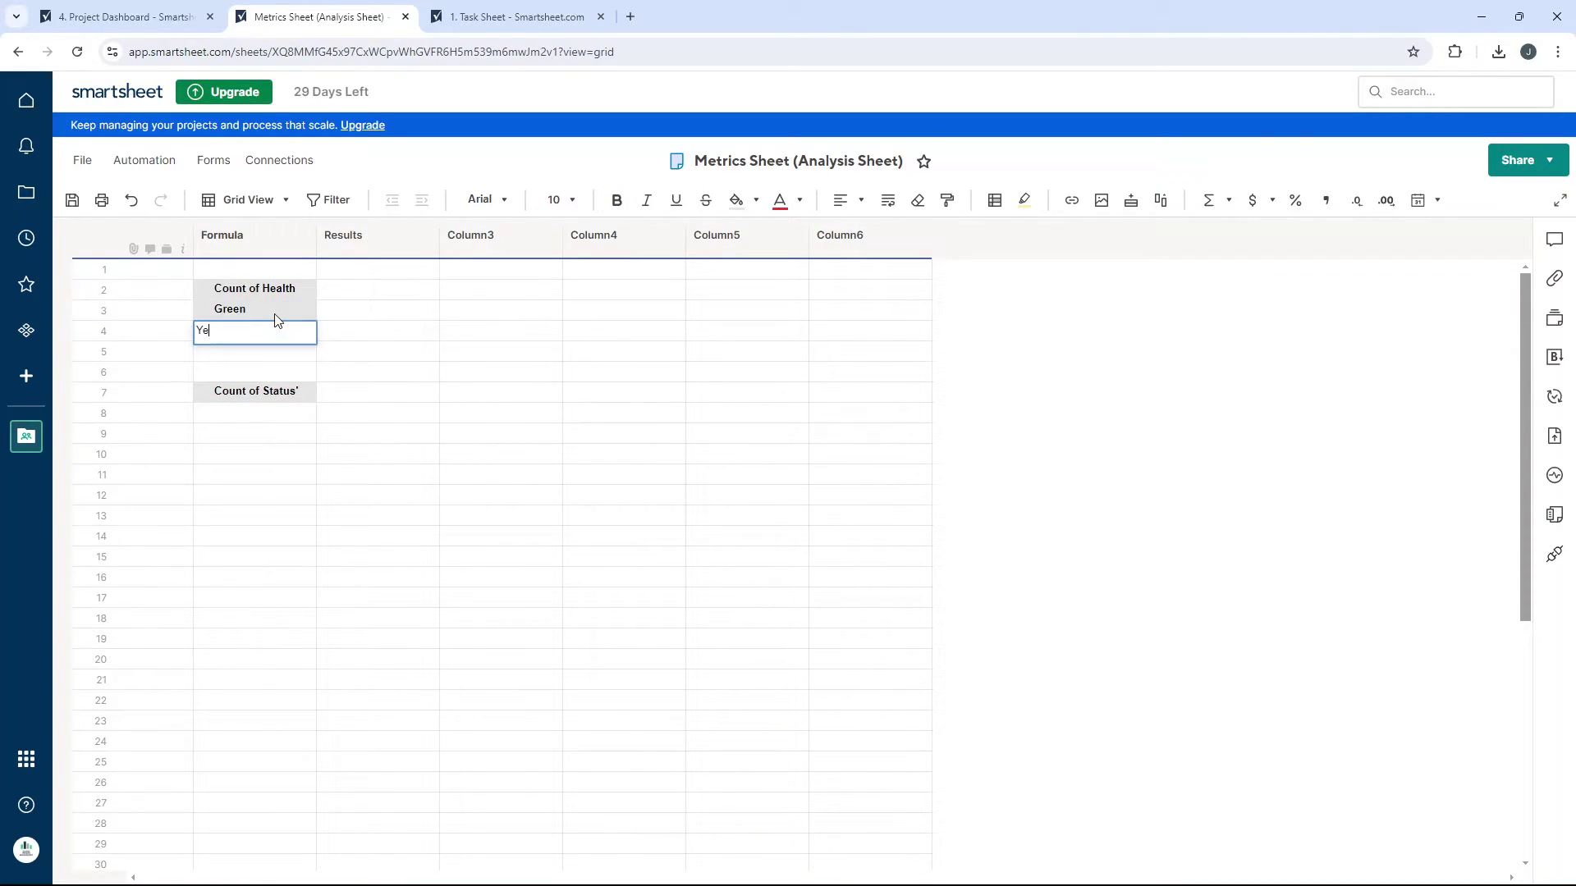
pyautogui.write('llow')
pyautogui.press('Return')
pyautogui.write('Red')
pyautogui.press('Return')
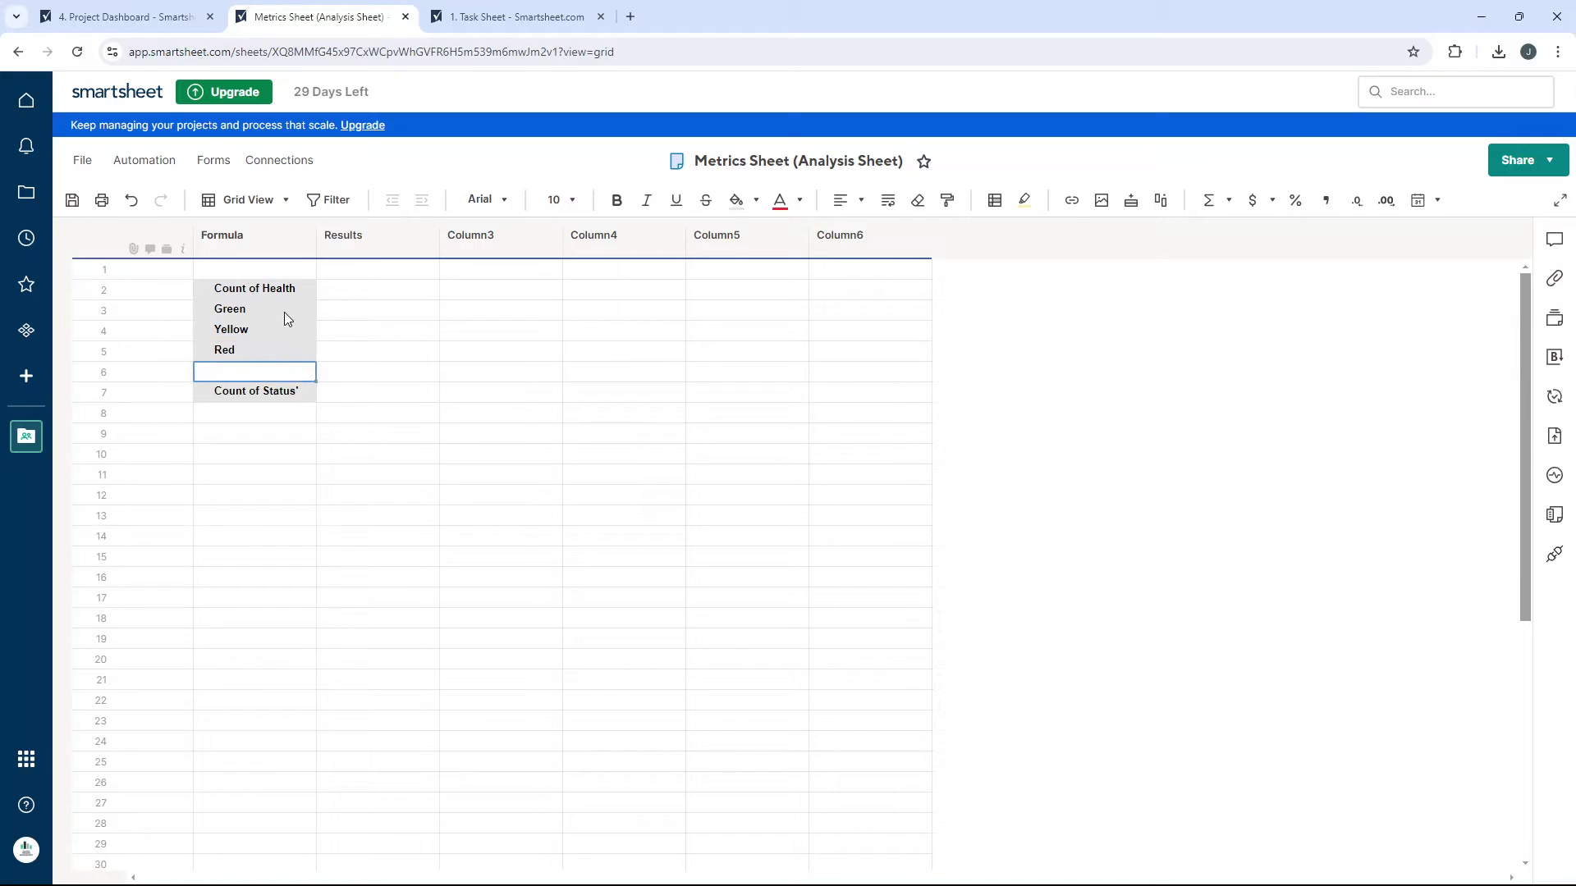
# Give Green, Yellow and Red plain formatting with Format Painter and indent them under Count of Health.
pyautogui.click(324, 310)
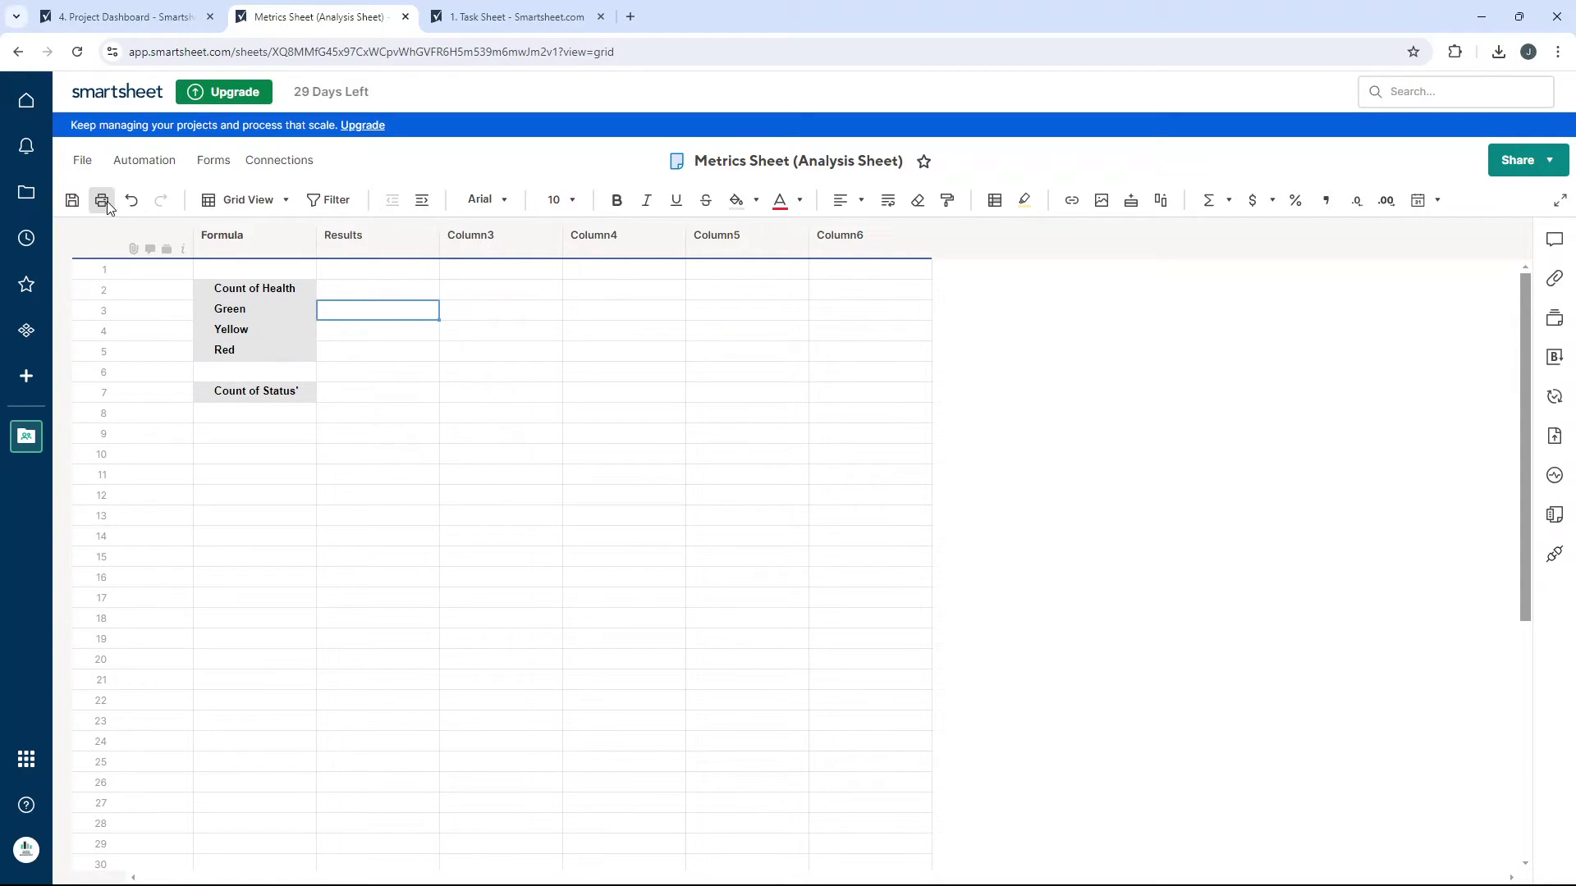
pyautogui.click(948, 200)
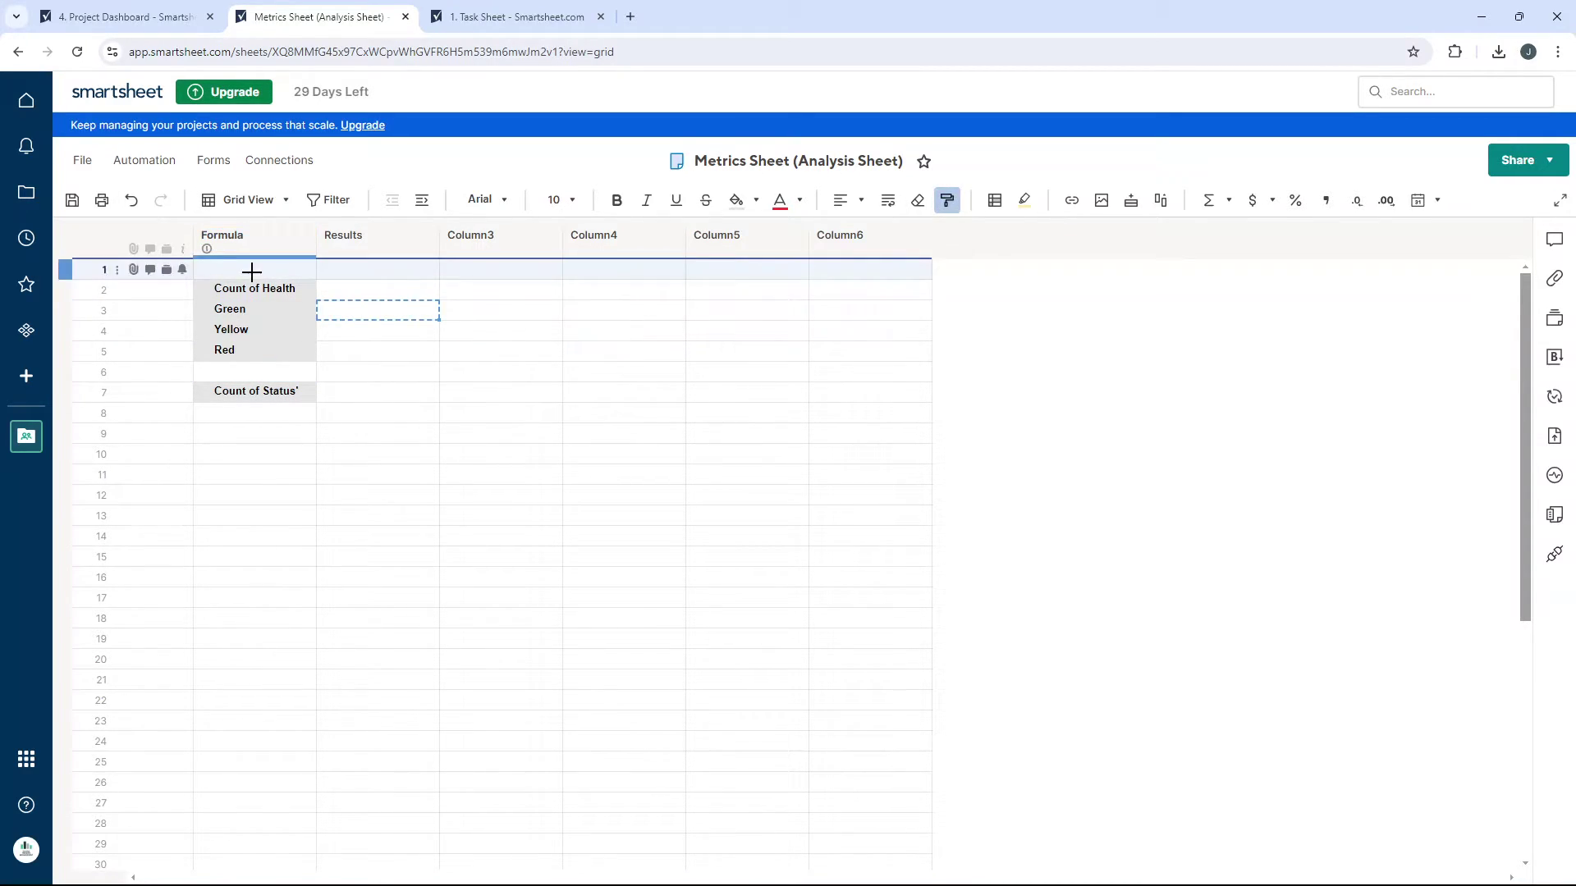
pyautogui.moveTo(254, 308); pyautogui.dragTo(260, 347)
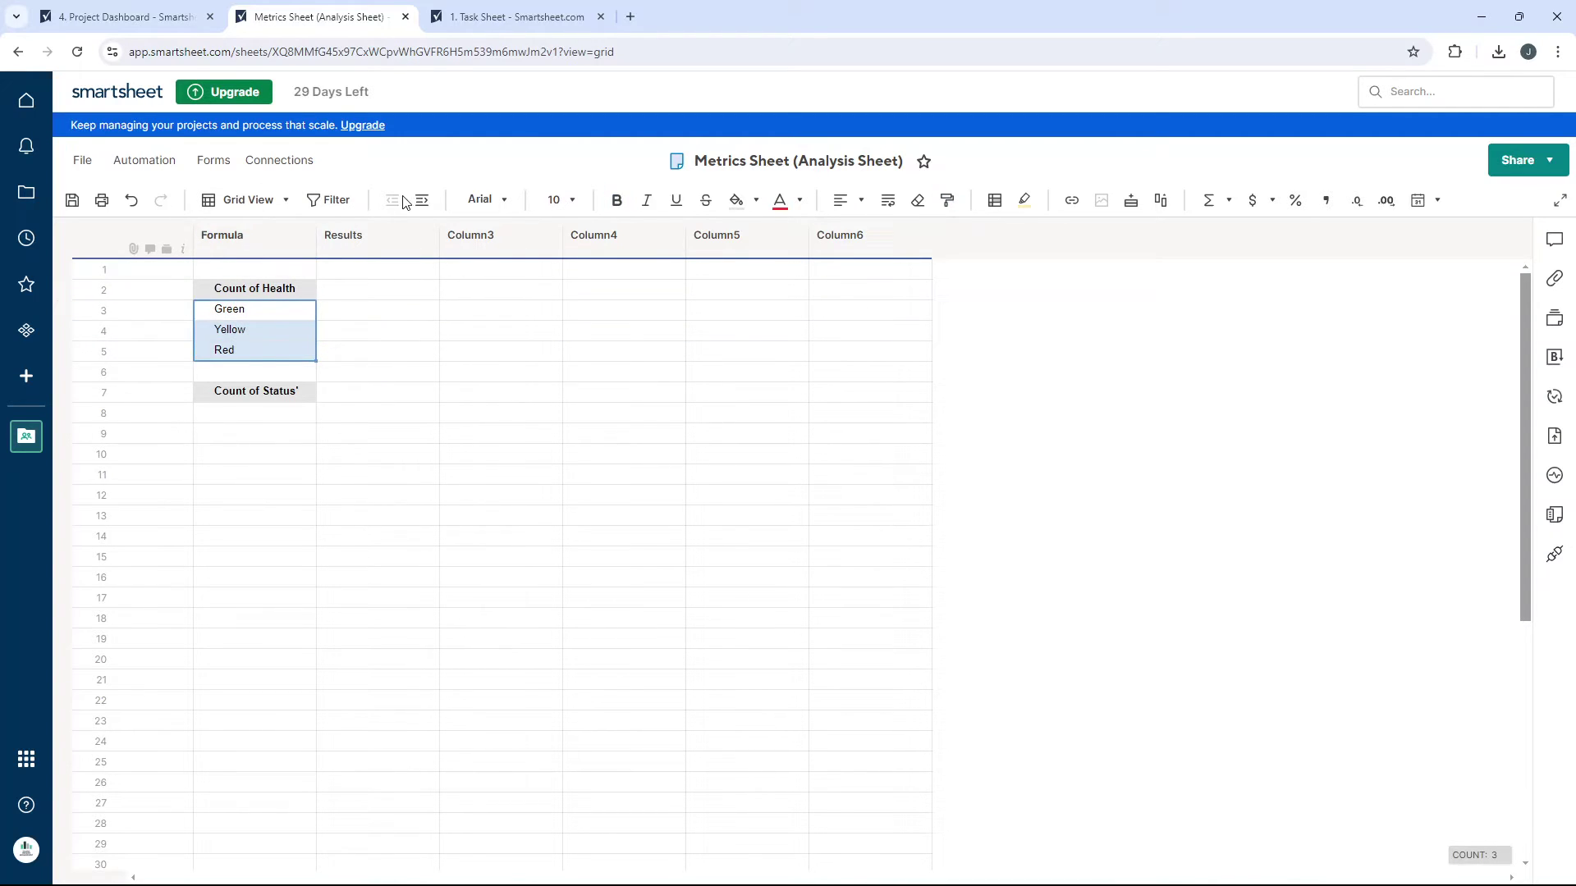
pyautogui.click(424, 201)
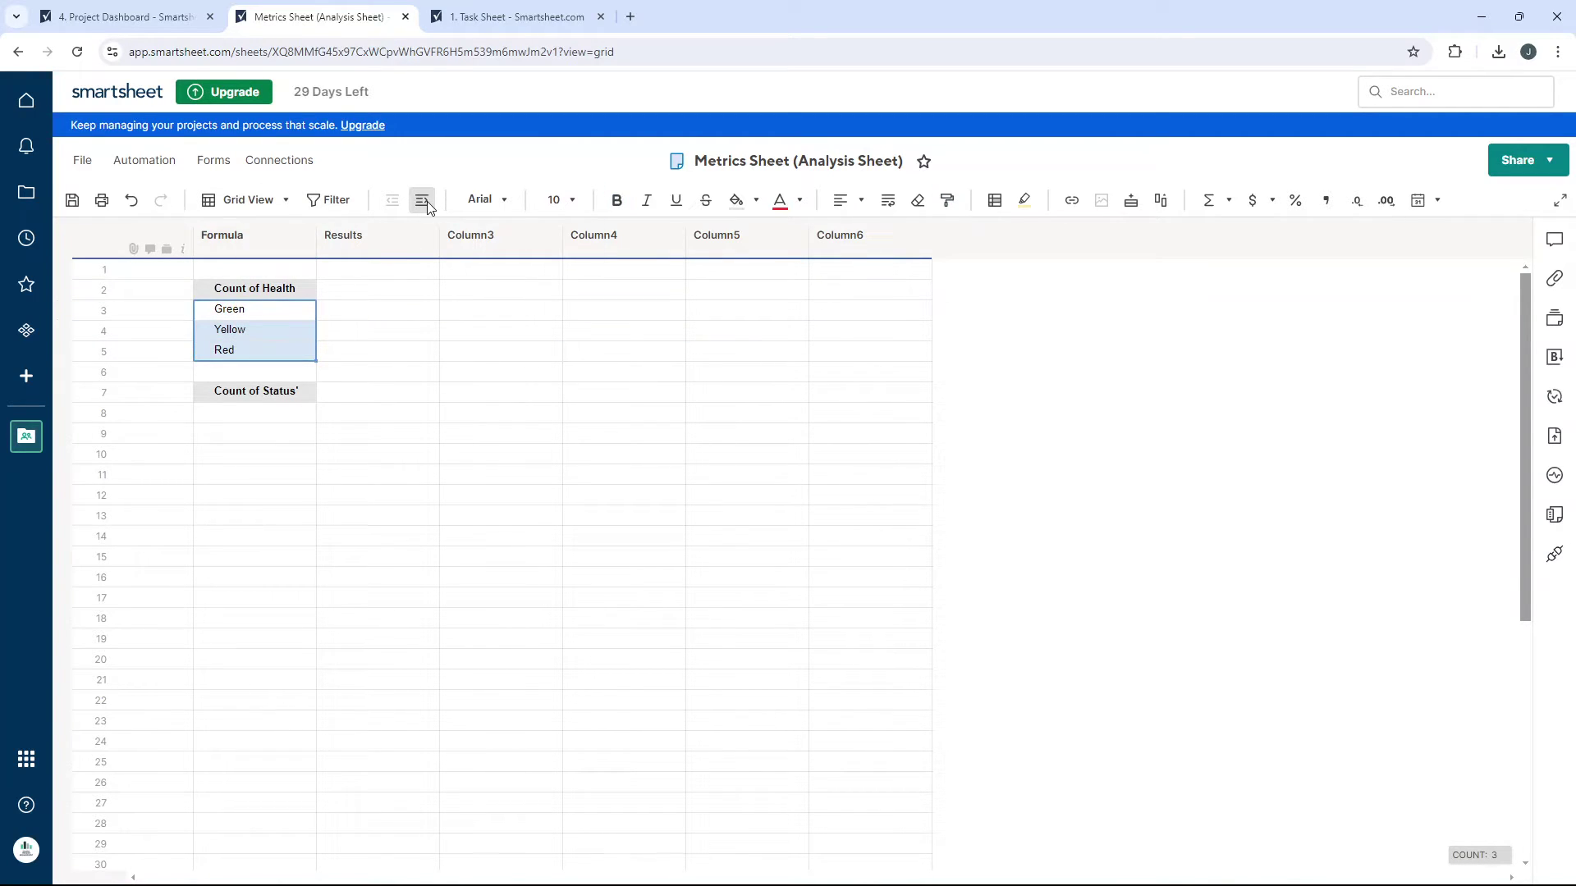
pyautogui.click(450, 359)
pyautogui.click(205, 288)
pyautogui.click(206, 289)
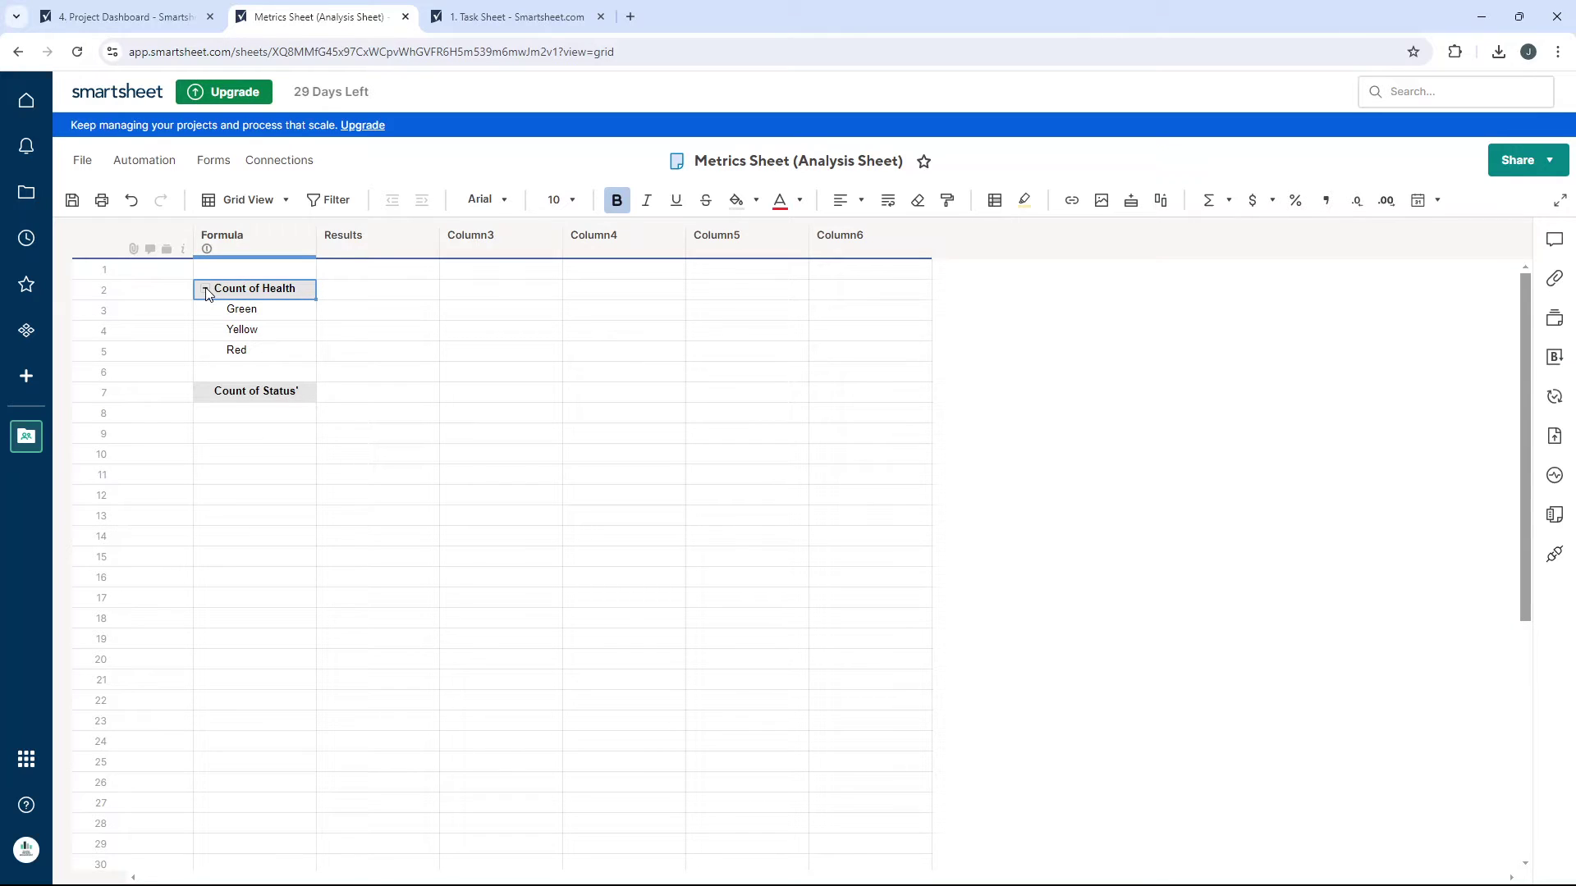
pyautogui.click(206, 289)
pyautogui.click(206, 289)
pyautogui.click(300, 311)
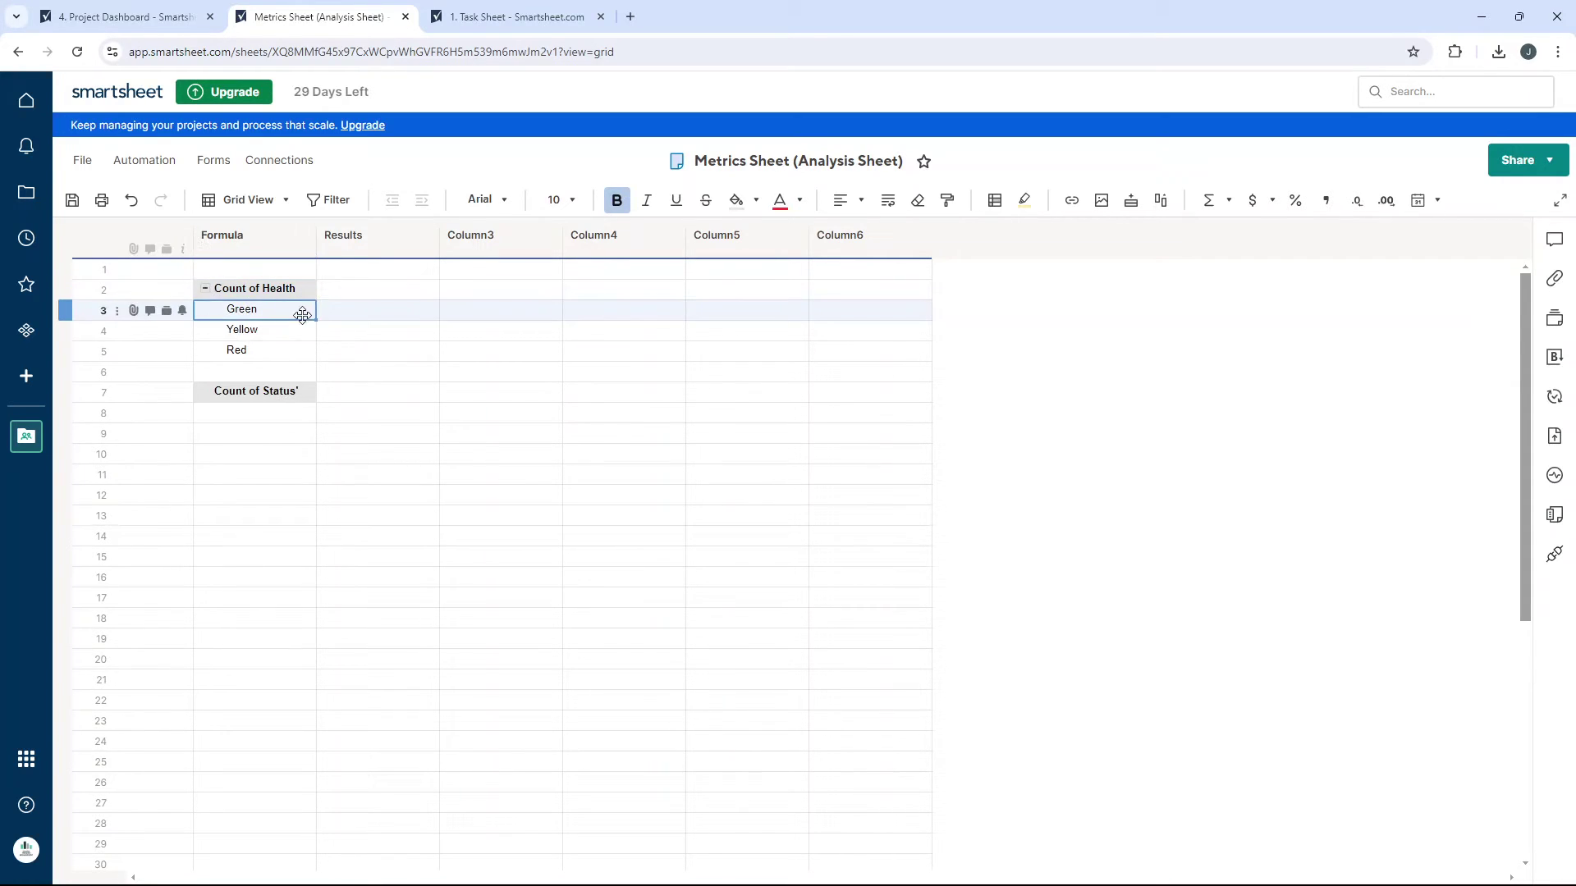
# Check the Status values on the Task Sheet, then return to the Metrics Sheet row 8.
pyautogui.click(282, 413)
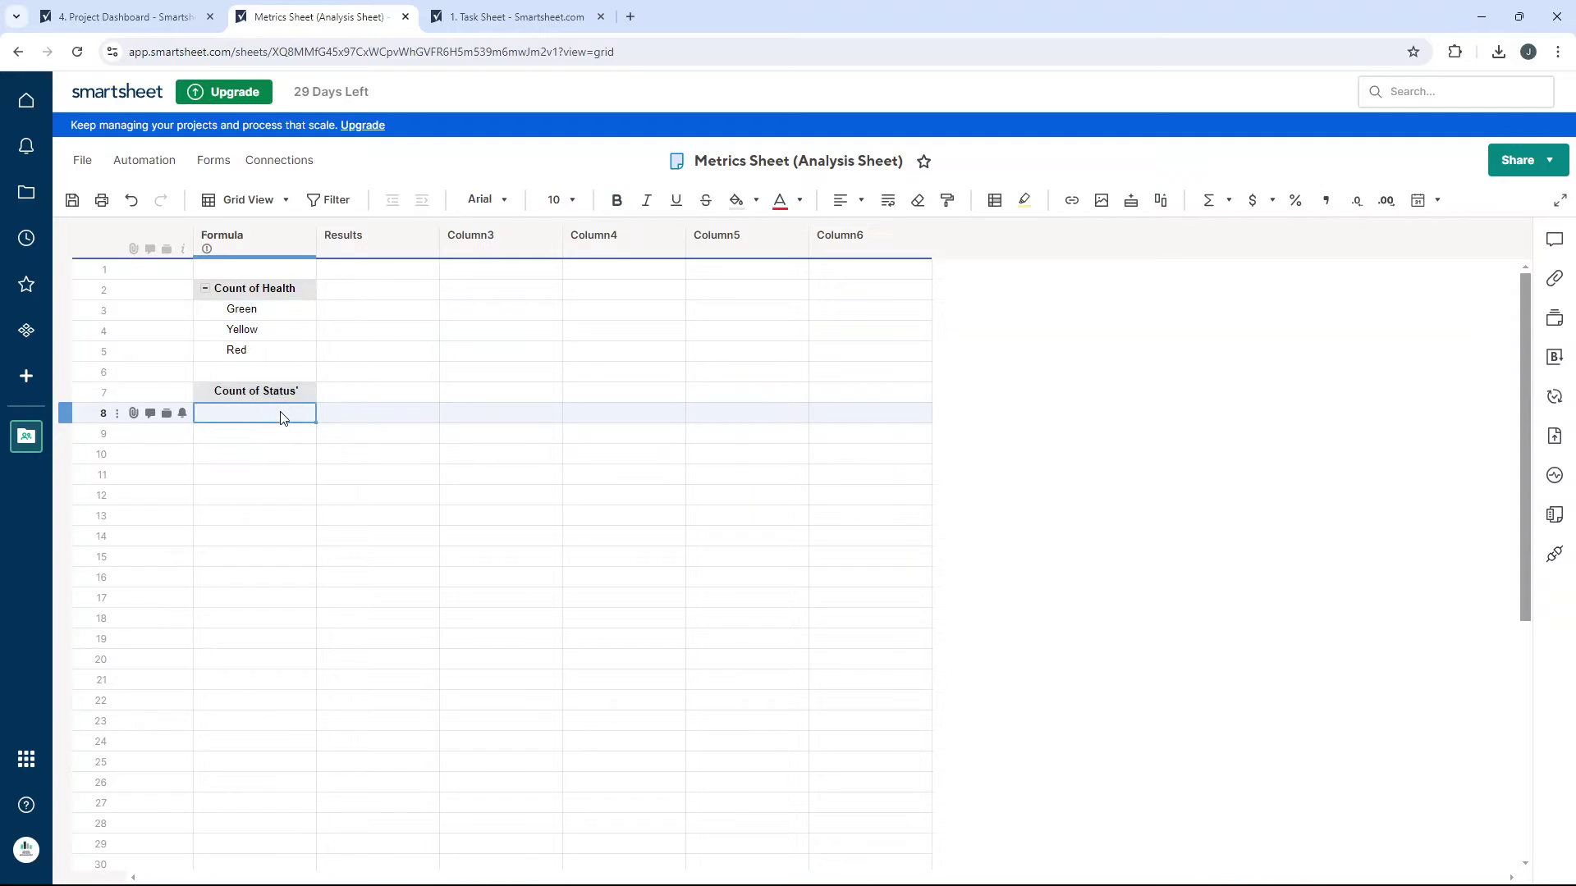
pyautogui.click(517, 17)
pyautogui.click(945, 334)
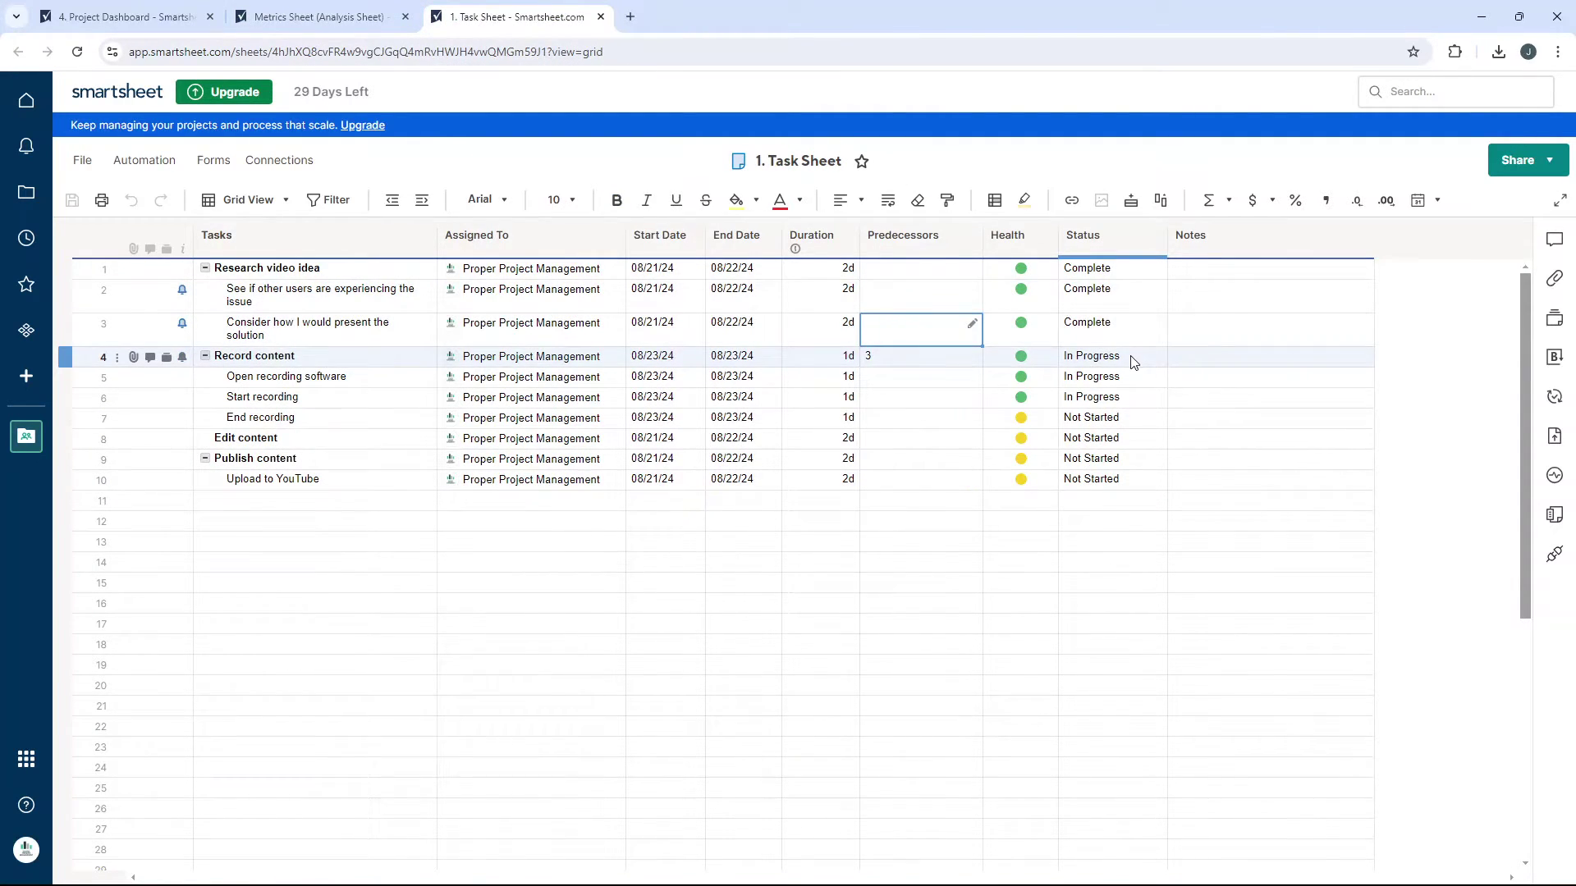
pyautogui.click(1100, 397)
pyautogui.click(268, 6)
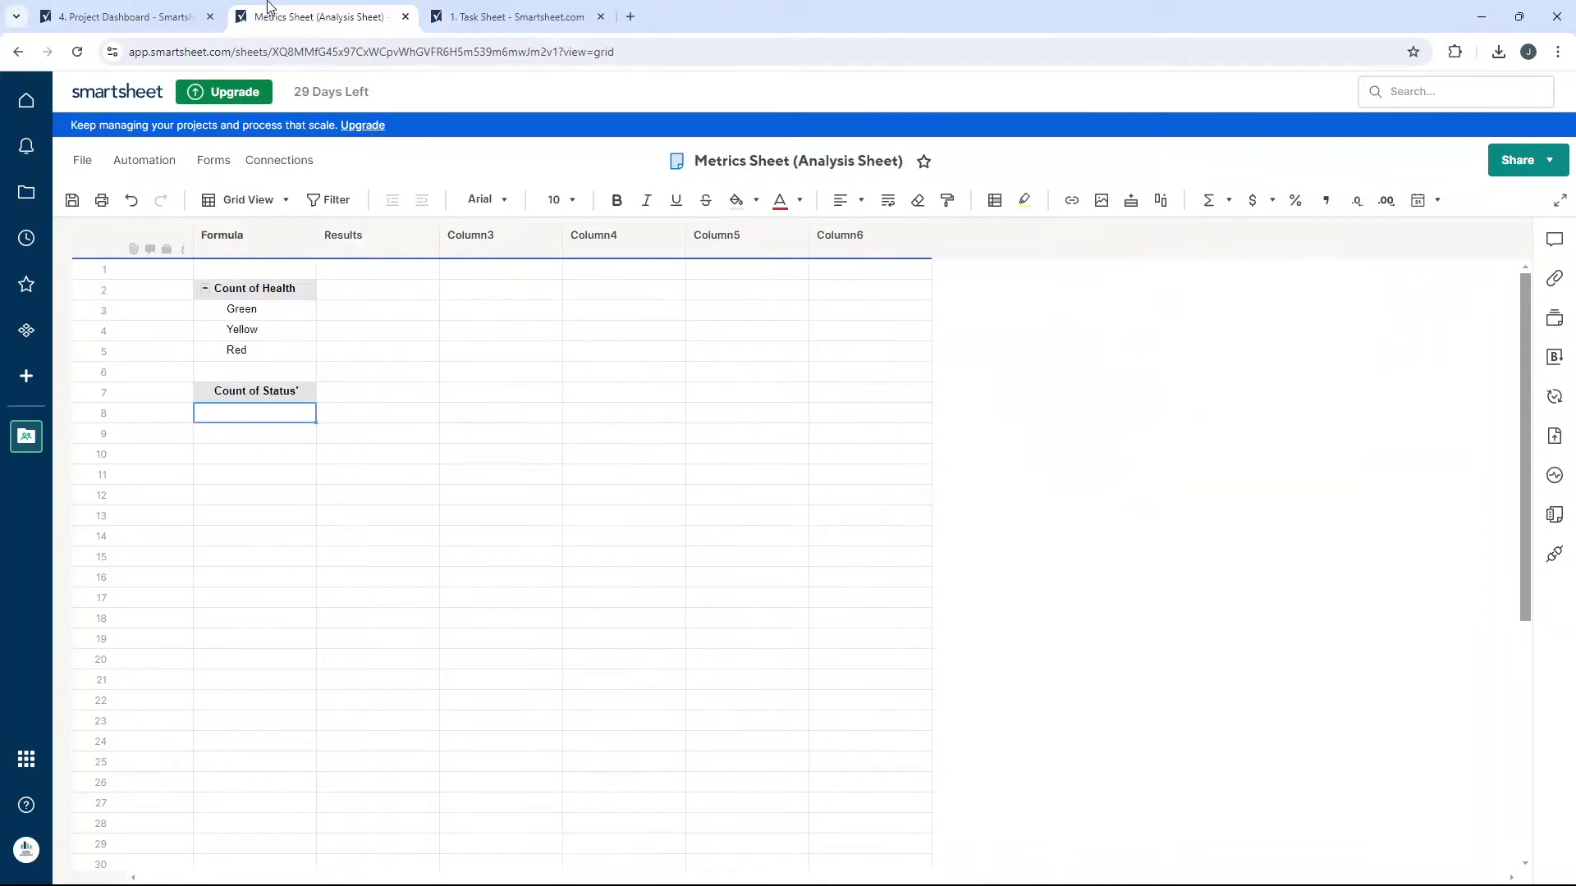
# Enter In Progress, Not Started and Complete in Formula rows 8–10.
pyautogui.write('In Pro')
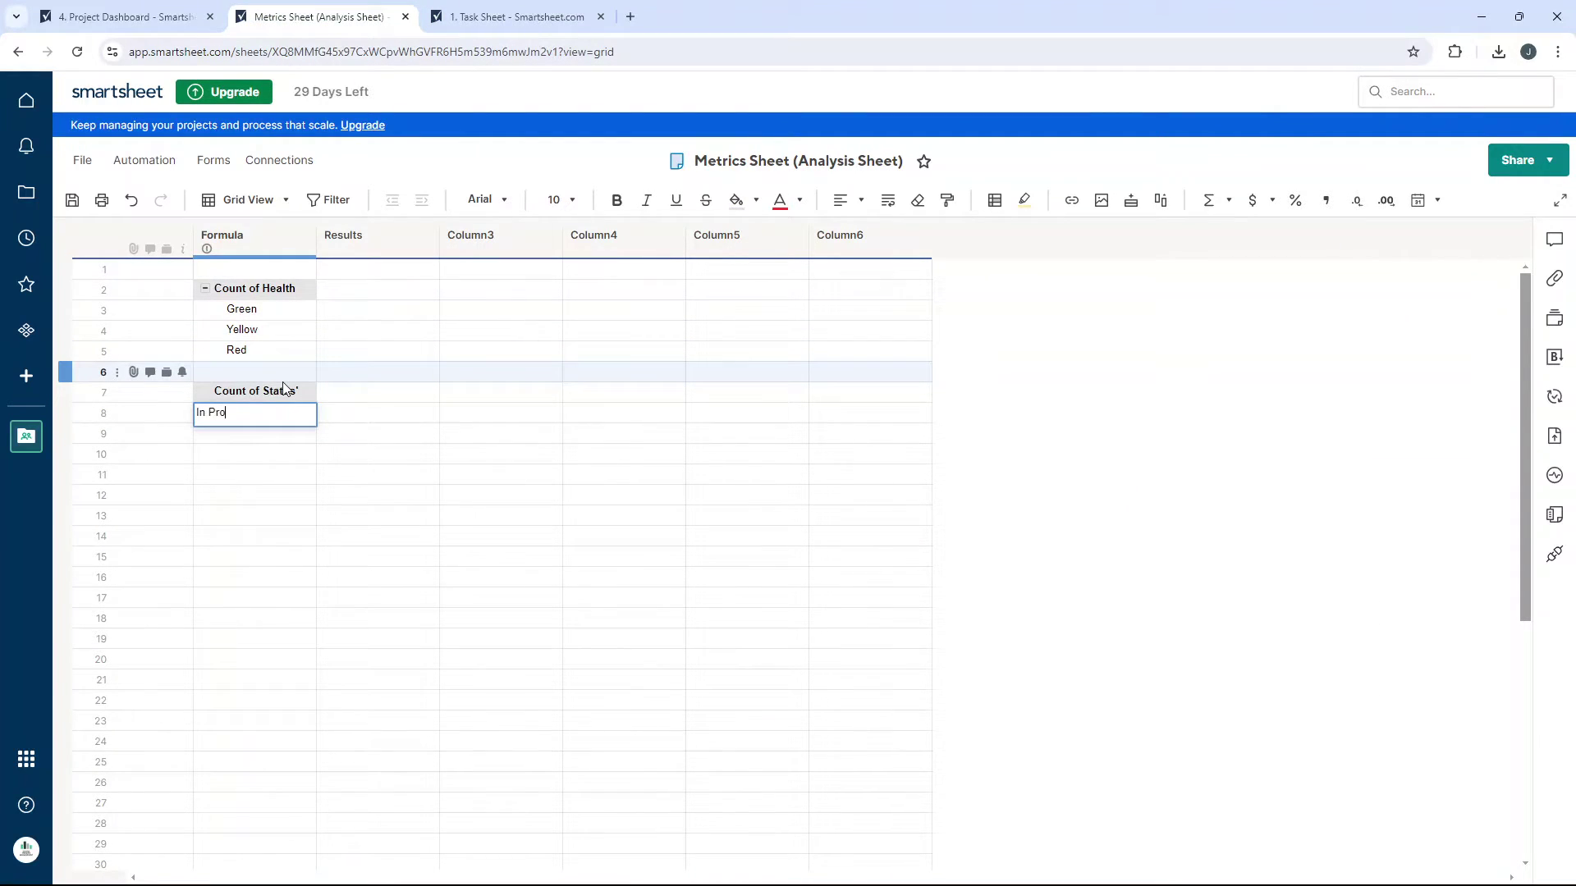
pyautogui.write('gress')
pyautogui.press('Return')
pyautogui.write('Not S')
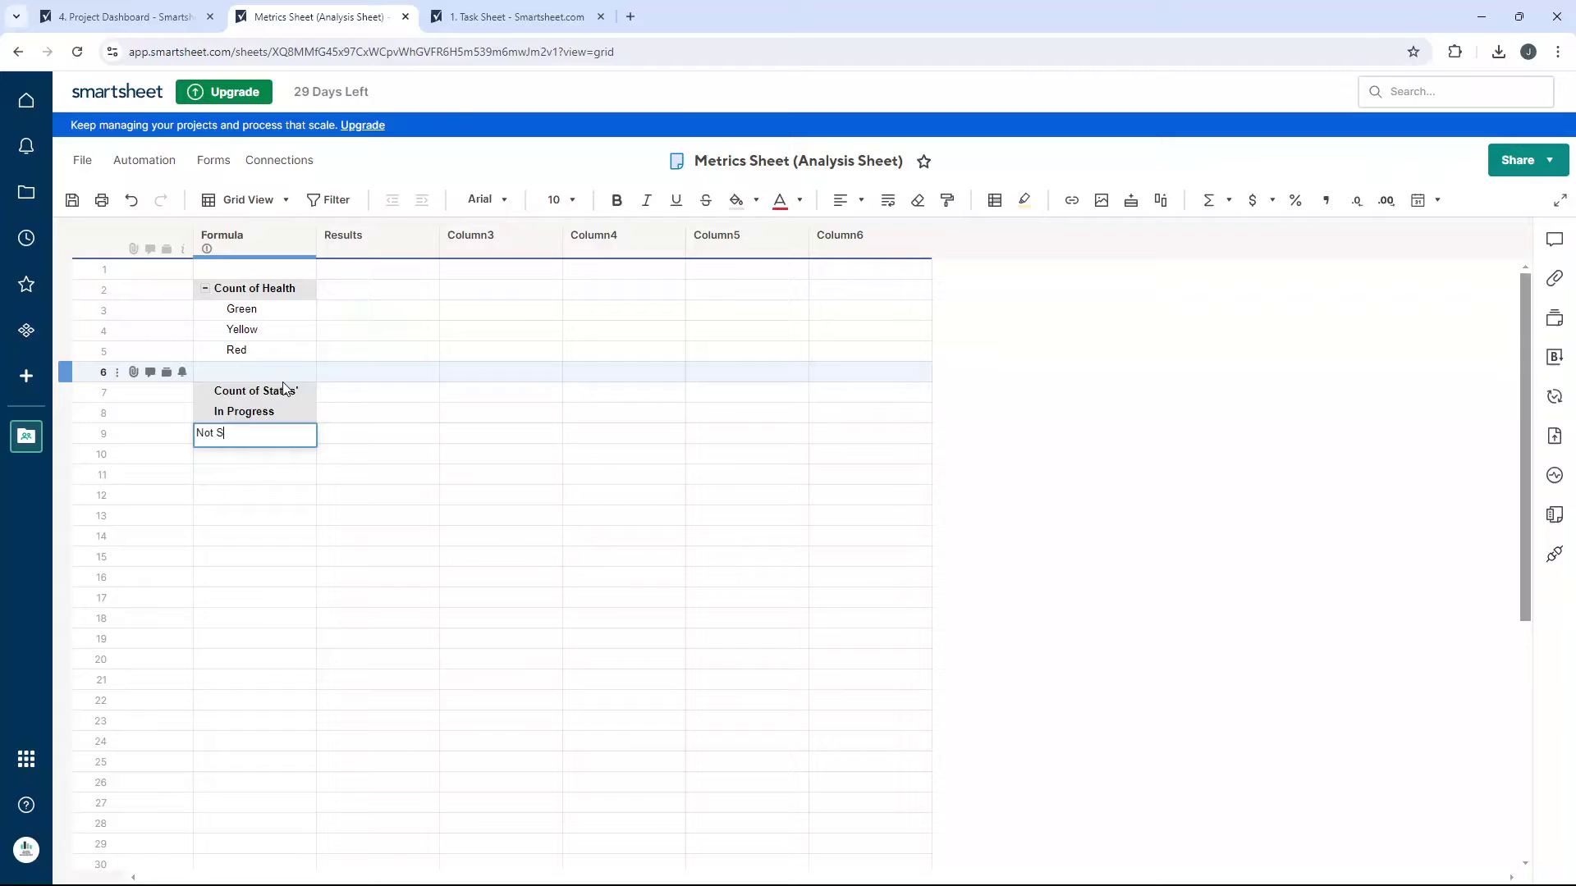
pyautogui.write('tarted')
pyautogui.press('Return')
pyautogui.write('Complete')
pyautogui.press('Return')
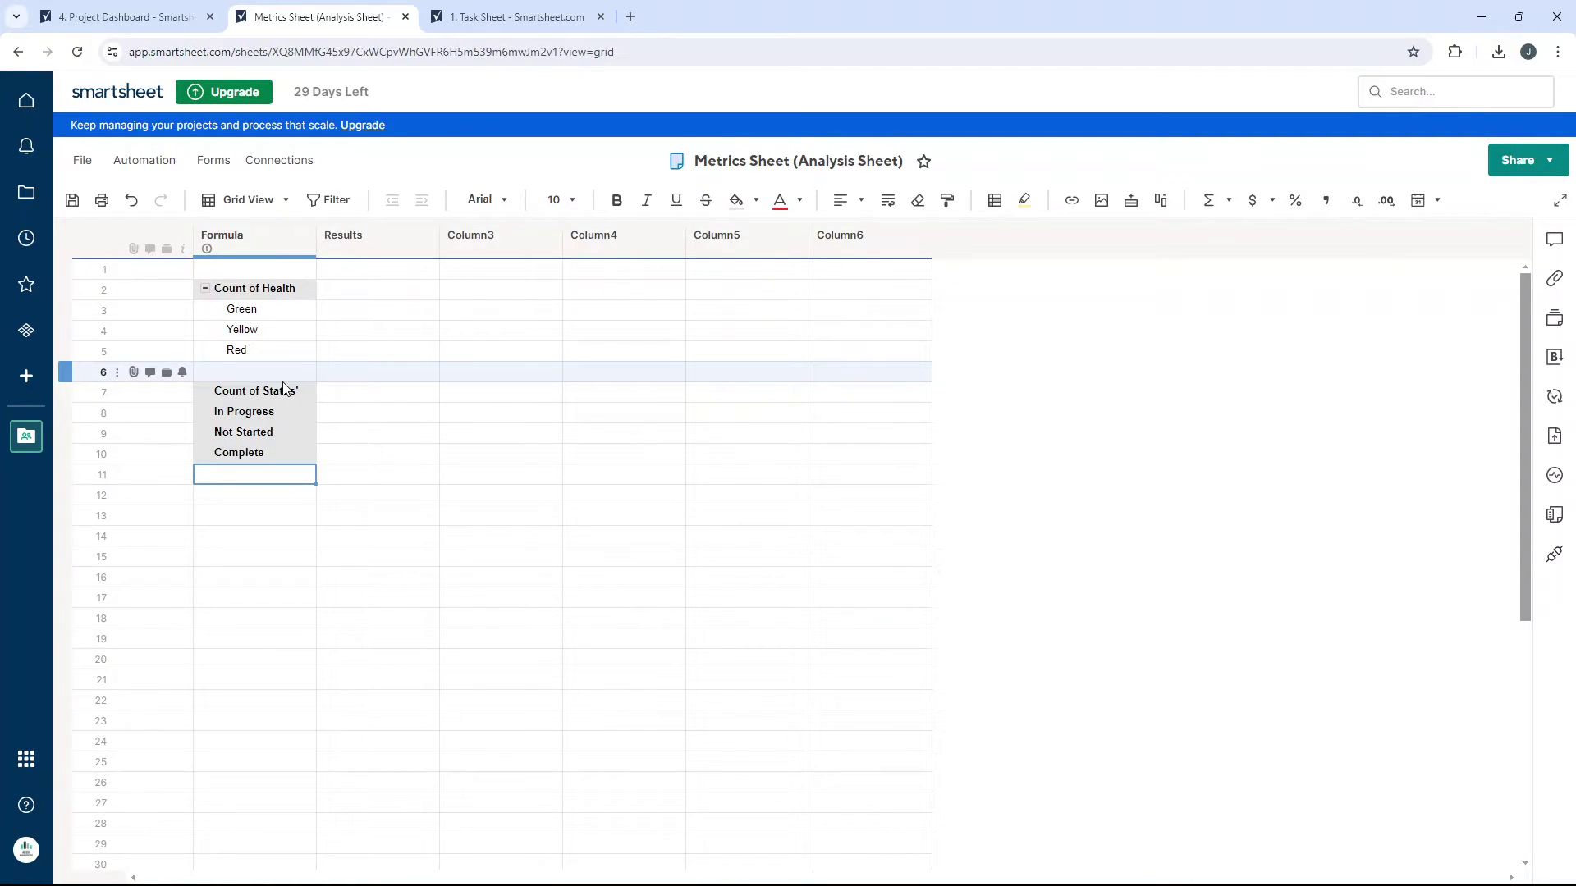
# Give the three status rows plain formatting with Format Painter and indent them under Count of Status.
pyautogui.click(332, 412)
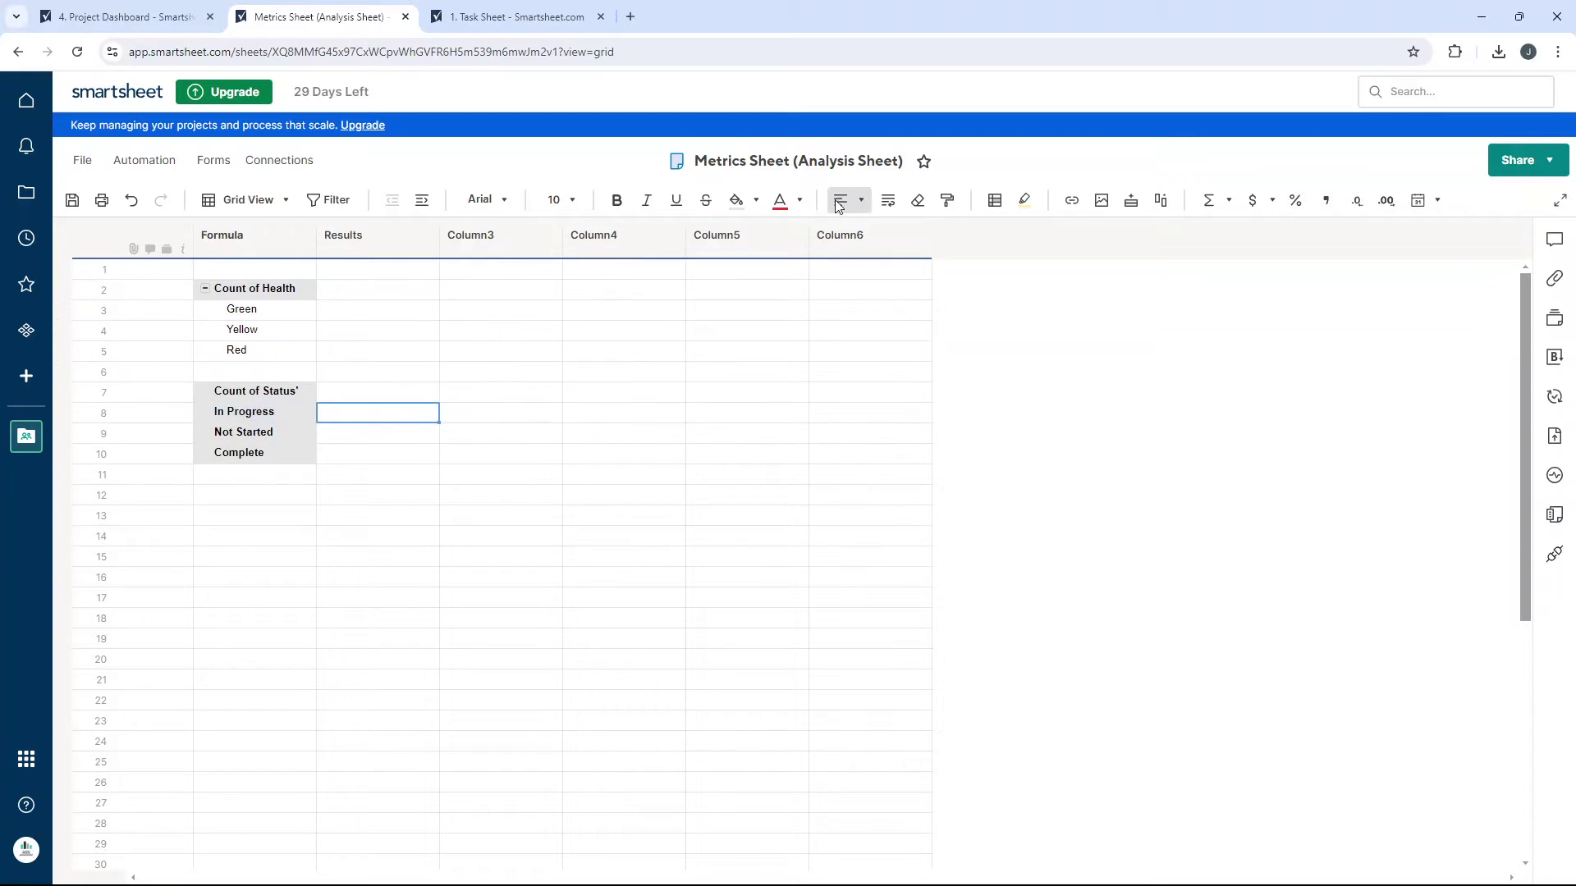
pyautogui.click(946, 200)
pyautogui.moveTo(281, 411); pyautogui.dragTo(283, 452)
pyautogui.click(422, 200)
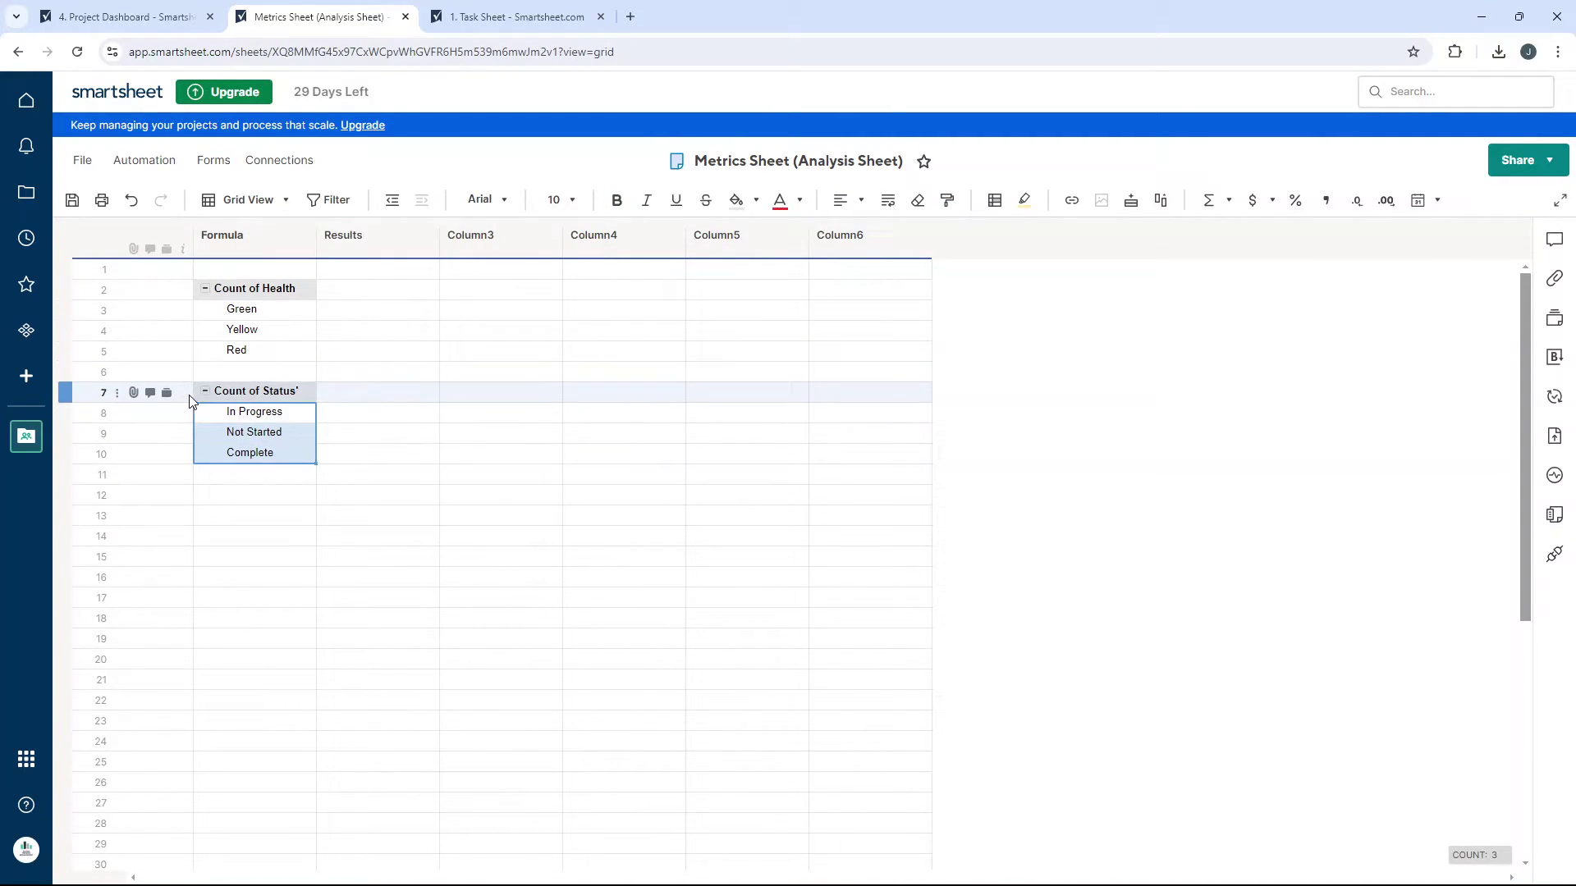
# Start =COUNTIF( in the Green result and reference 1. Task Sheet from the YouTube Demo folder.
pyautogui.click(365, 315)
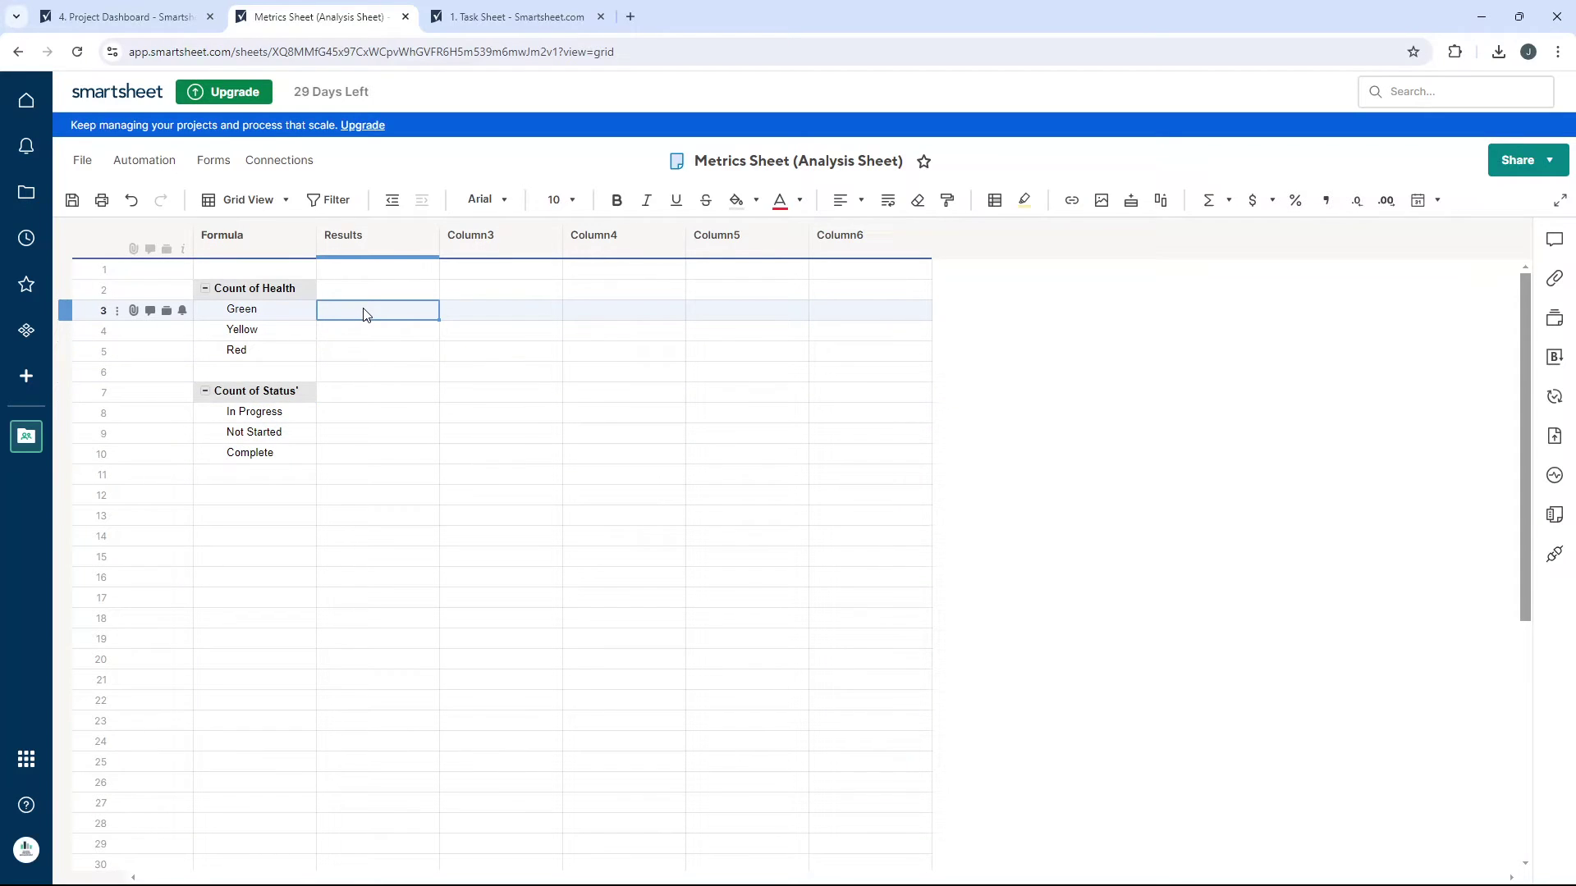
pyautogui.write('=c')
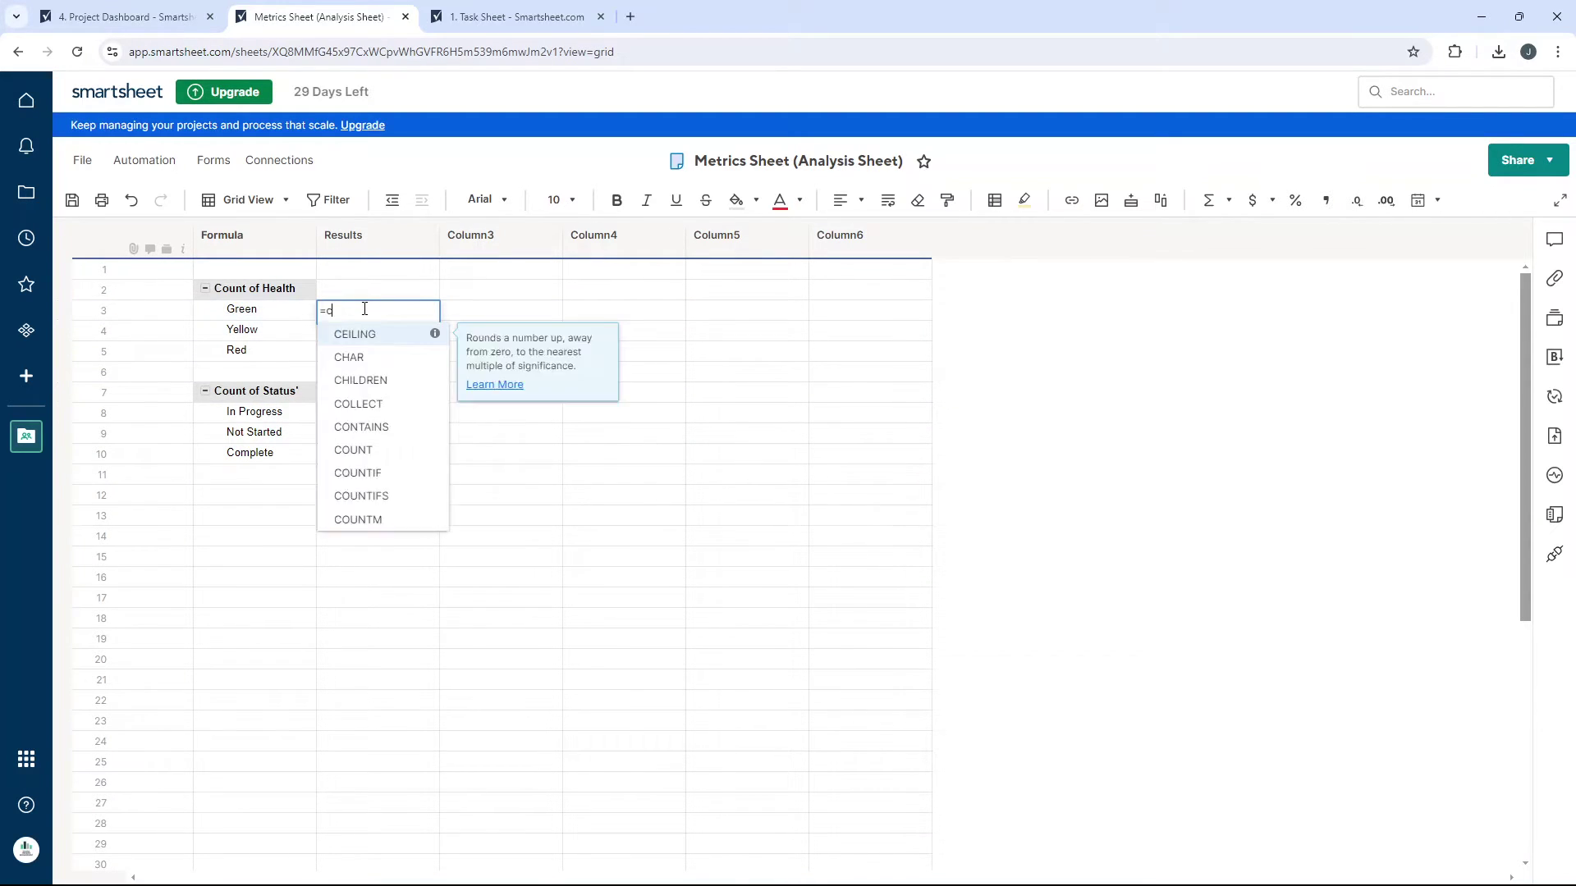
pyautogui.write('ountif(')
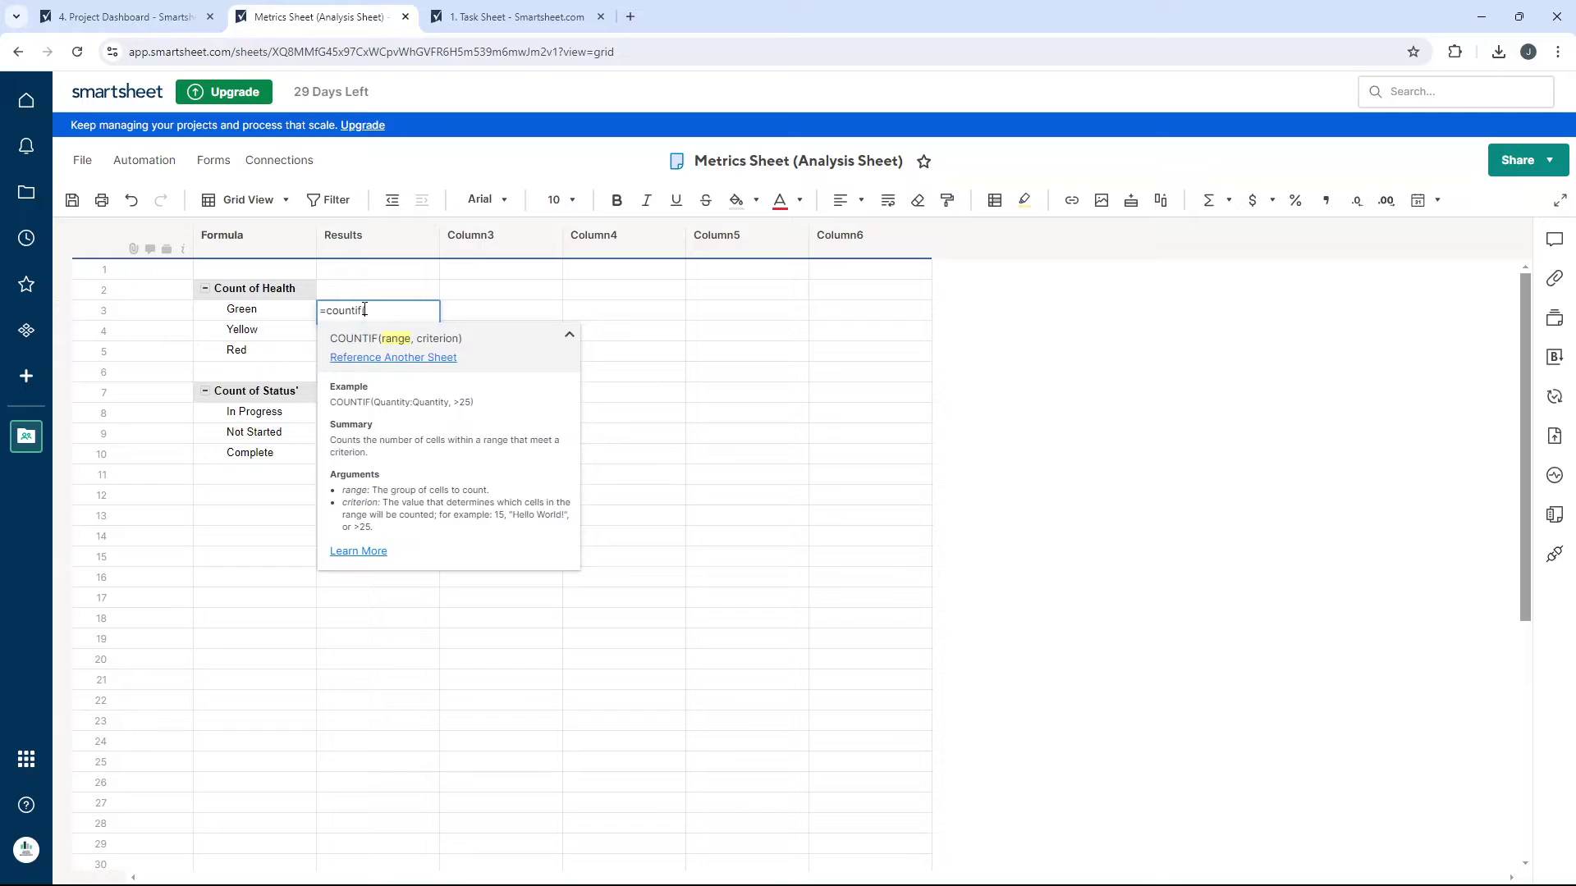
pyautogui.click(402, 357)
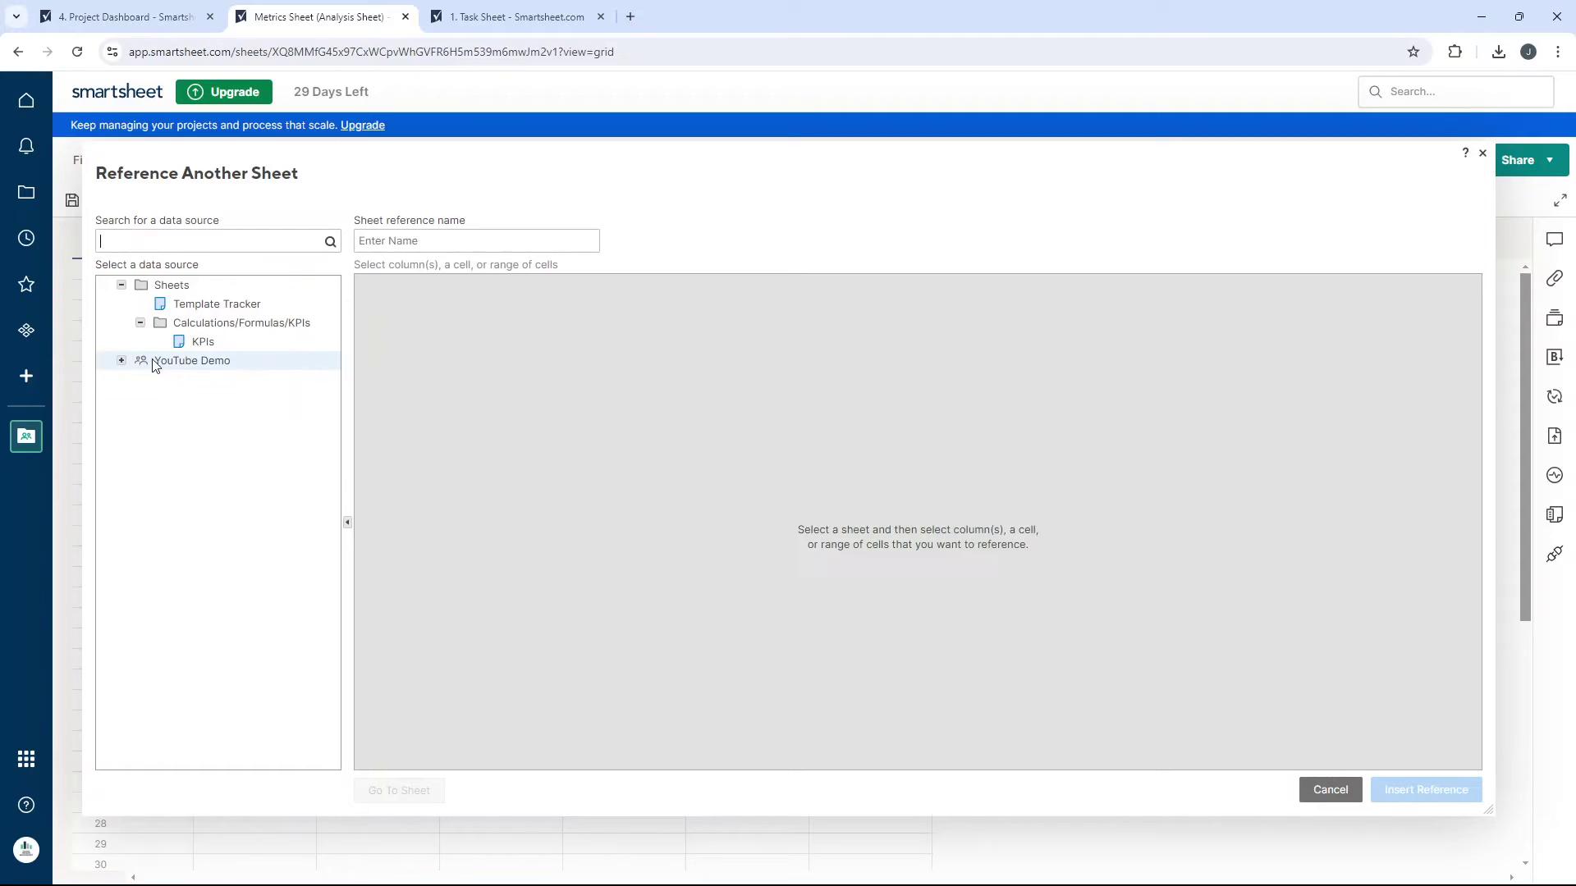
pyautogui.click(122, 361)
pyautogui.click(223, 419)
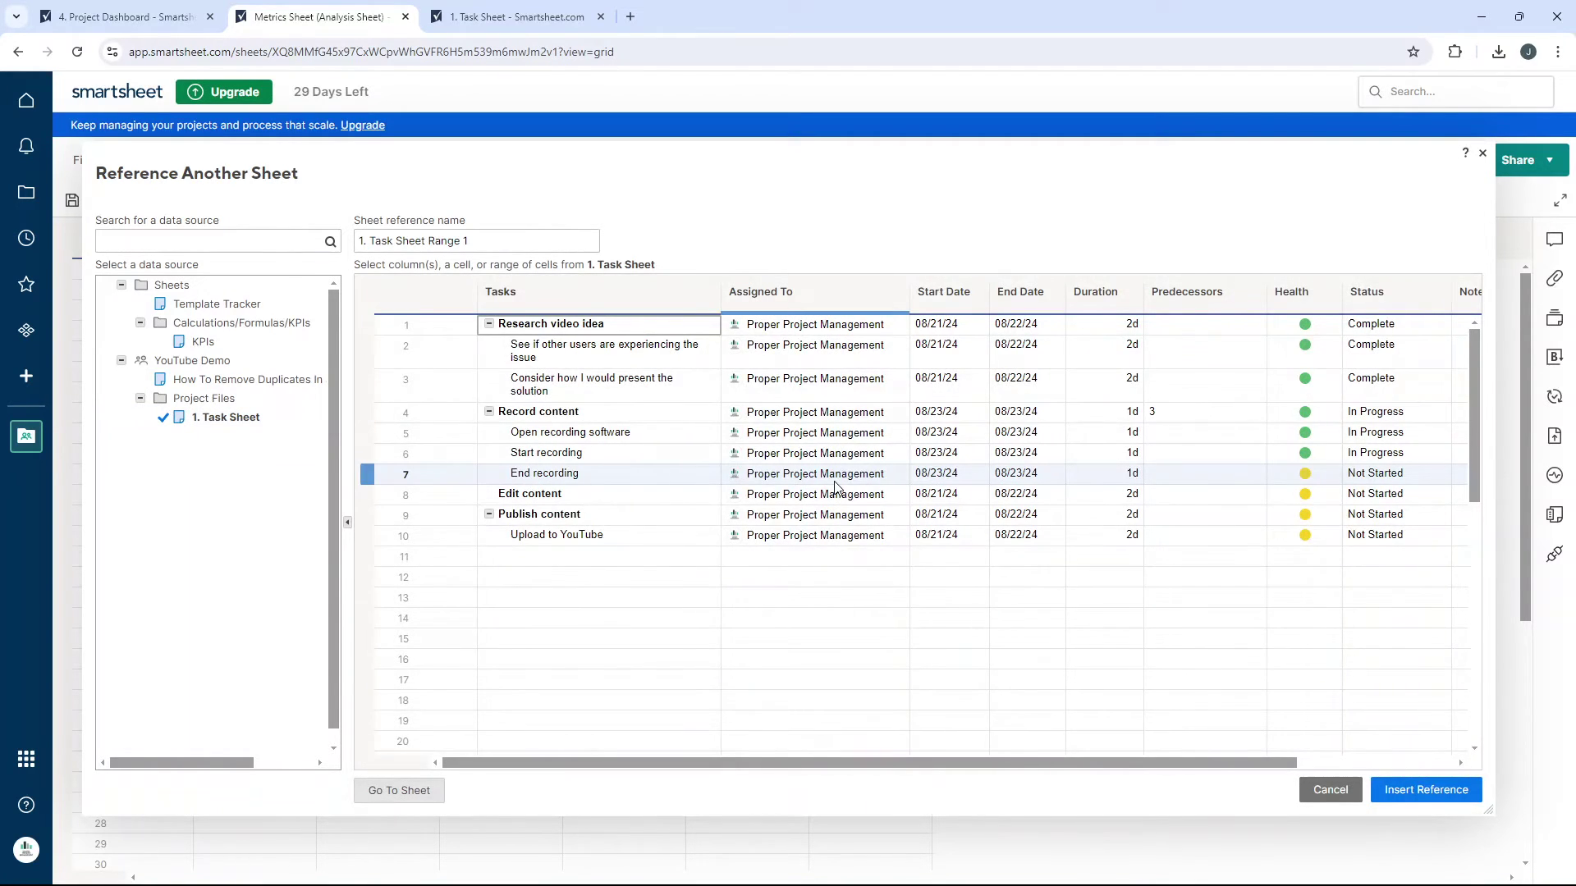
# Select the whole Health column, name the reference Health, and insert it into the formula.
pyautogui.click(1178, 310)
pyautogui.click(1299, 305)
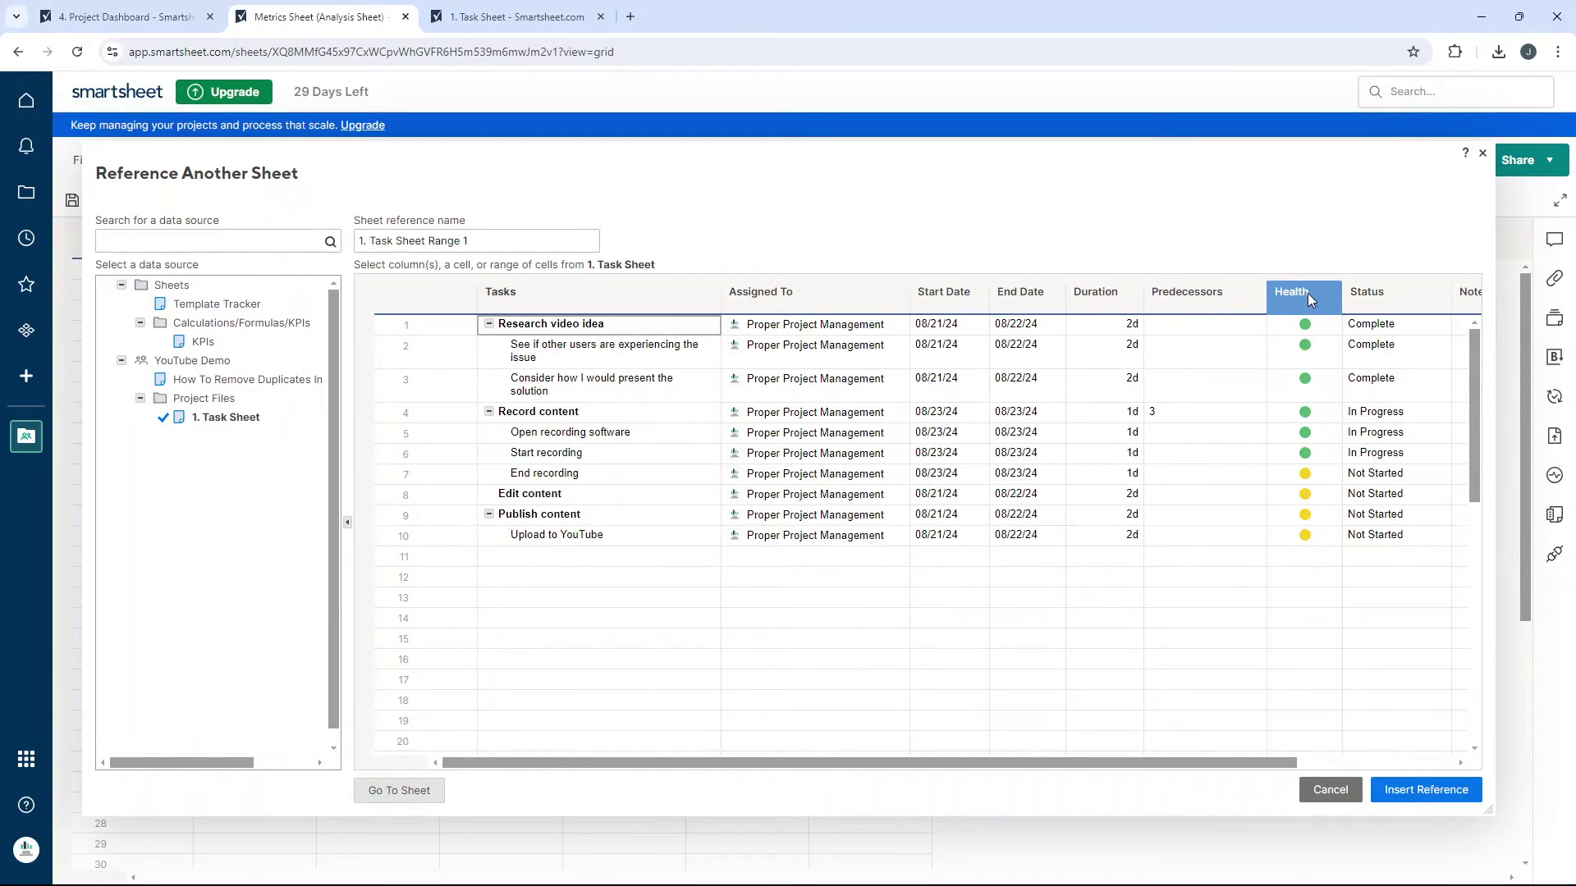
pyautogui.click(1301, 294)
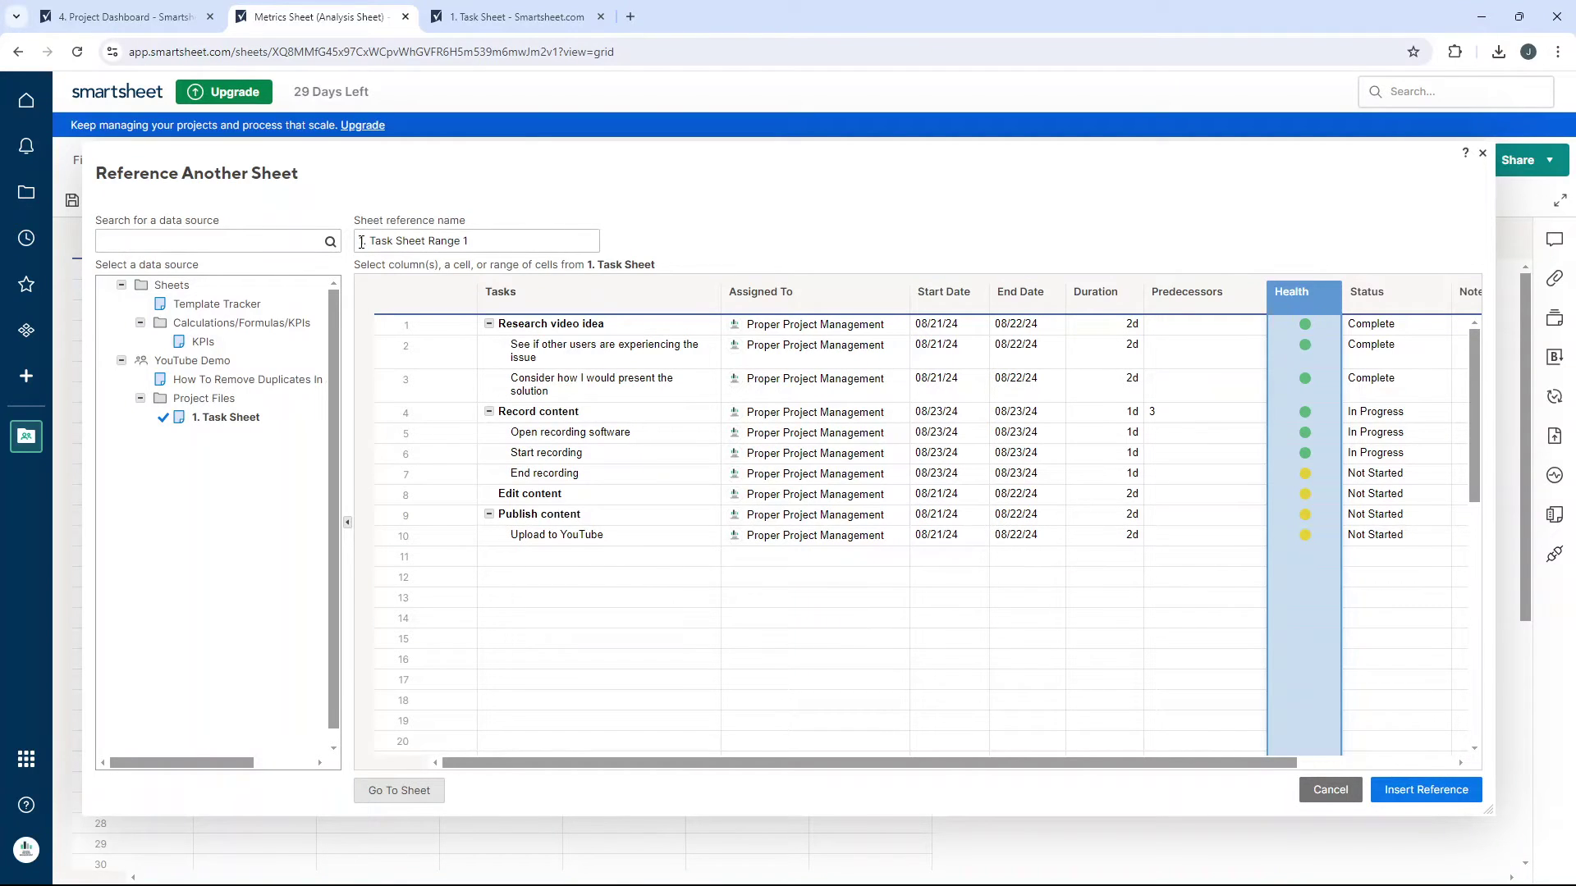
pyautogui.moveTo(358, 240); pyautogui.dragTo(514, 237)
pyautogui.write('Health')
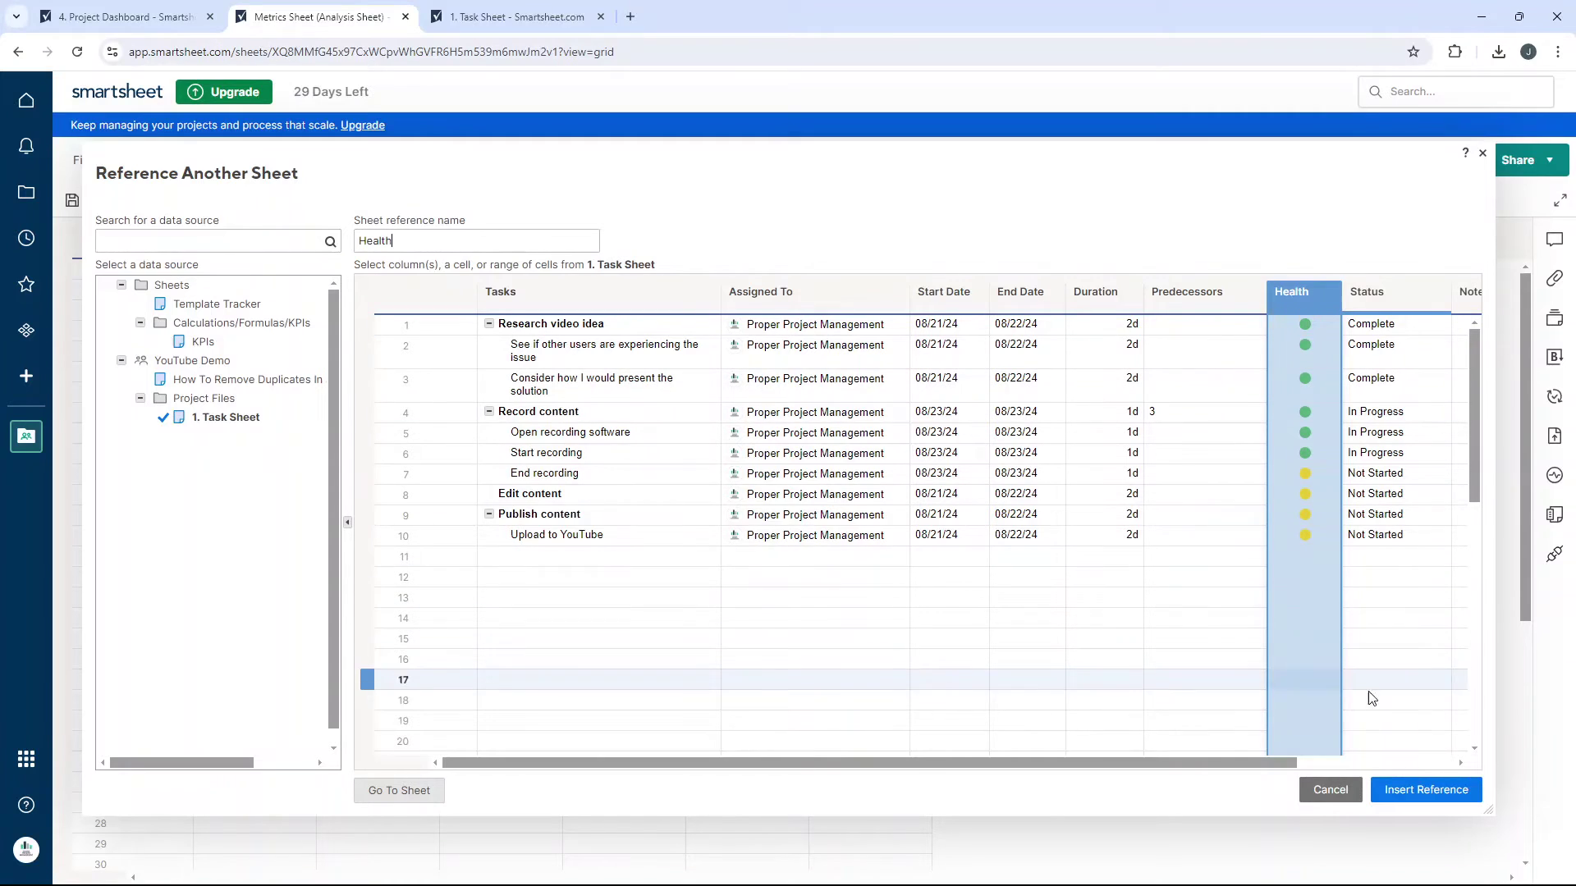
pyautogui.click(1411, 787)
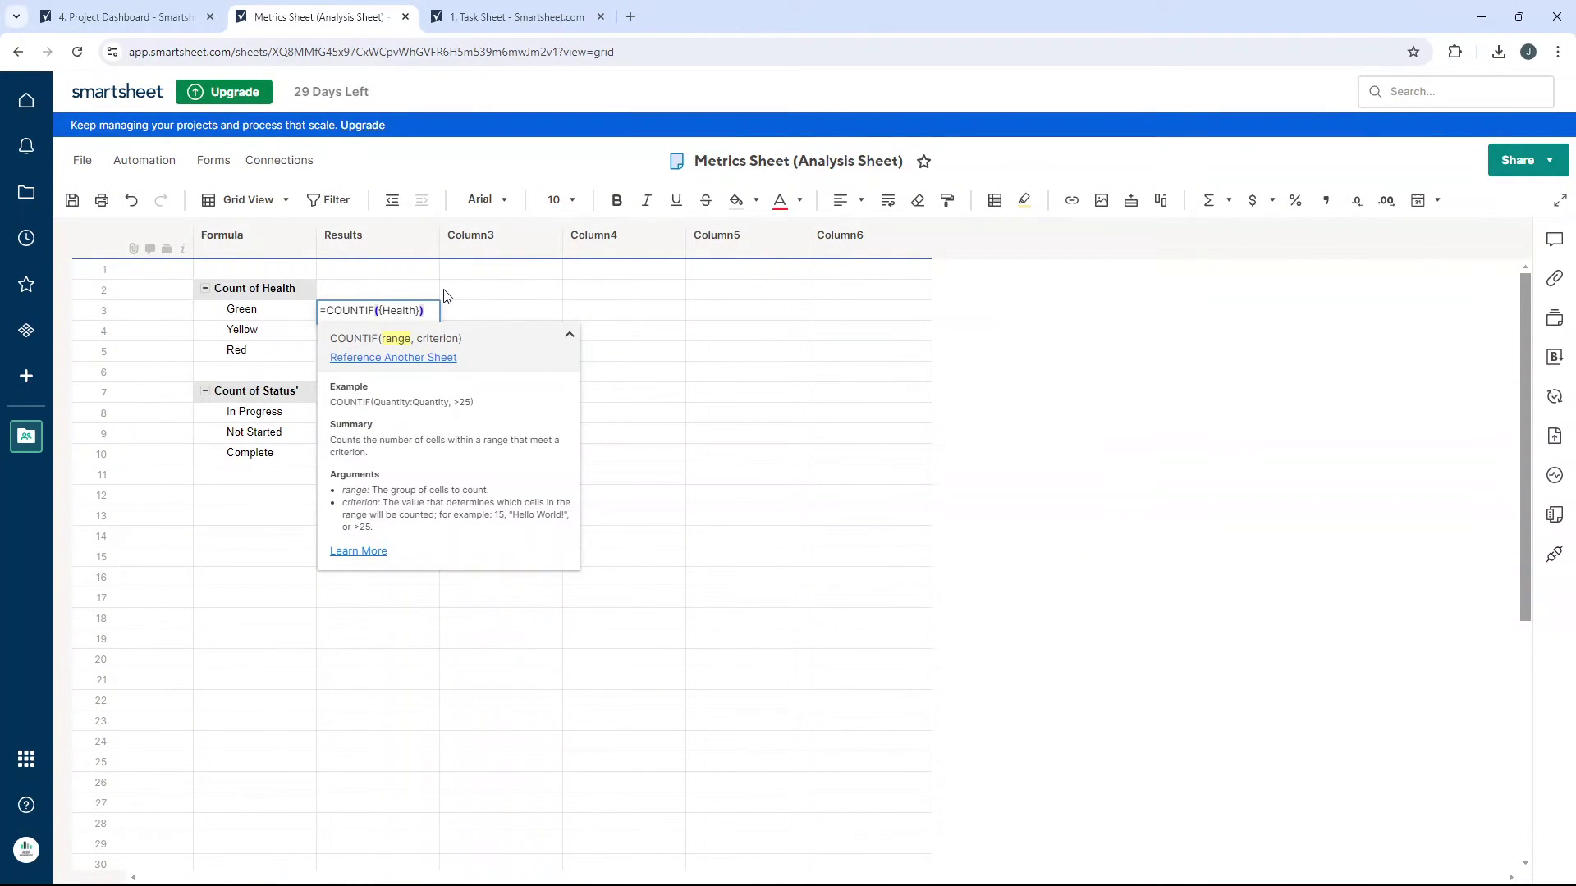
# Finish =COUNTIF({Health}, Formula@row) for Green and fill it down to Yellow and Red (6, 4, 0).
pyautogui.write(',')
pyautogui.click(279, 317)
pyautogui.press('Return')
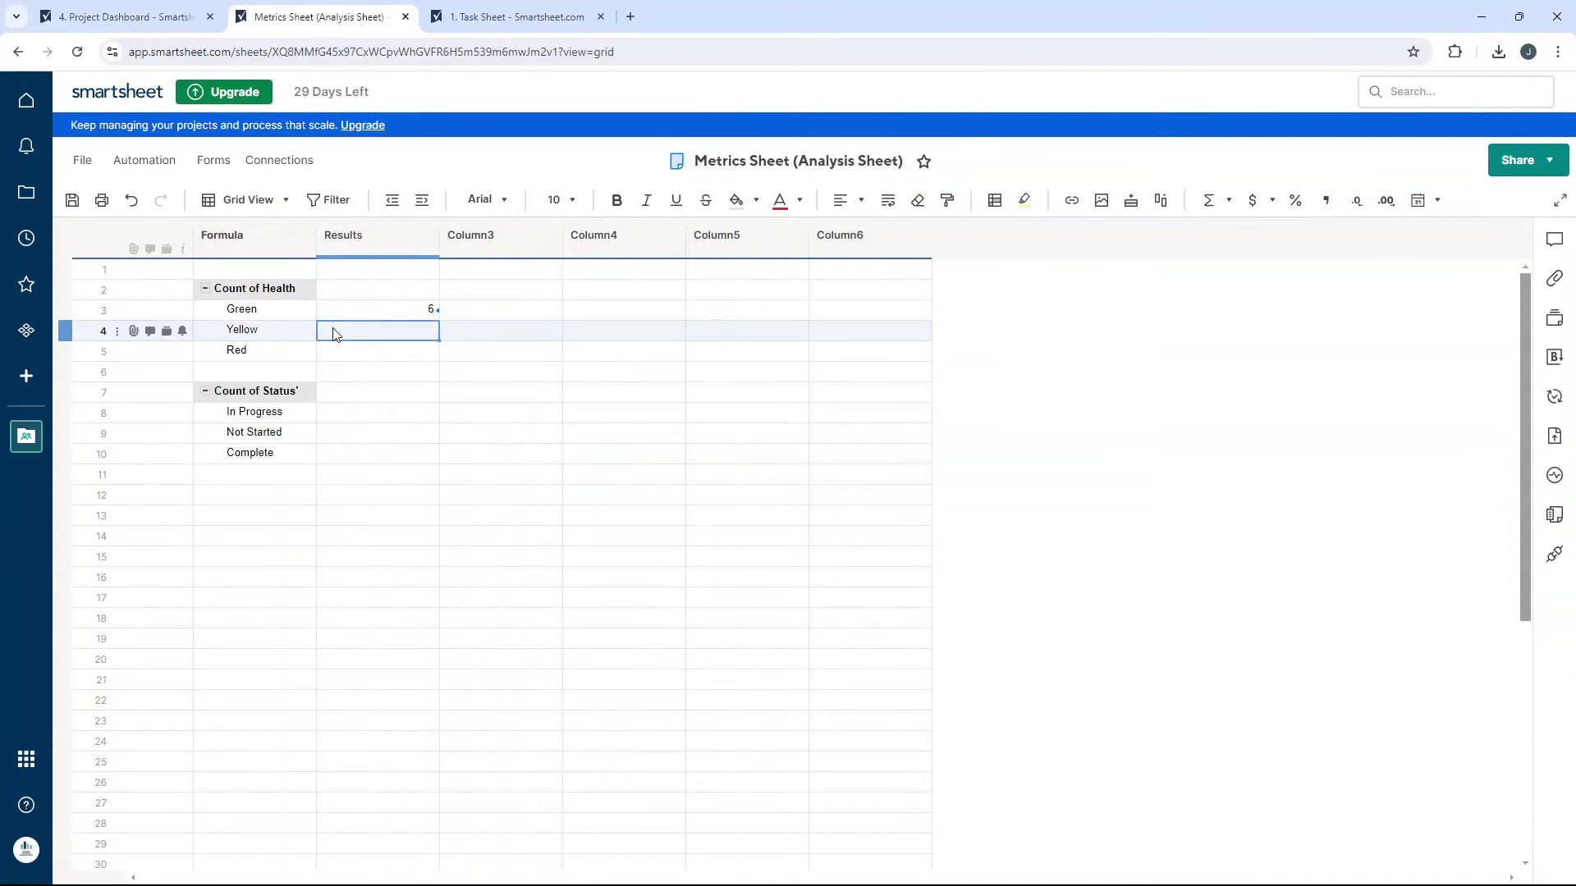
pyautogui.click(427, 310)
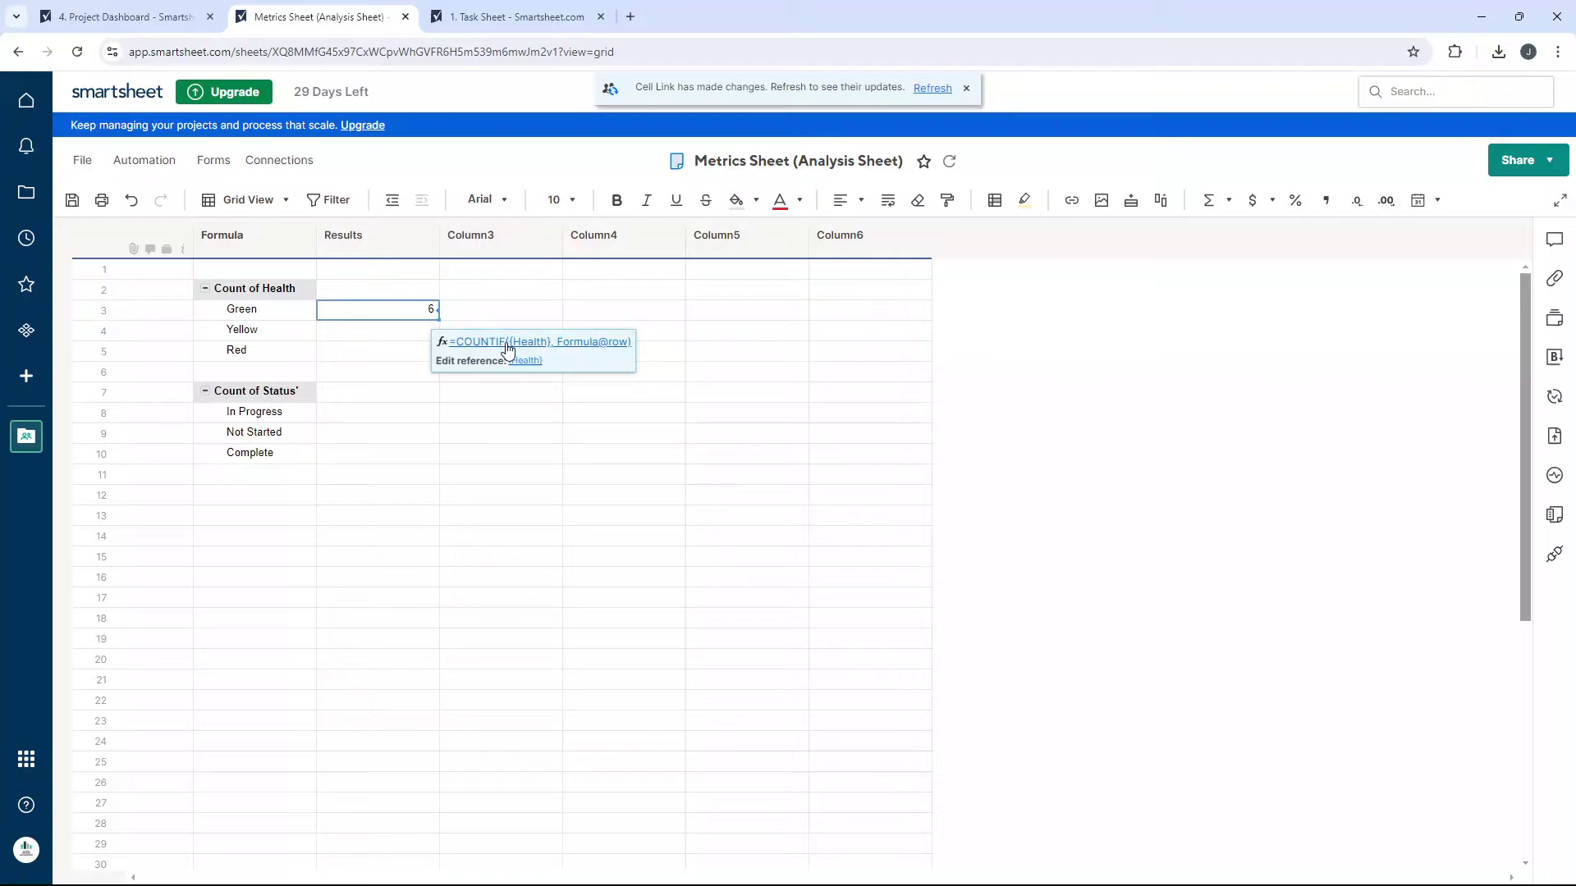
pyautogui.moveTo(437, 319); pyautogui.dragTo(443, 349)
pyautogui.click(426, 312)
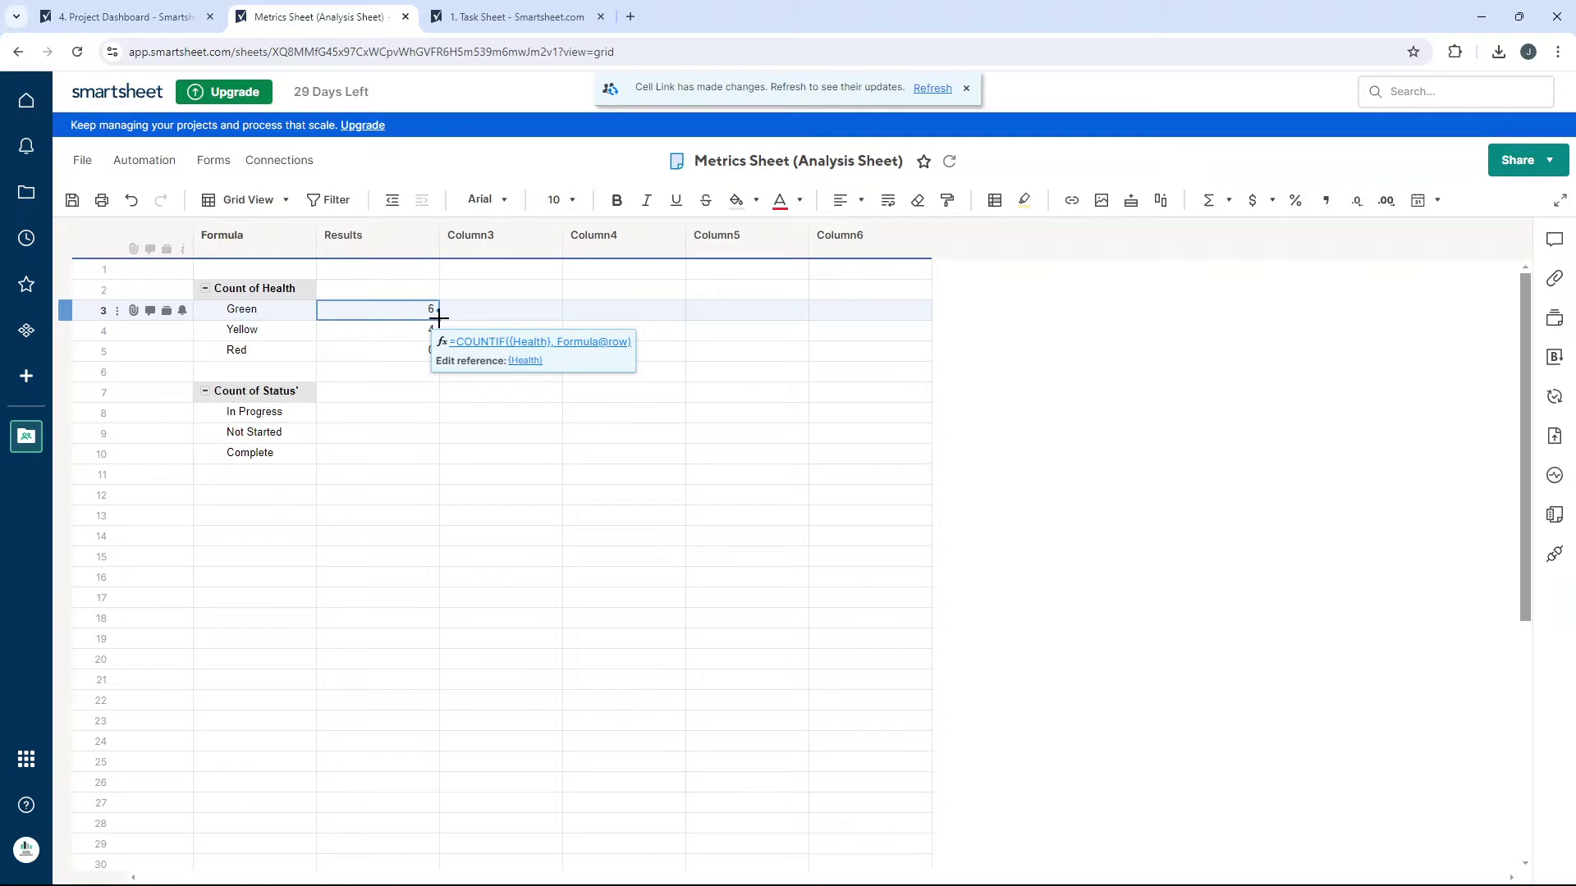
pyautogui.moveTo(439, 316); pyautogui.dragTo(443, 348)
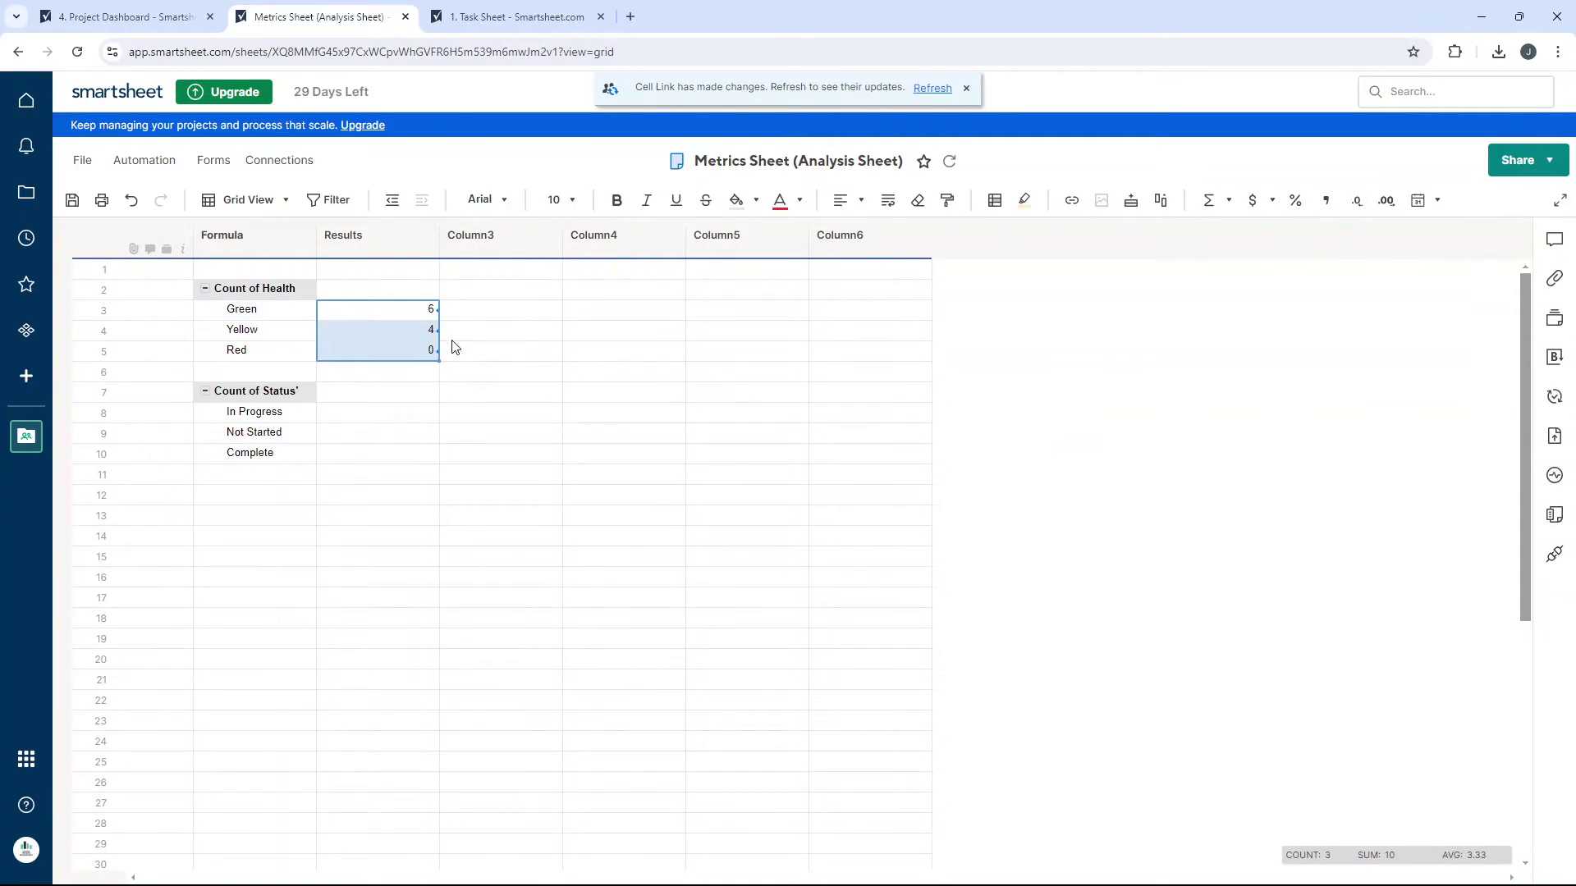
pyautogui.click(407, 336)
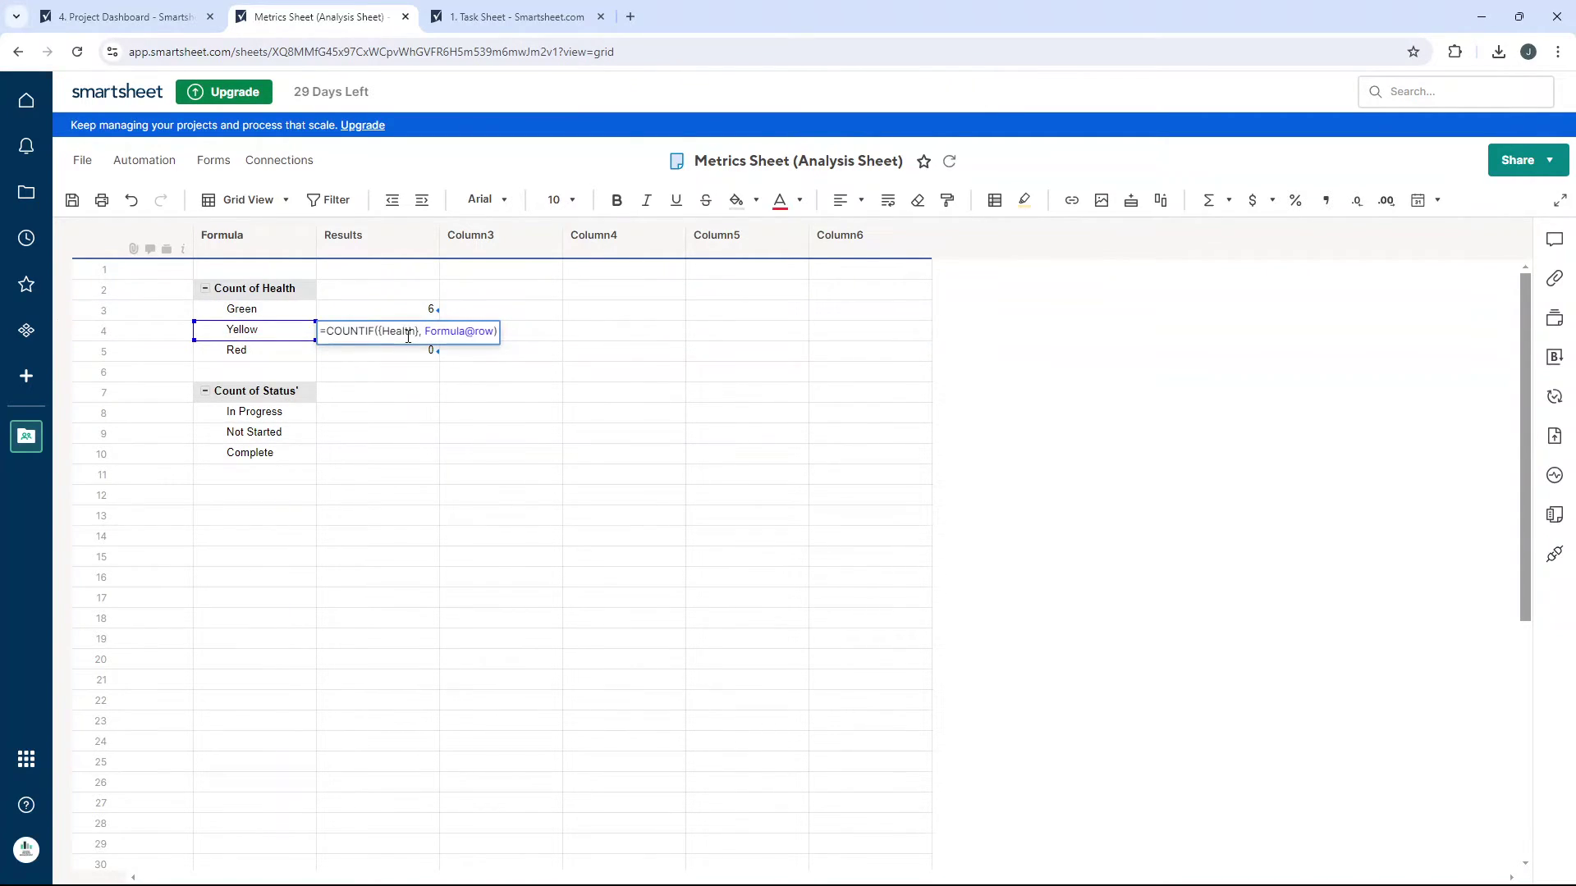
pyautogui.click(408, 348)
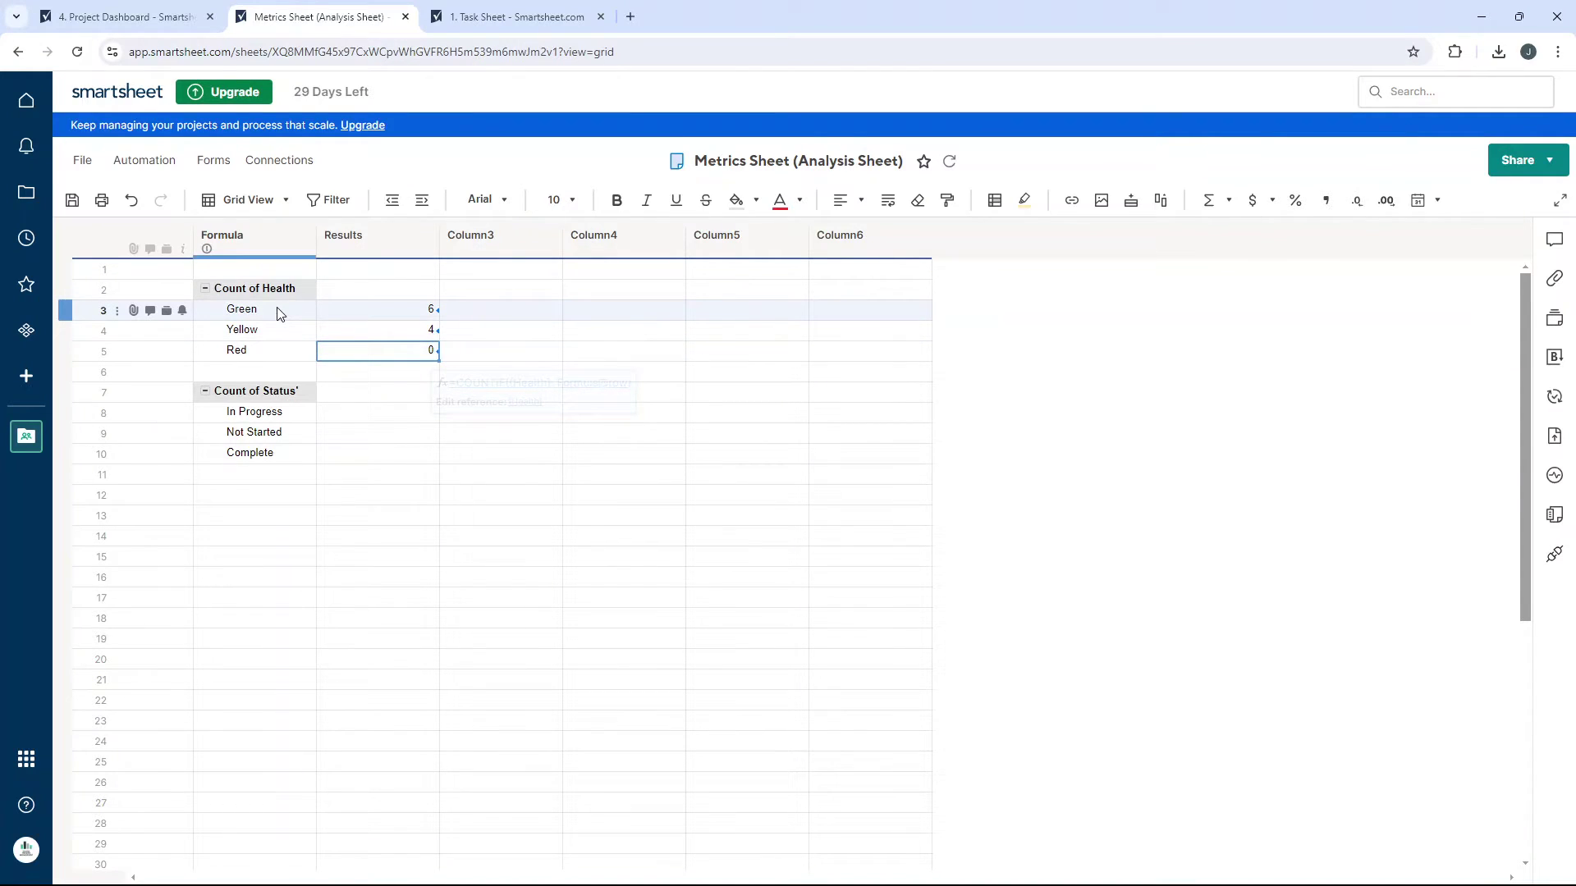
pyautogui.press('Down')
pyautogui.press('Down')
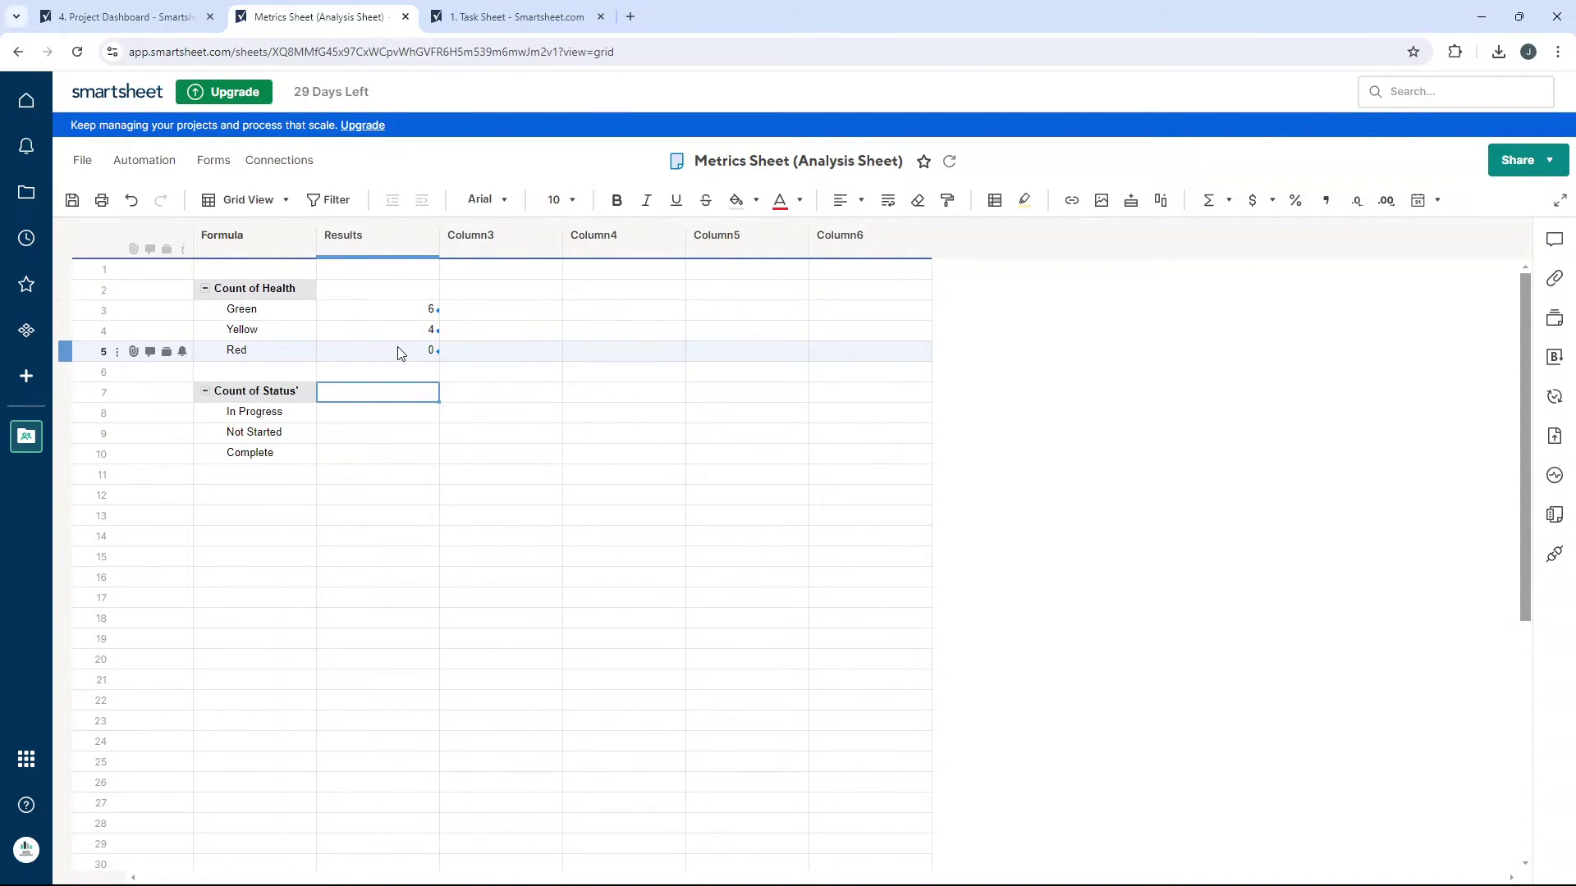
# Start a =COUNTIF( formula in the In Progress result, retyping it after a mistake.
pyautogui.click(367, 417)
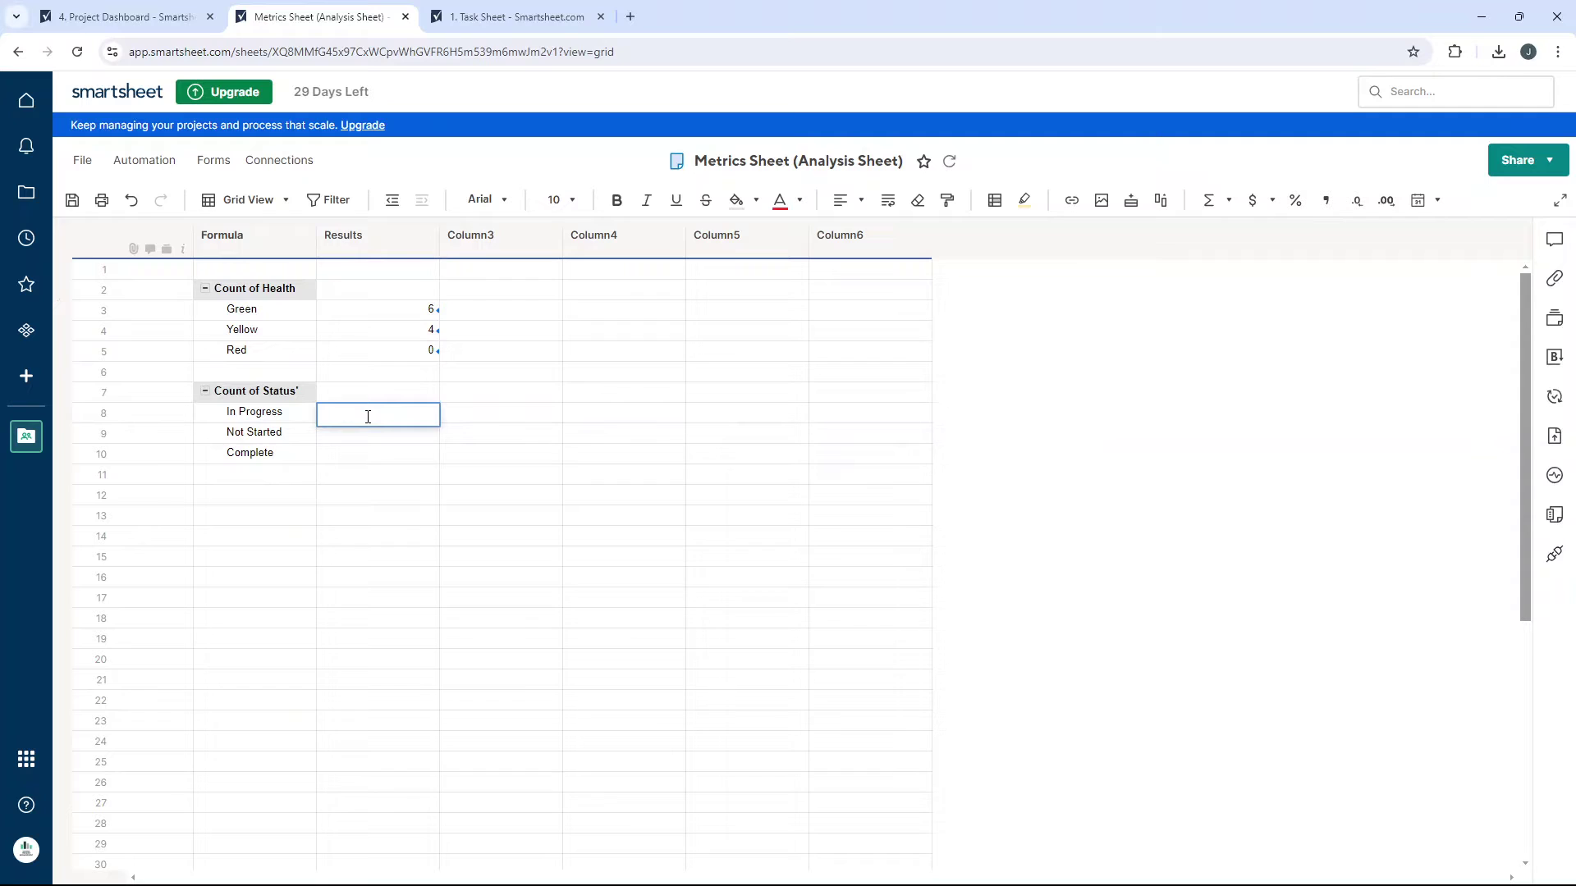
pyautogui.write('=countif(')
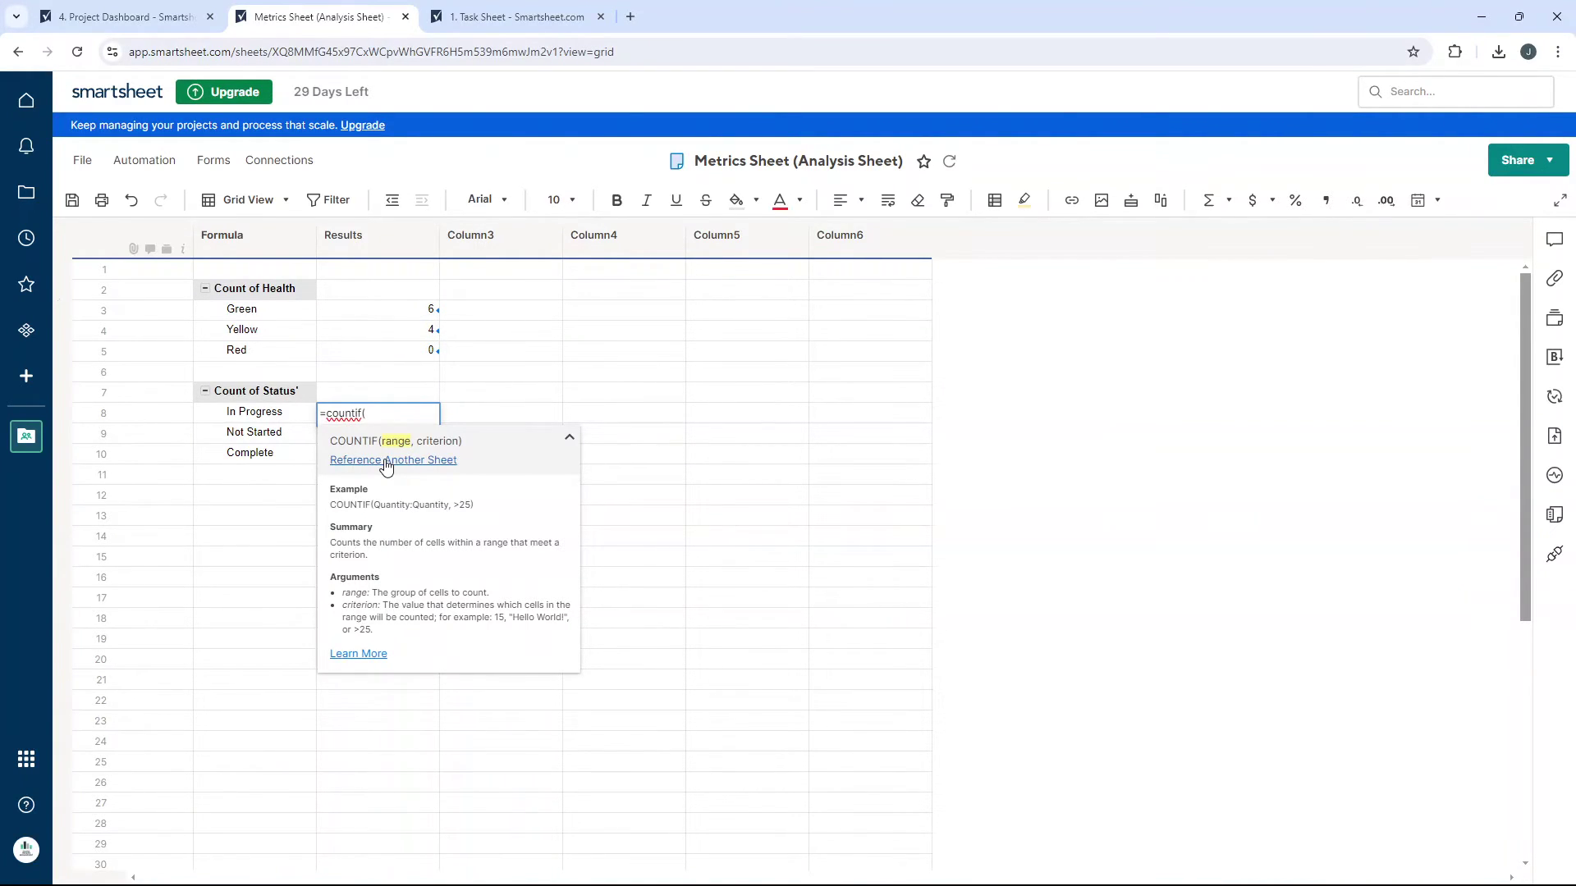
pyautogui.click(489, 394)
pyautogui.hotkey('ctrl', 'a')
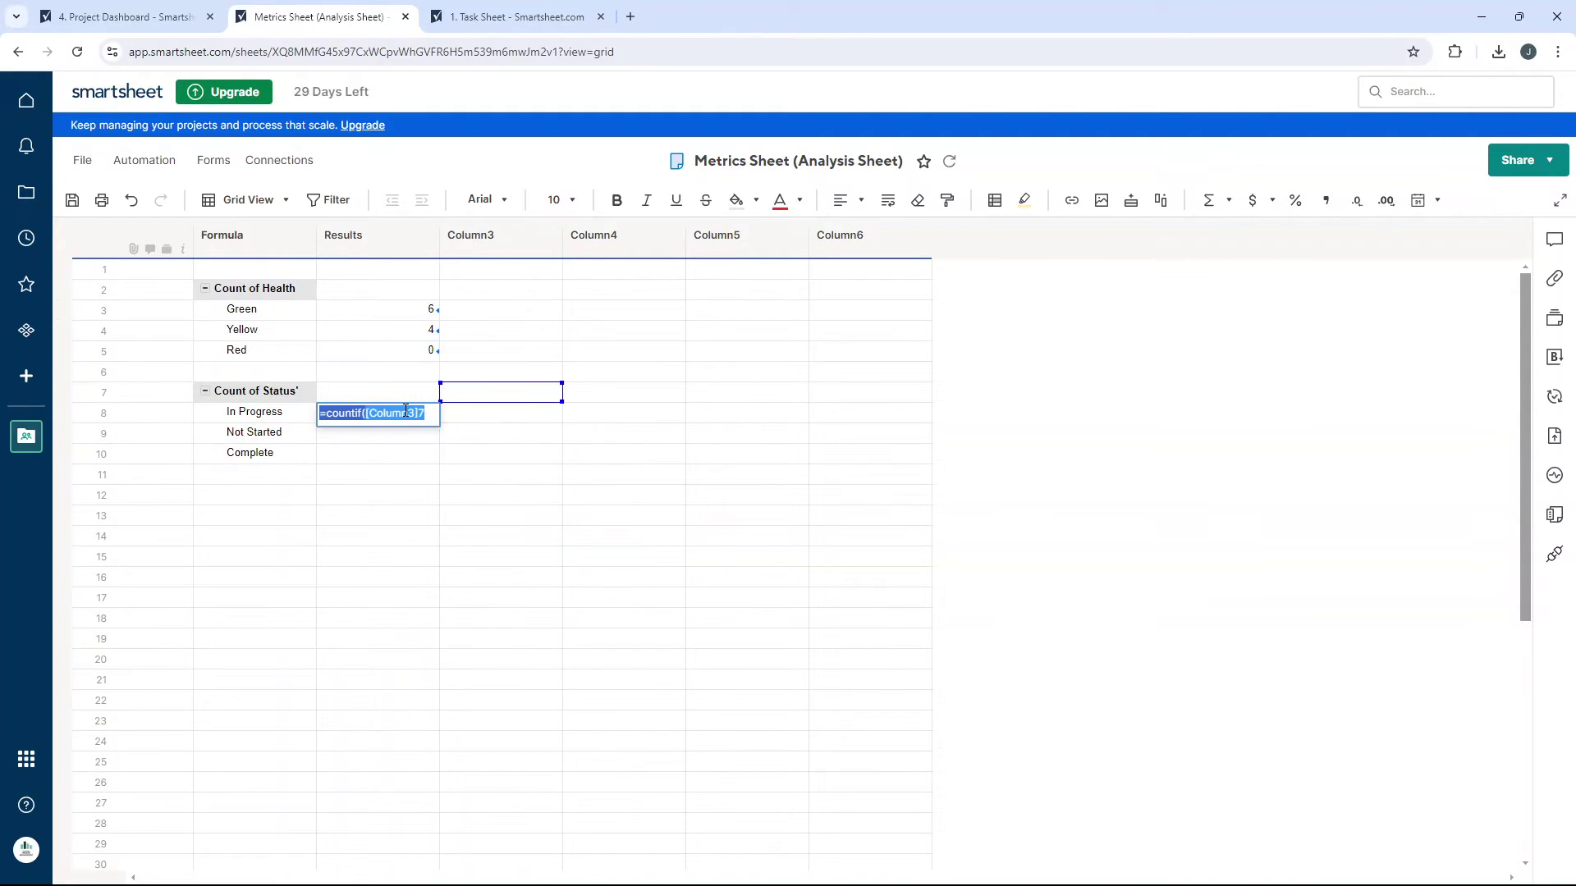
pyautogui.press('BackSpace')
pyautogui.write('=countif(')
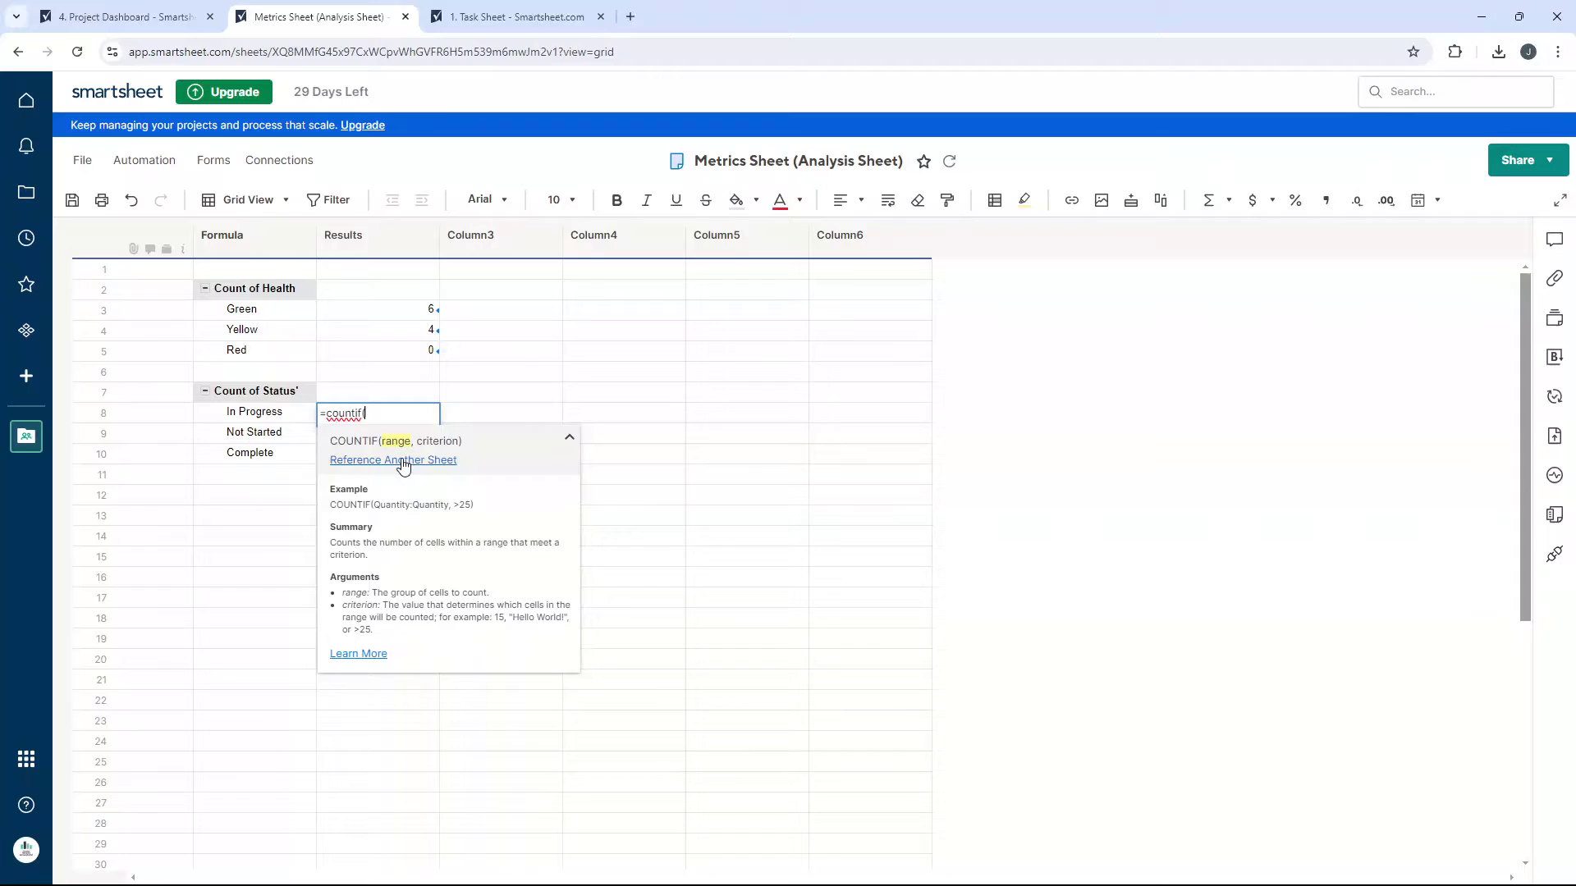
# Reference the Task Sheet Status column as Status and use In Progress as the criterion.
pyautogui.click(402, 459)
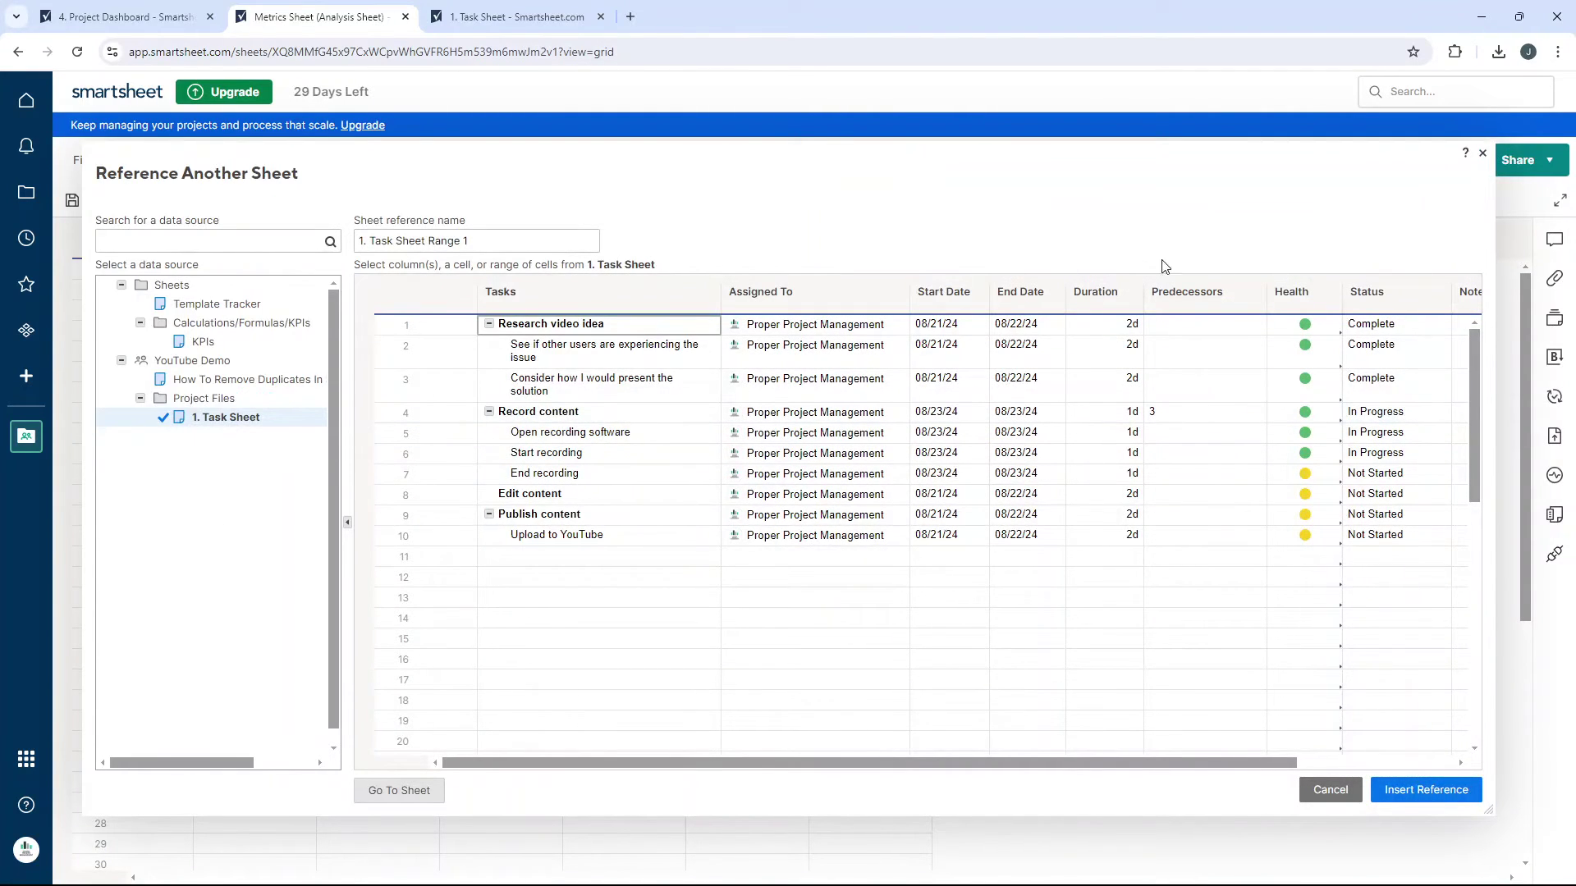
pyautogui.click(1392, 290)
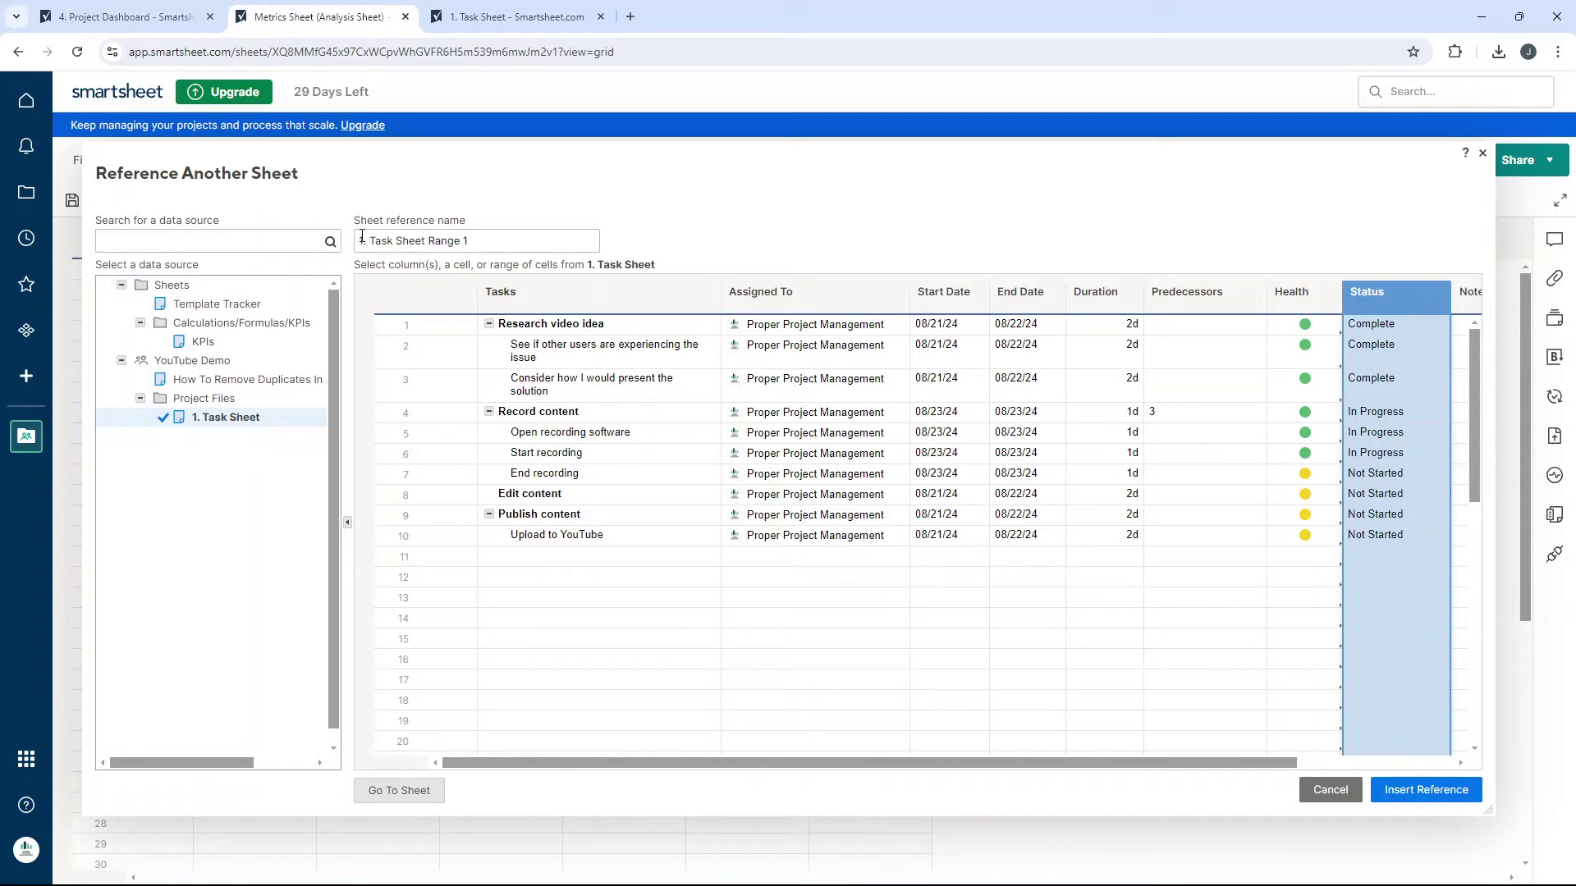
pyautogui.moveTo(362, 236); pyautogui.dragTo(496, 241)
pyautogui.write('Status')
pyautogui.click(1432, 789)
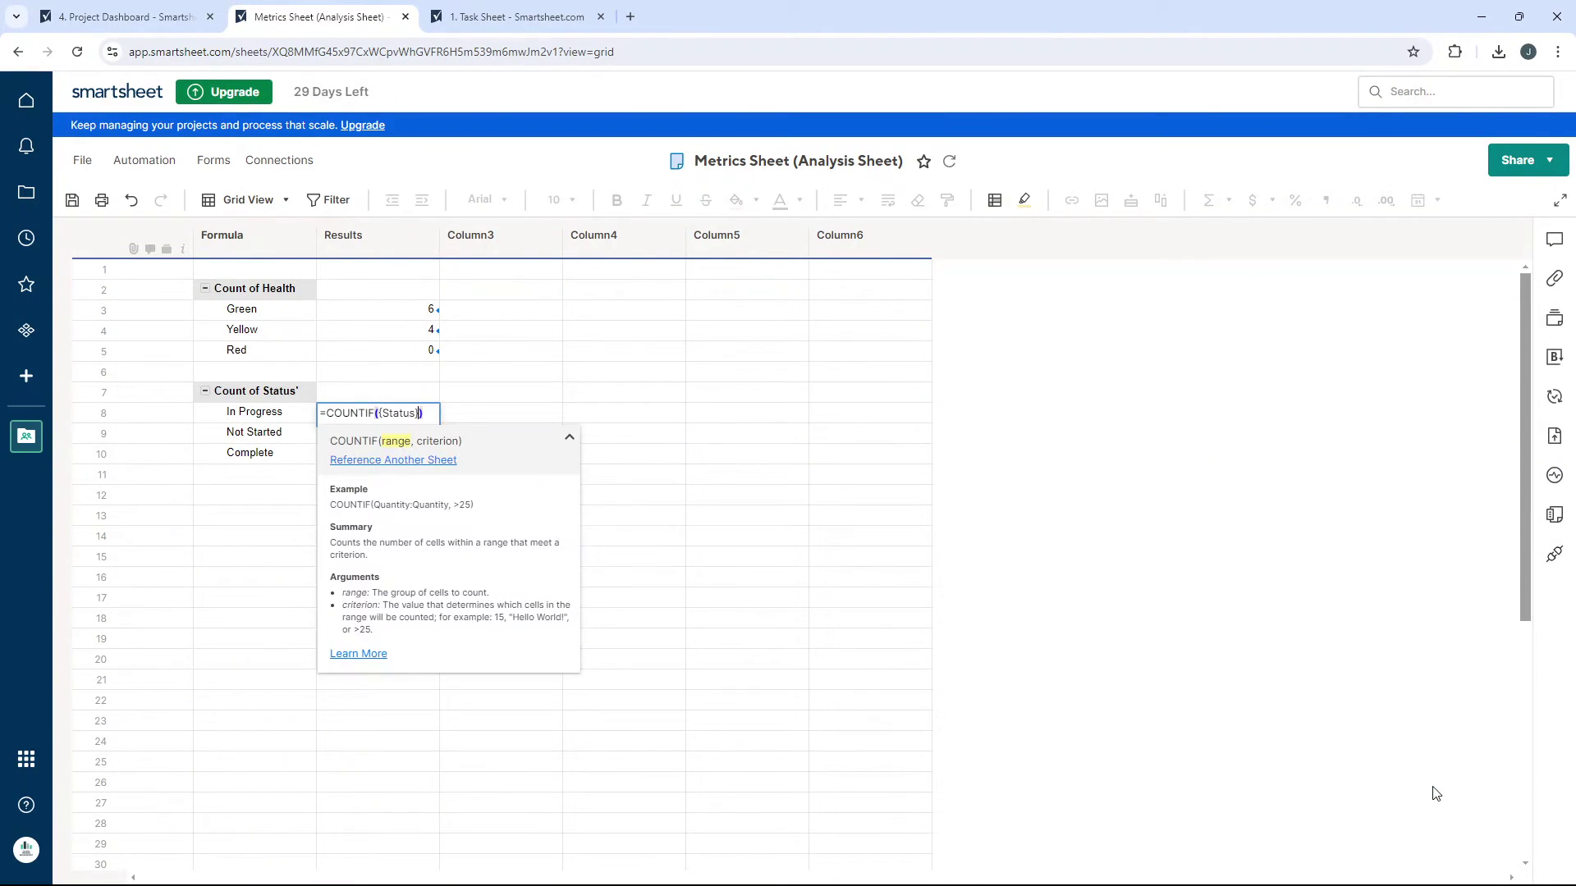
pyautogui.write(',')
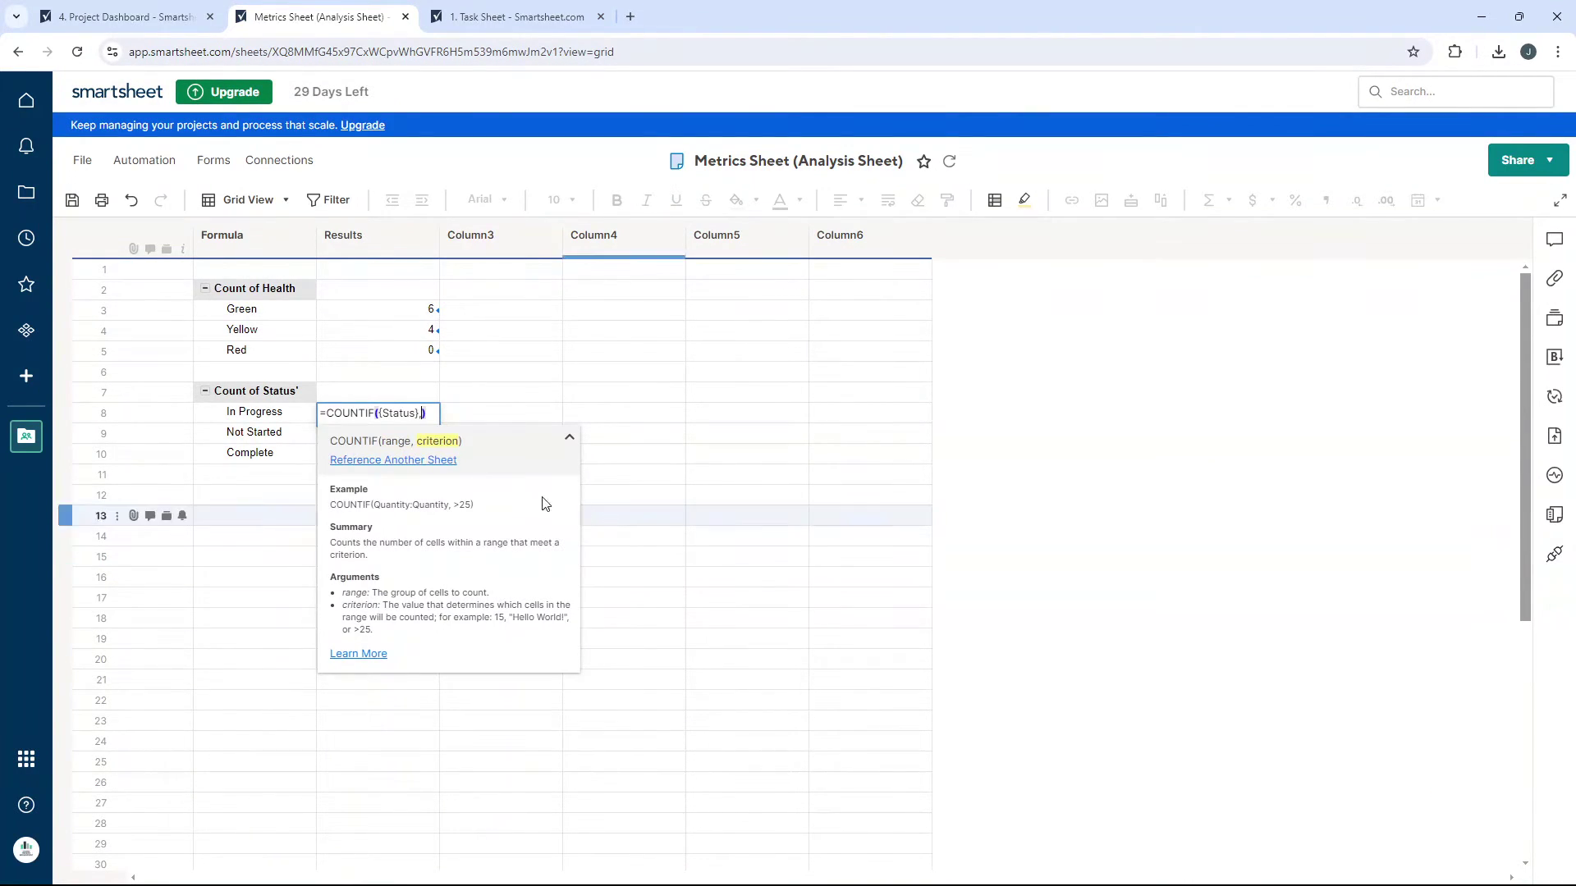
pyautogui.click(277, 419)
pyautogui.press('Return')
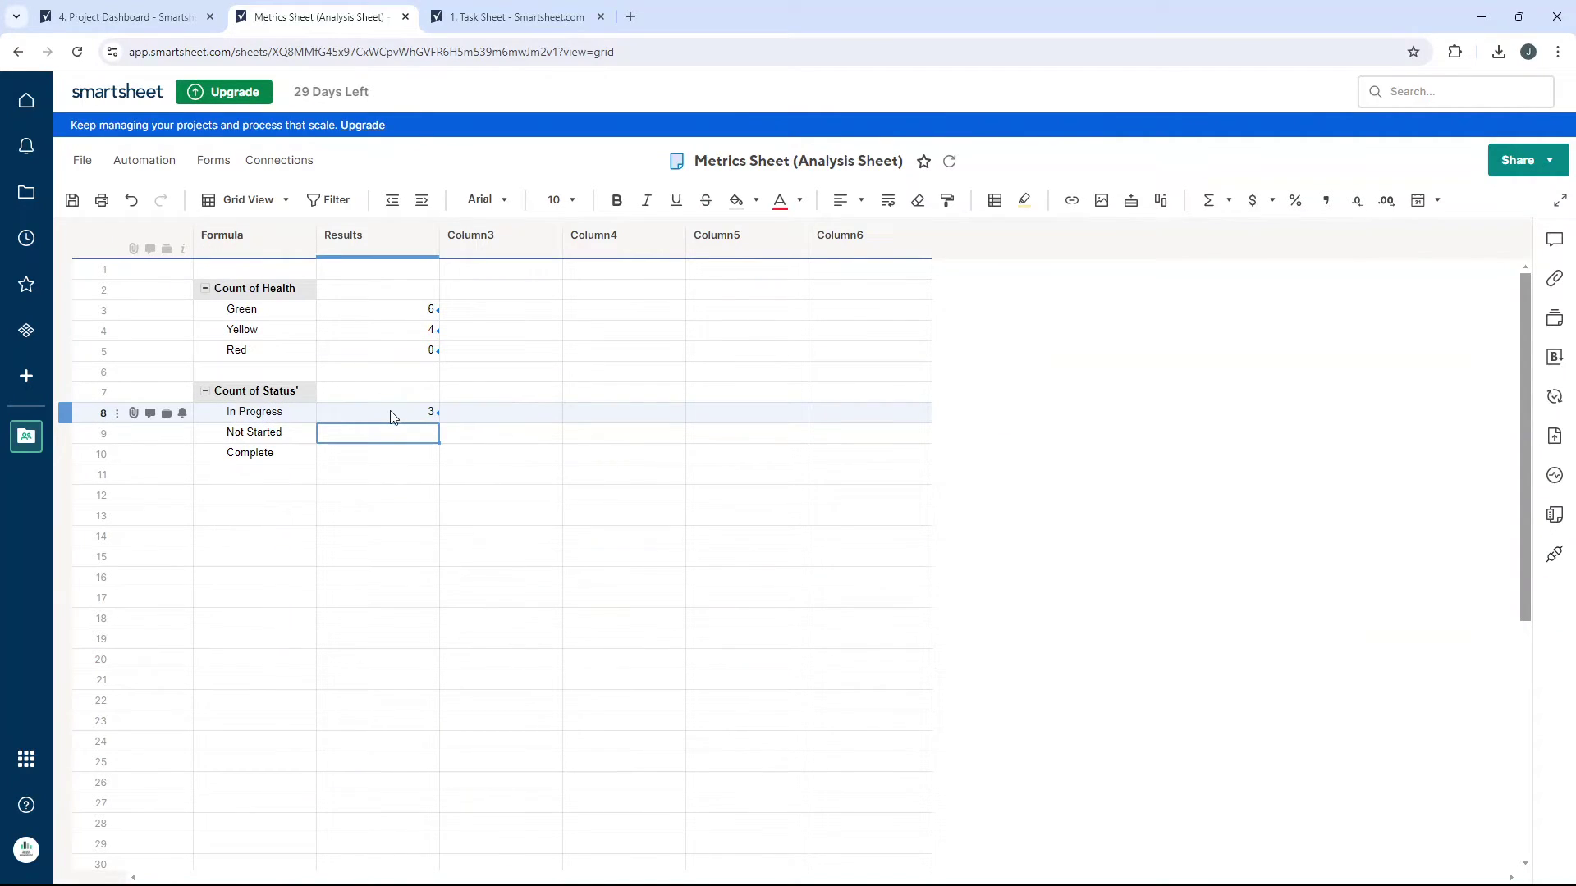
# Fill the status count down to Not Started and Complete (3, 4, 3) and save the sheet.
pyautogui.click(391, 414)
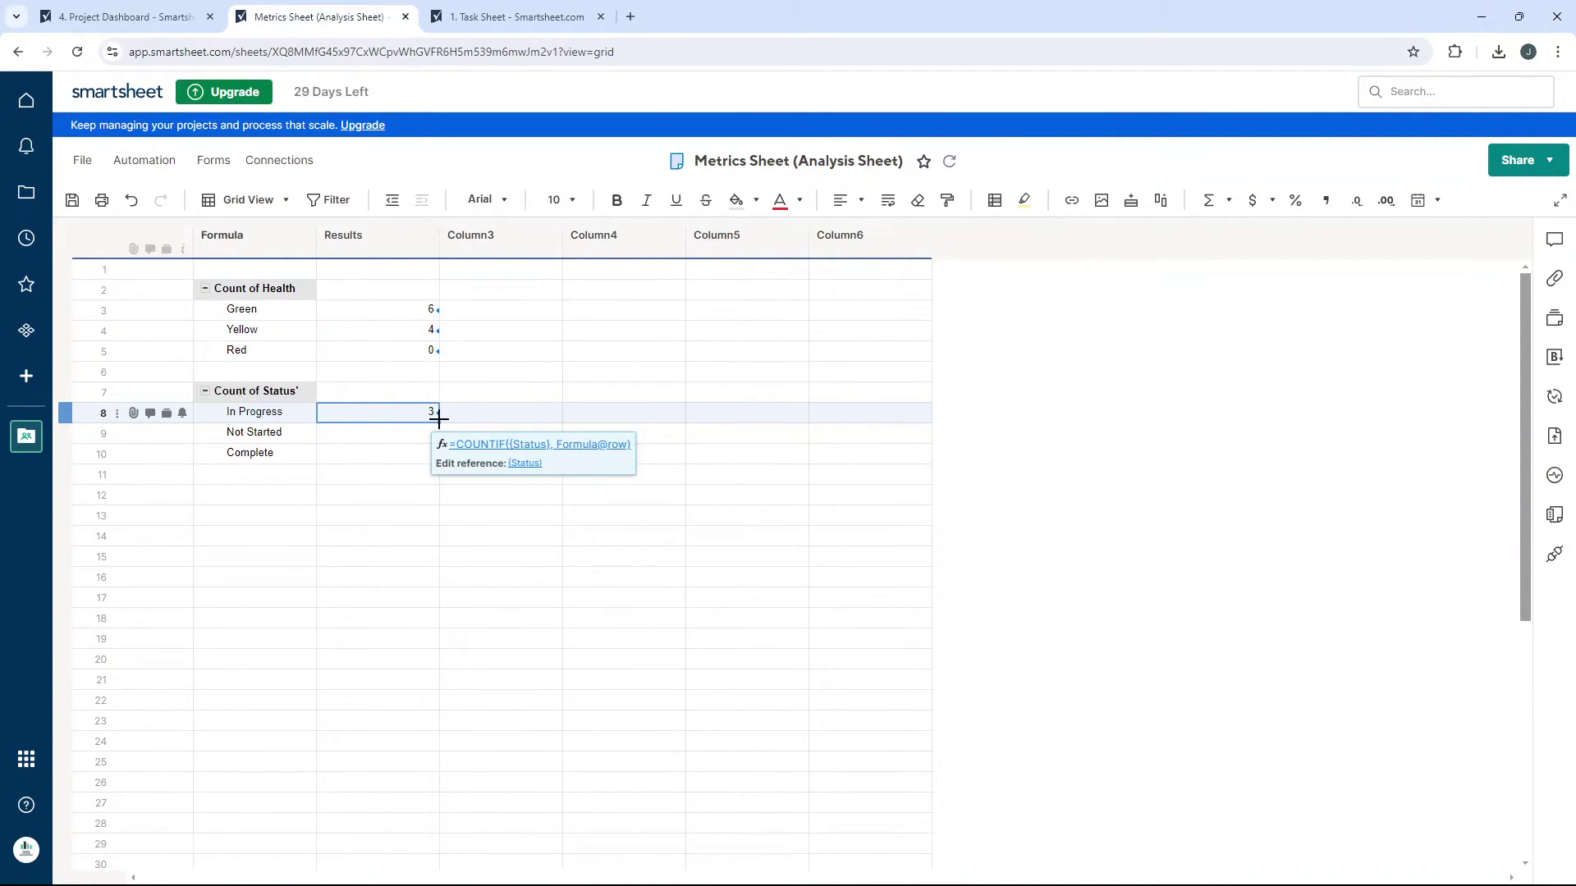
pyautogui.moveTo(438, 419); pyautogui.dragTo(438, 457)
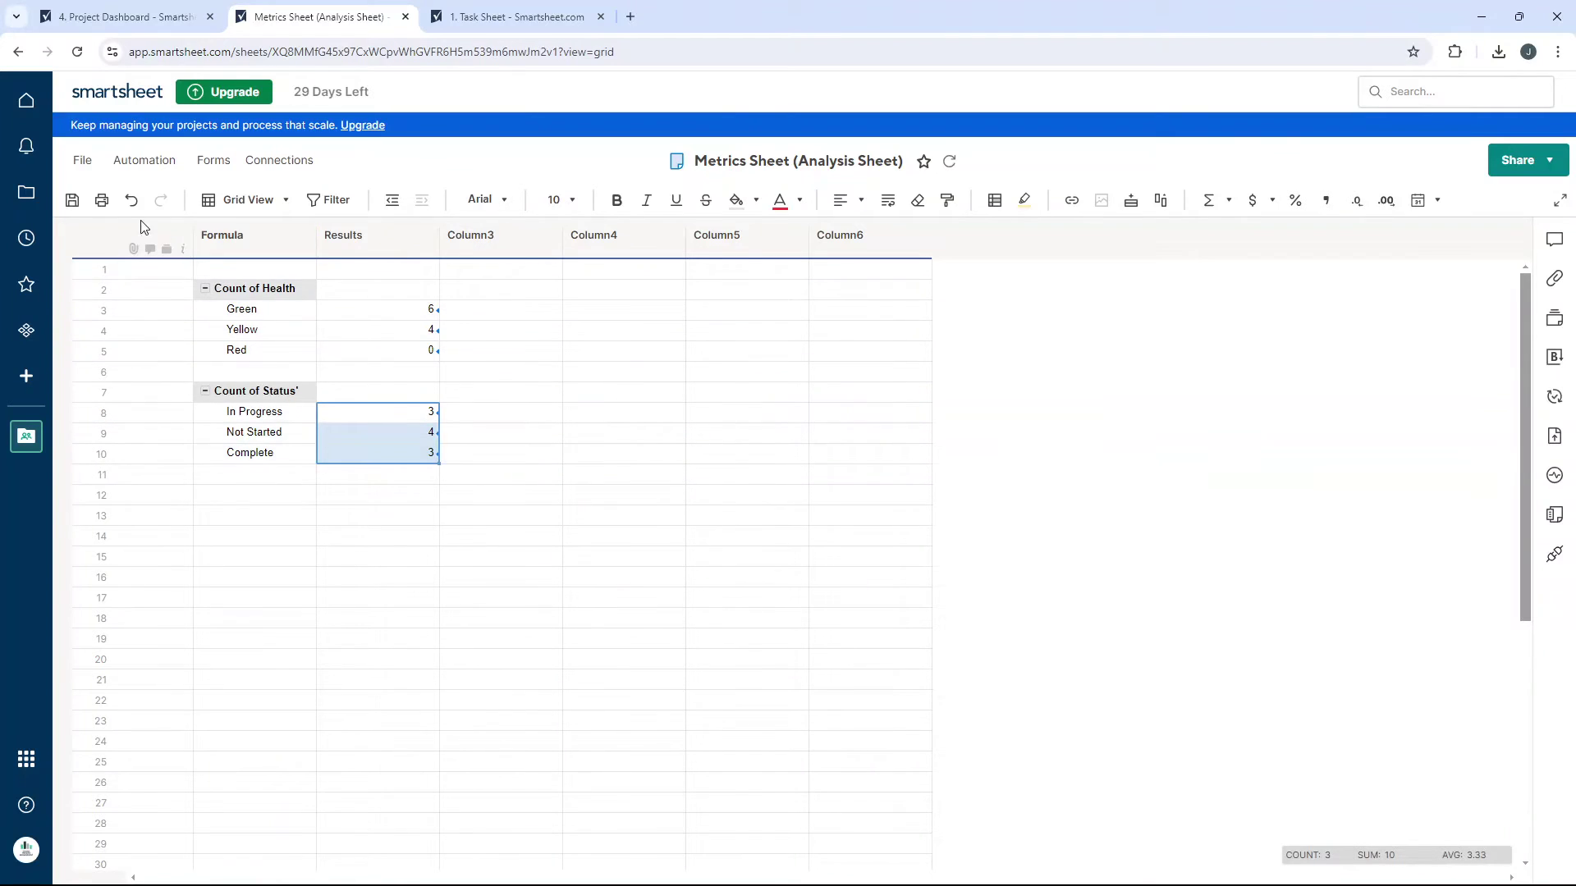
pyautogui.click(72, 200)
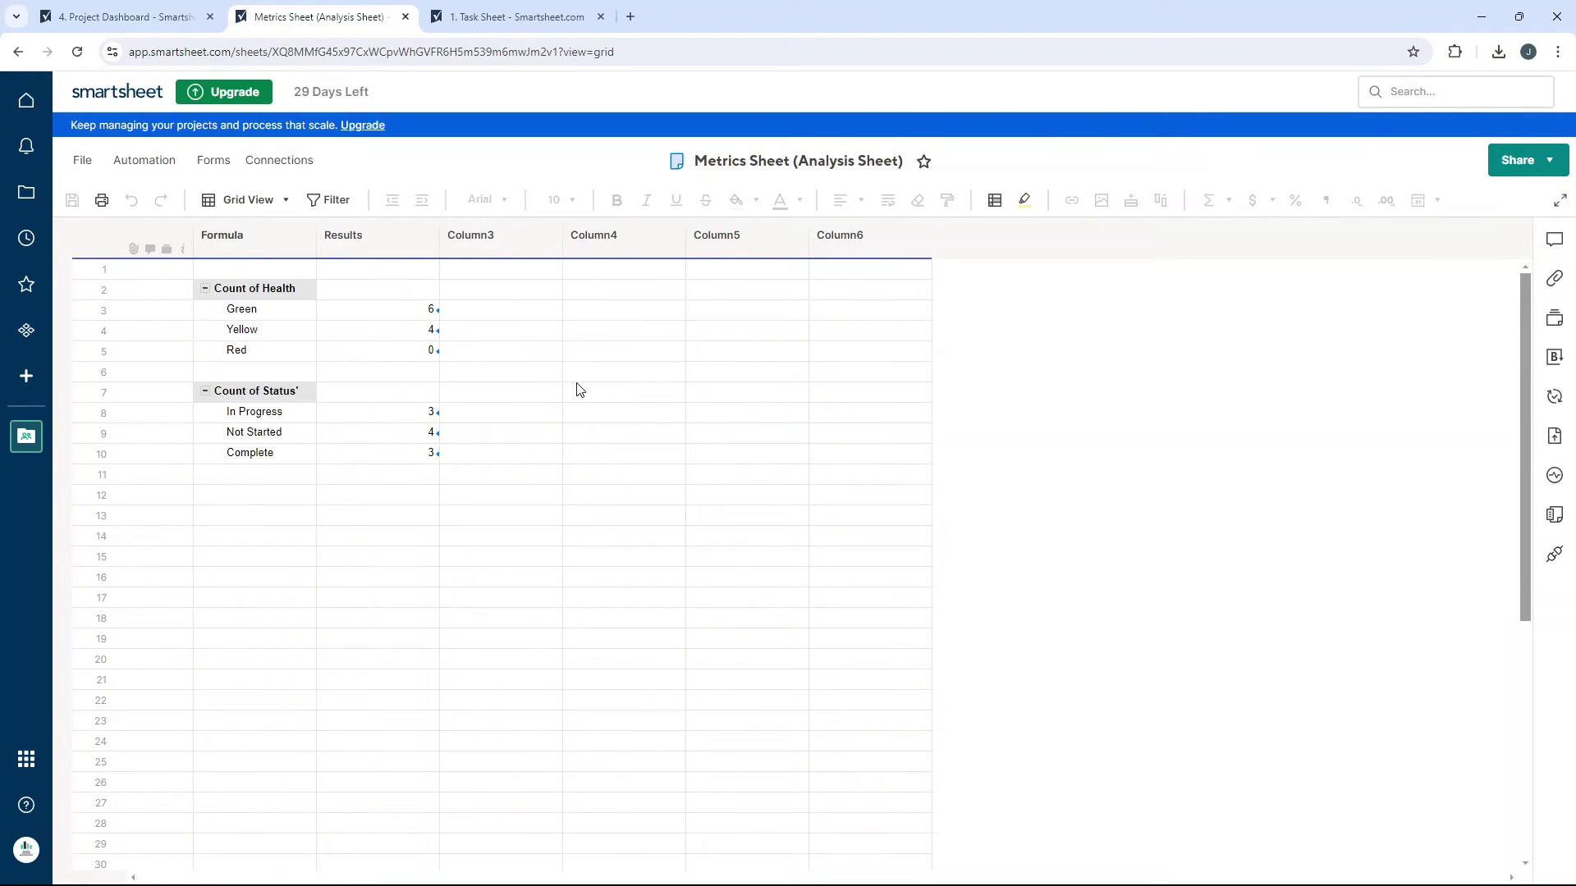
# Click through a few Metrics Sheet cells, then switch via the Task Sheet to the Project Dashboard.
pyautogui.click(581, 391)
pyautogui.click(264, 292)
pyautogui.click(308, 393)
pyautogui.click(526, 327)
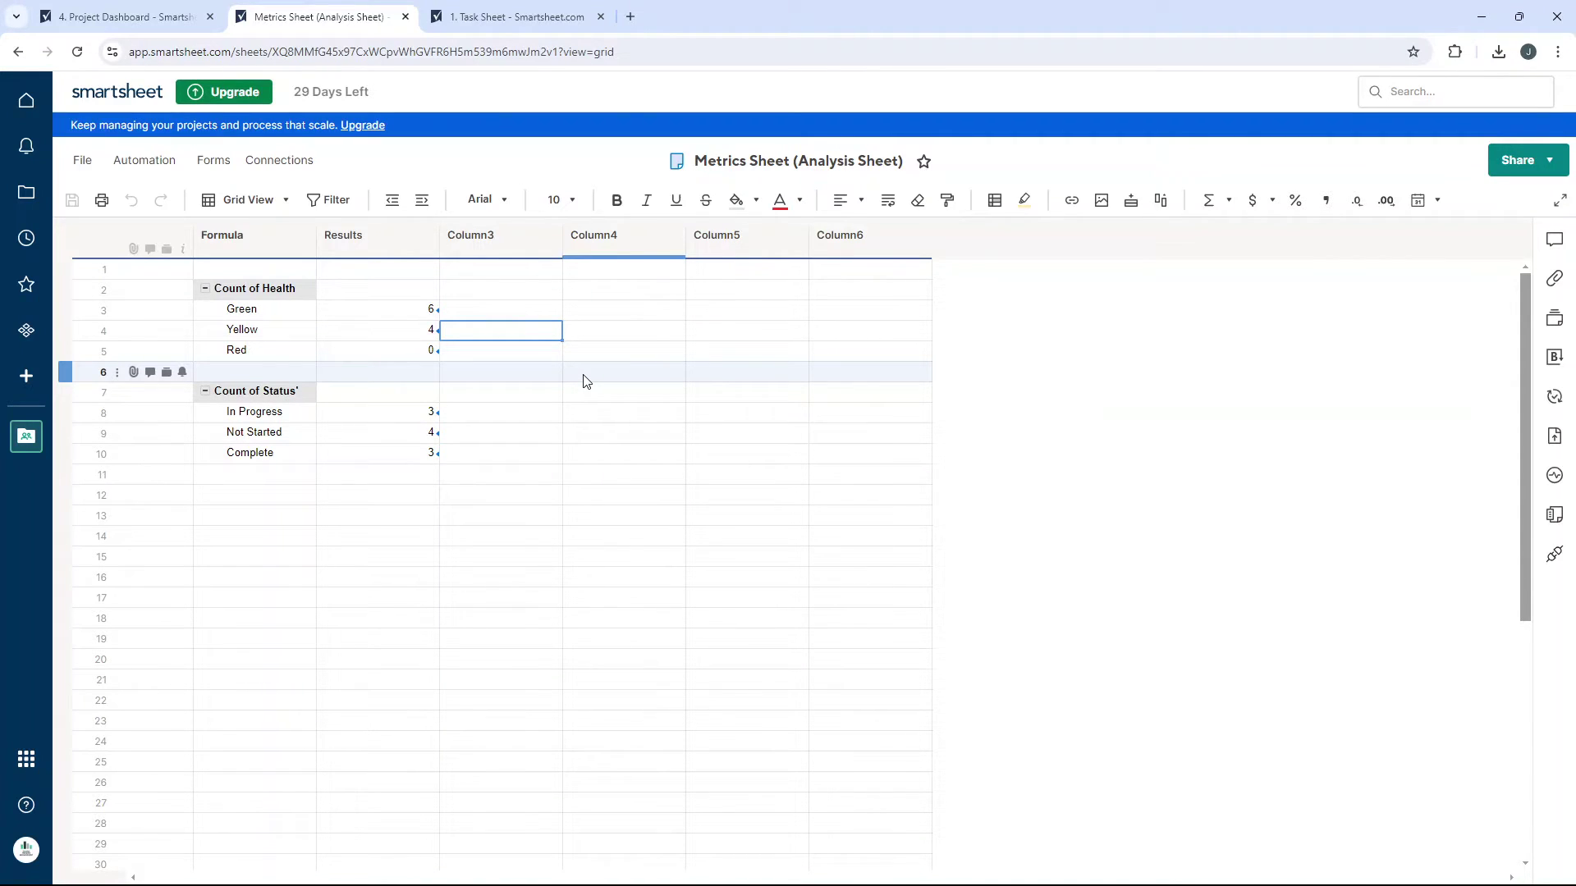
pyautogui.click(495, 17)
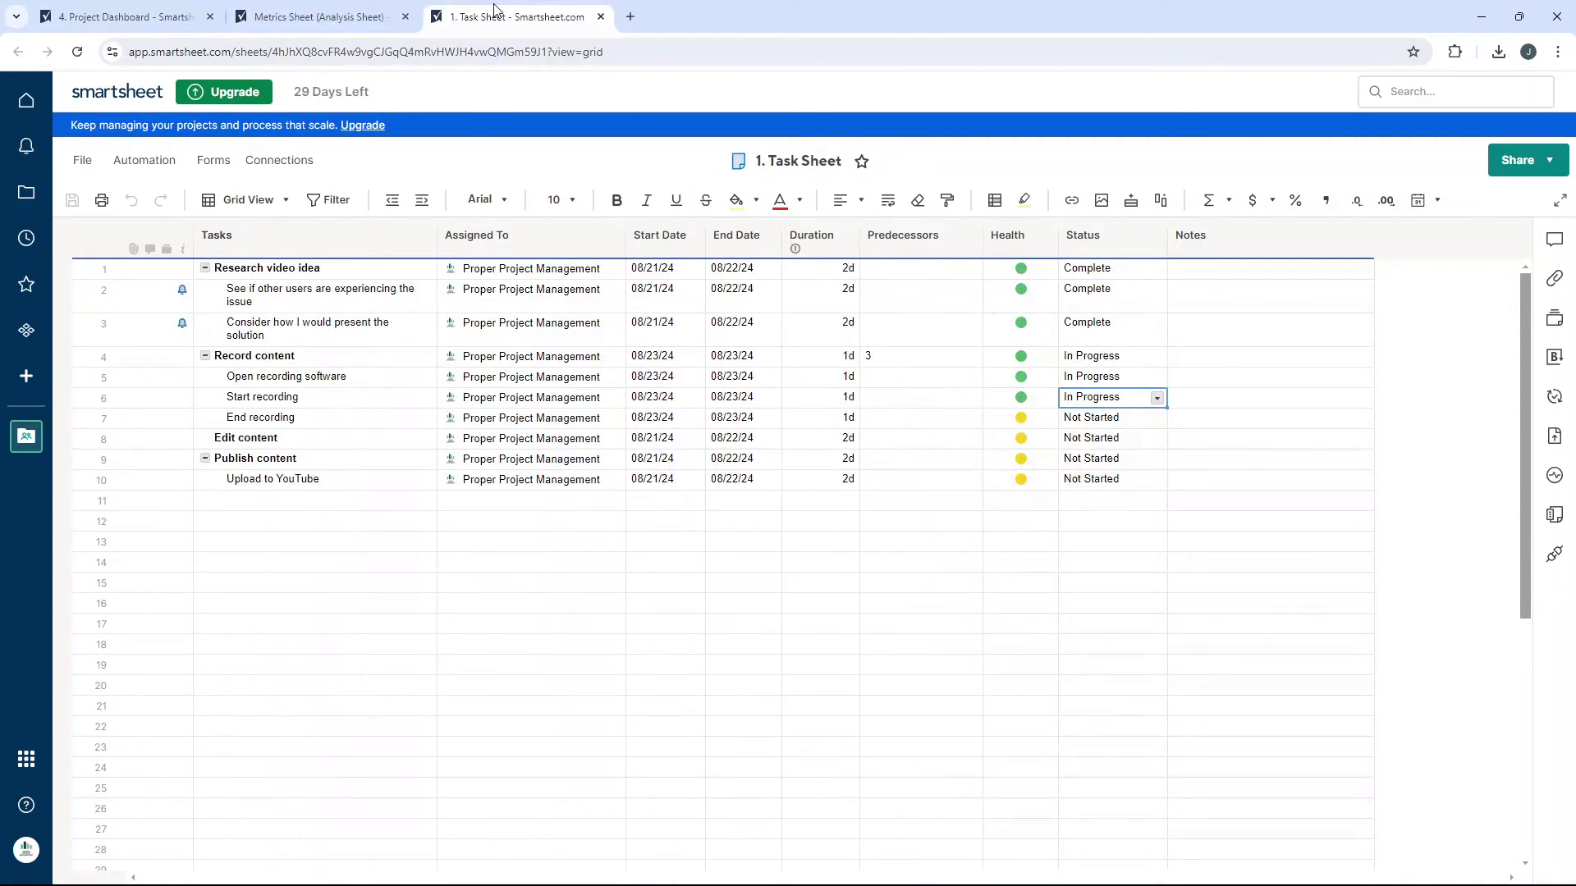
pyautogui.click(151, 12)
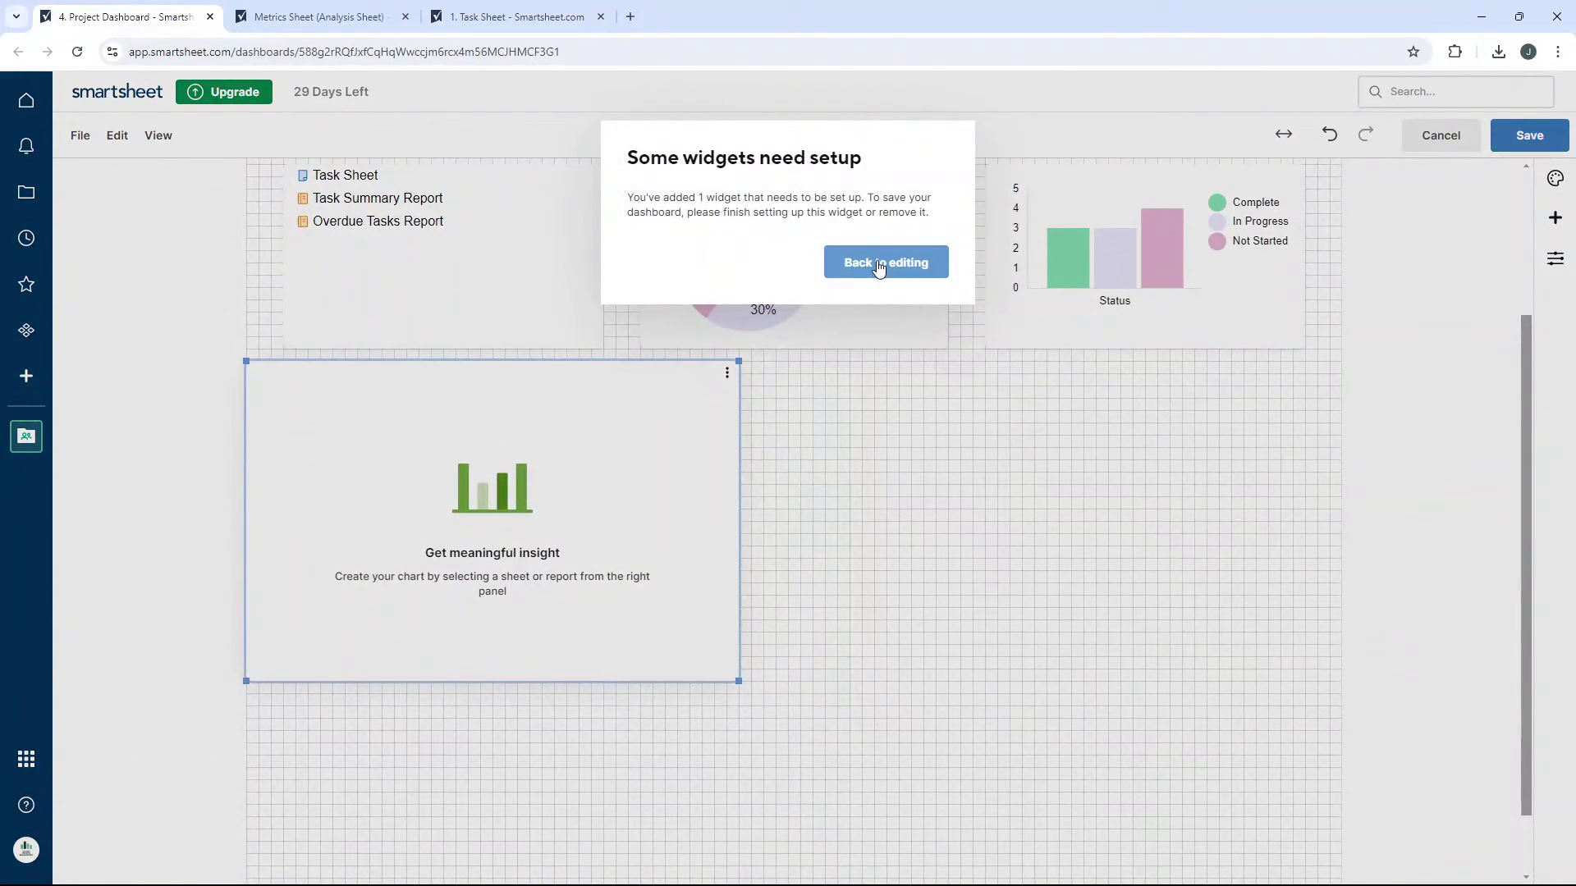
# Dismiss the setup warning, delete the empty chart widget, and reload the dashboard.
pyautogui.click(862, 262)
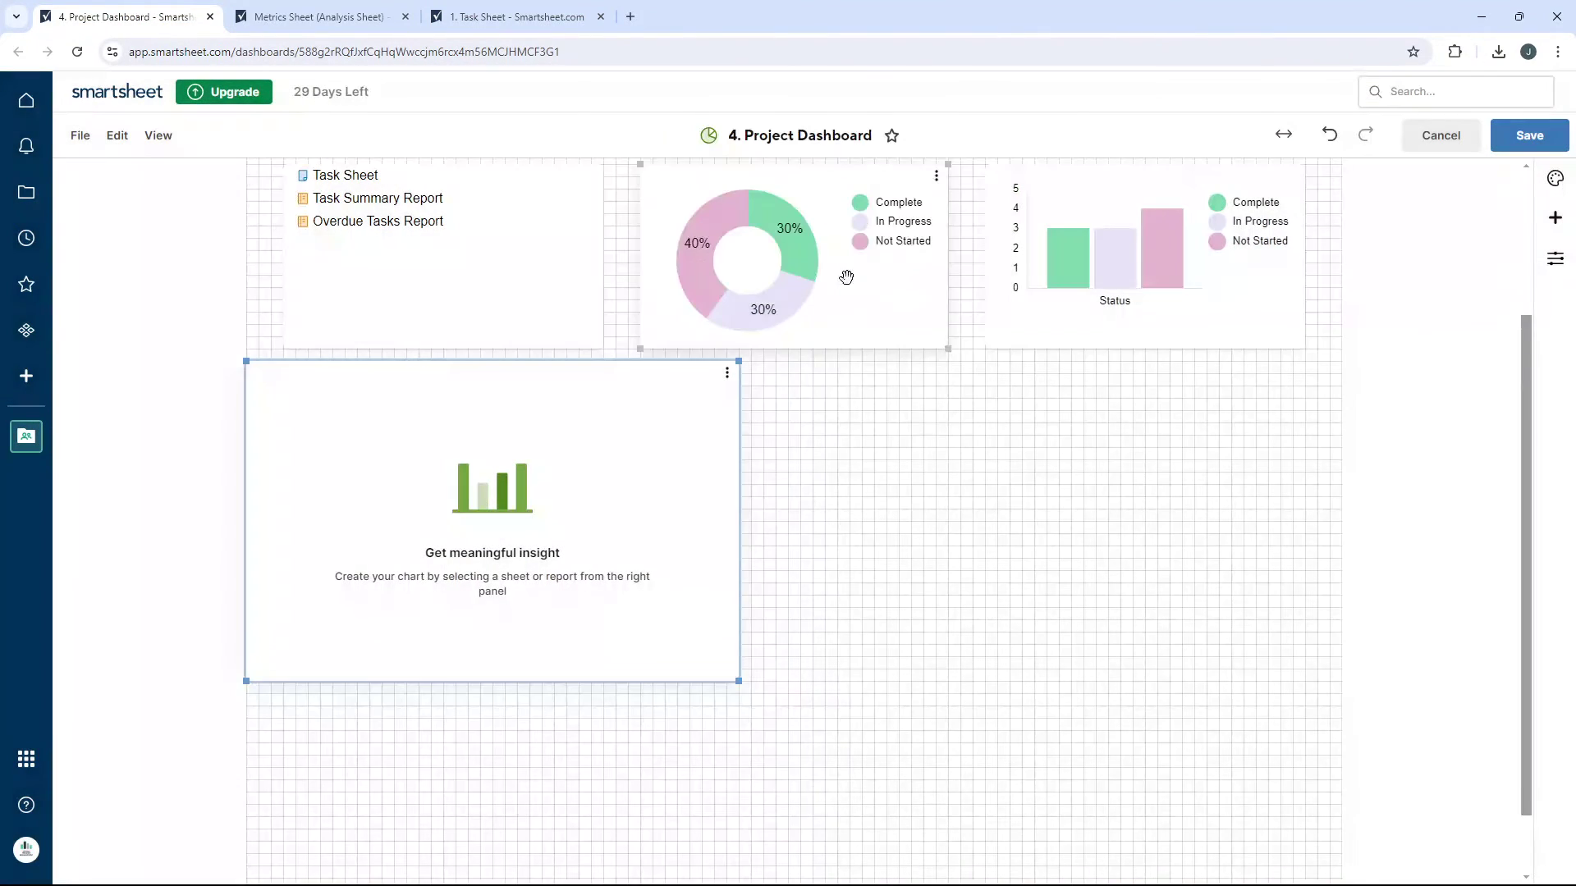
pyautogui.click(731, 375)
pyautogui.click(763, 429)
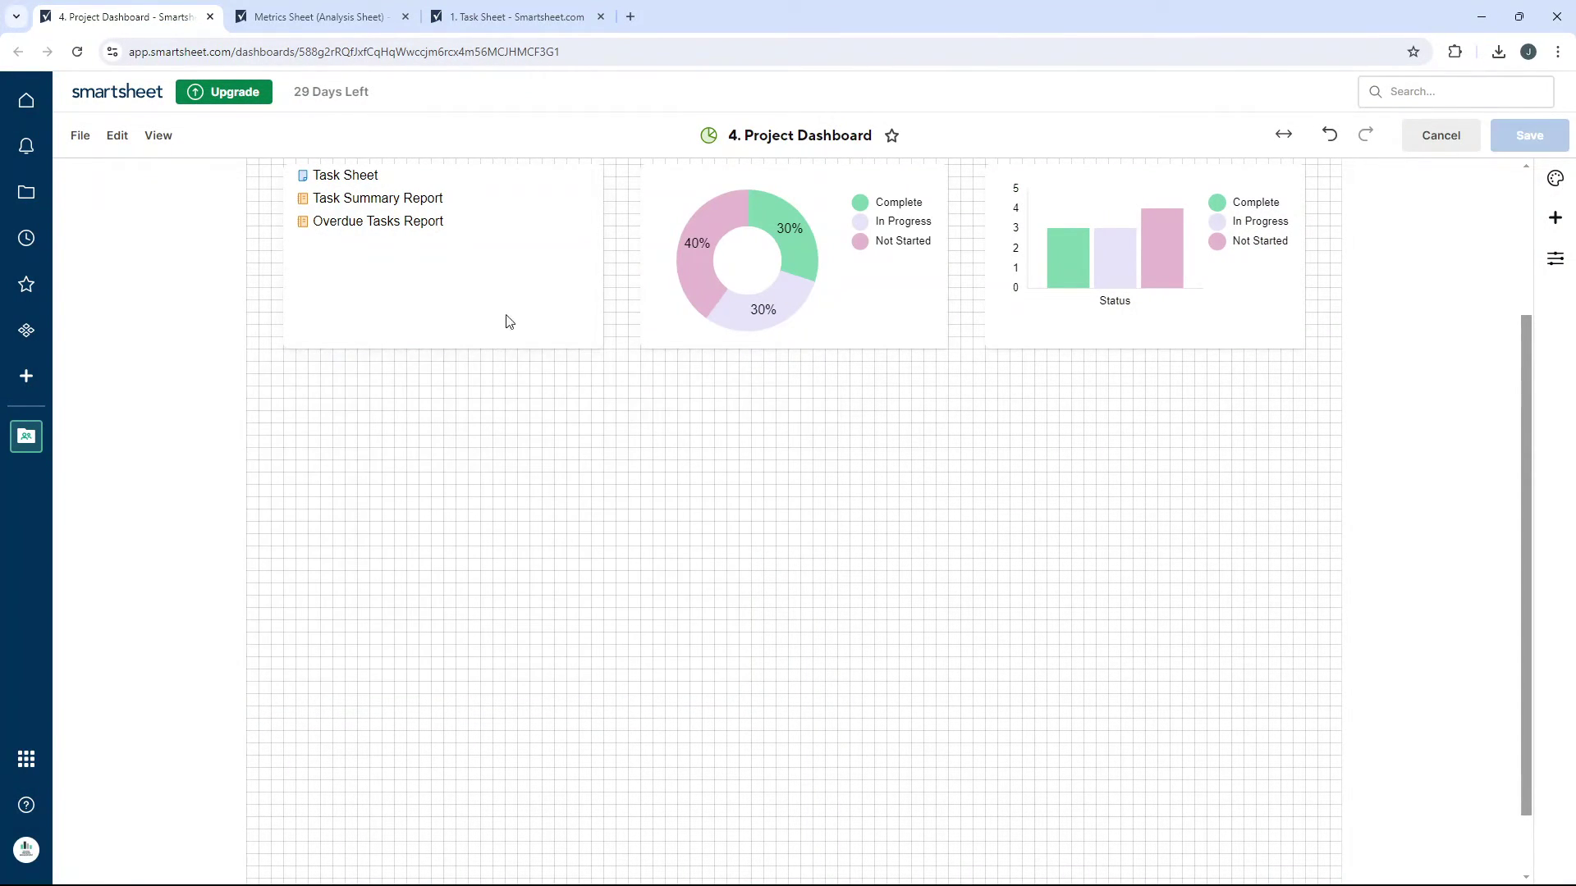
pyautogui.click(330, 54)
pyautogui.press('Return')
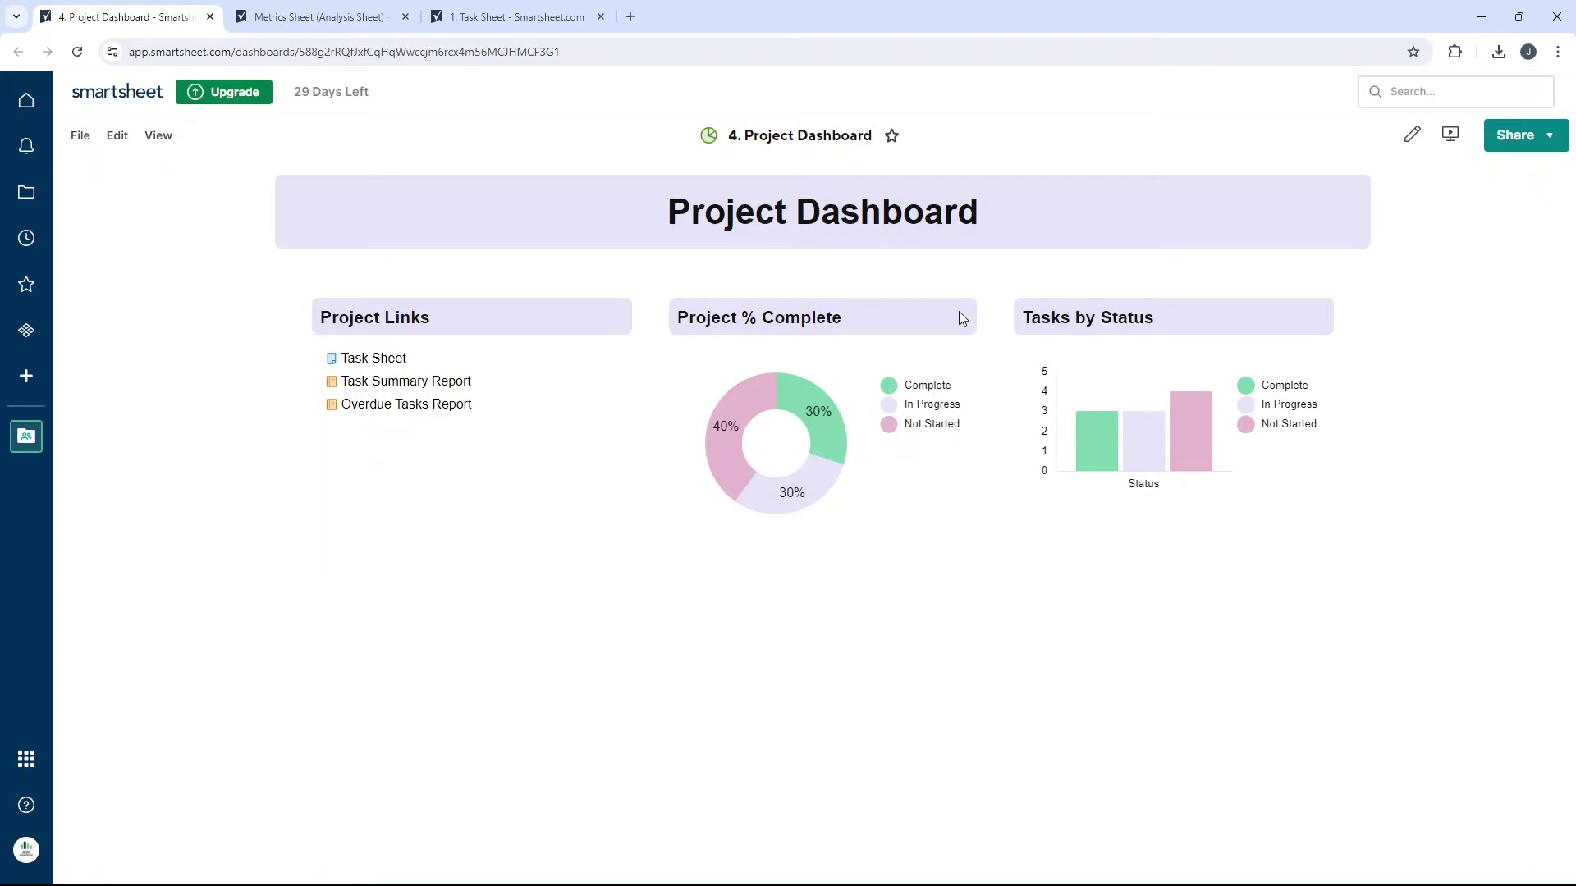
# Add a chart widget to the dashboard using Metrics Sheet (Analysis Sheet) as its data source.
pyautogui.click(1412, 139)
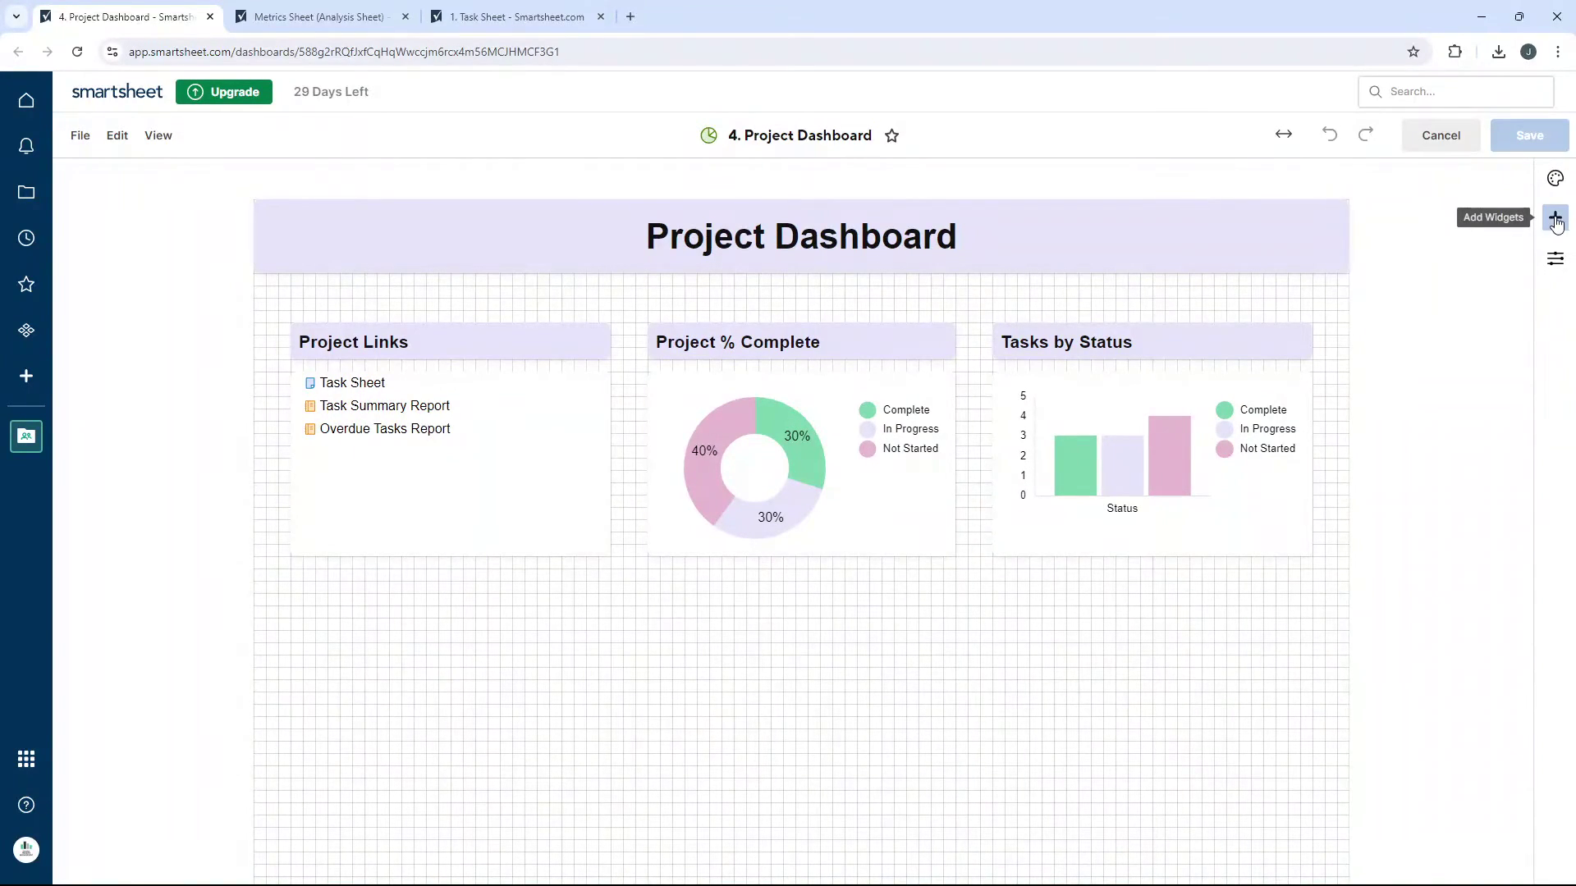
pyautogui.click(1555, 220)
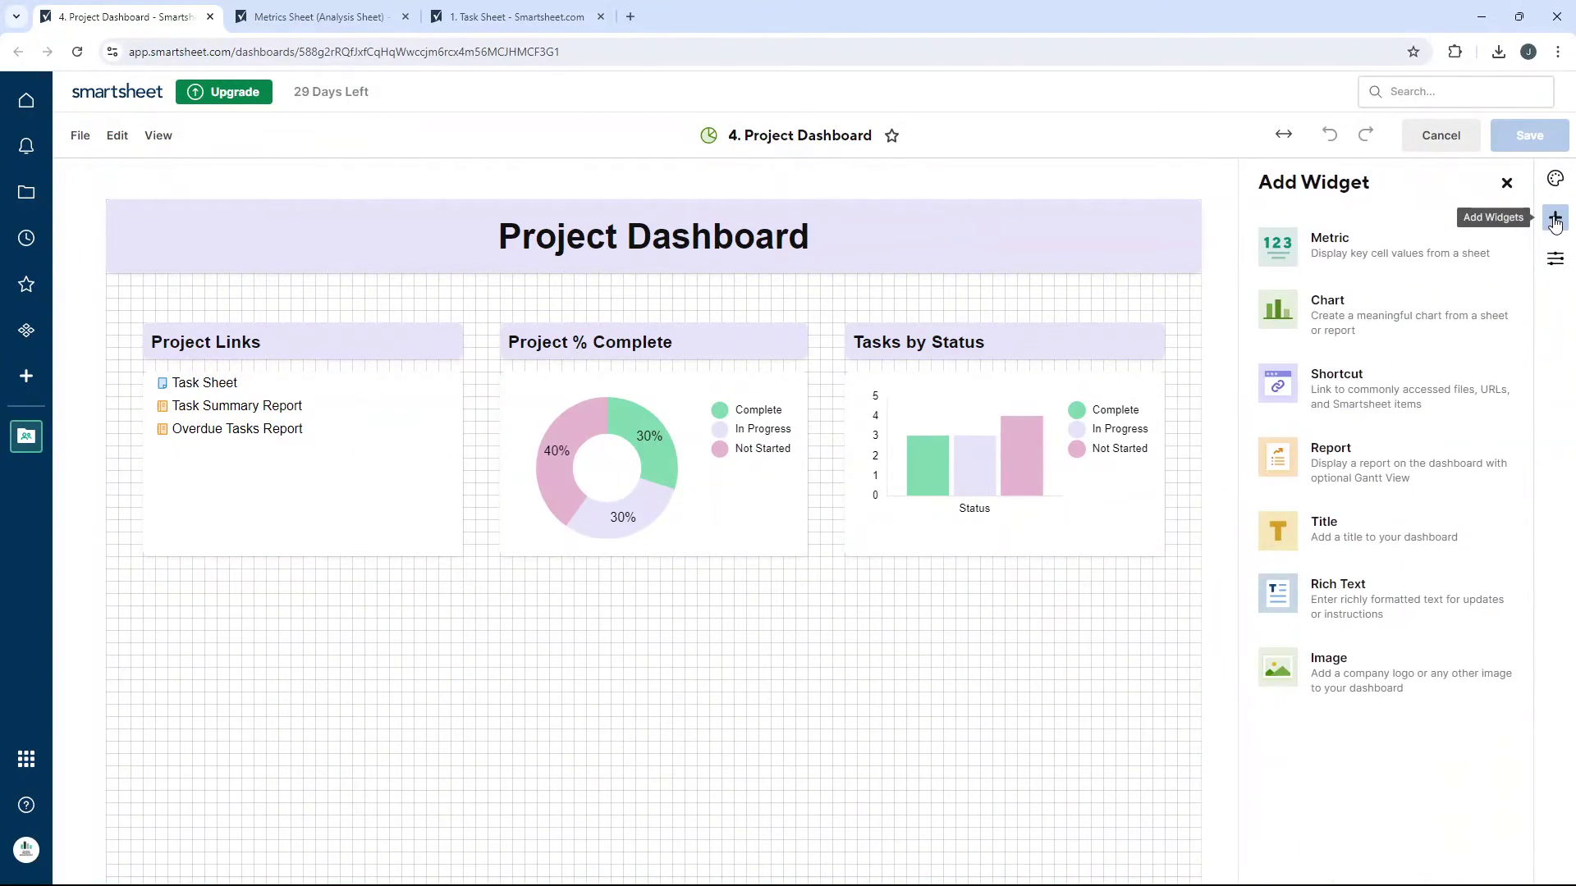
pyautogui.click(1378, 319)
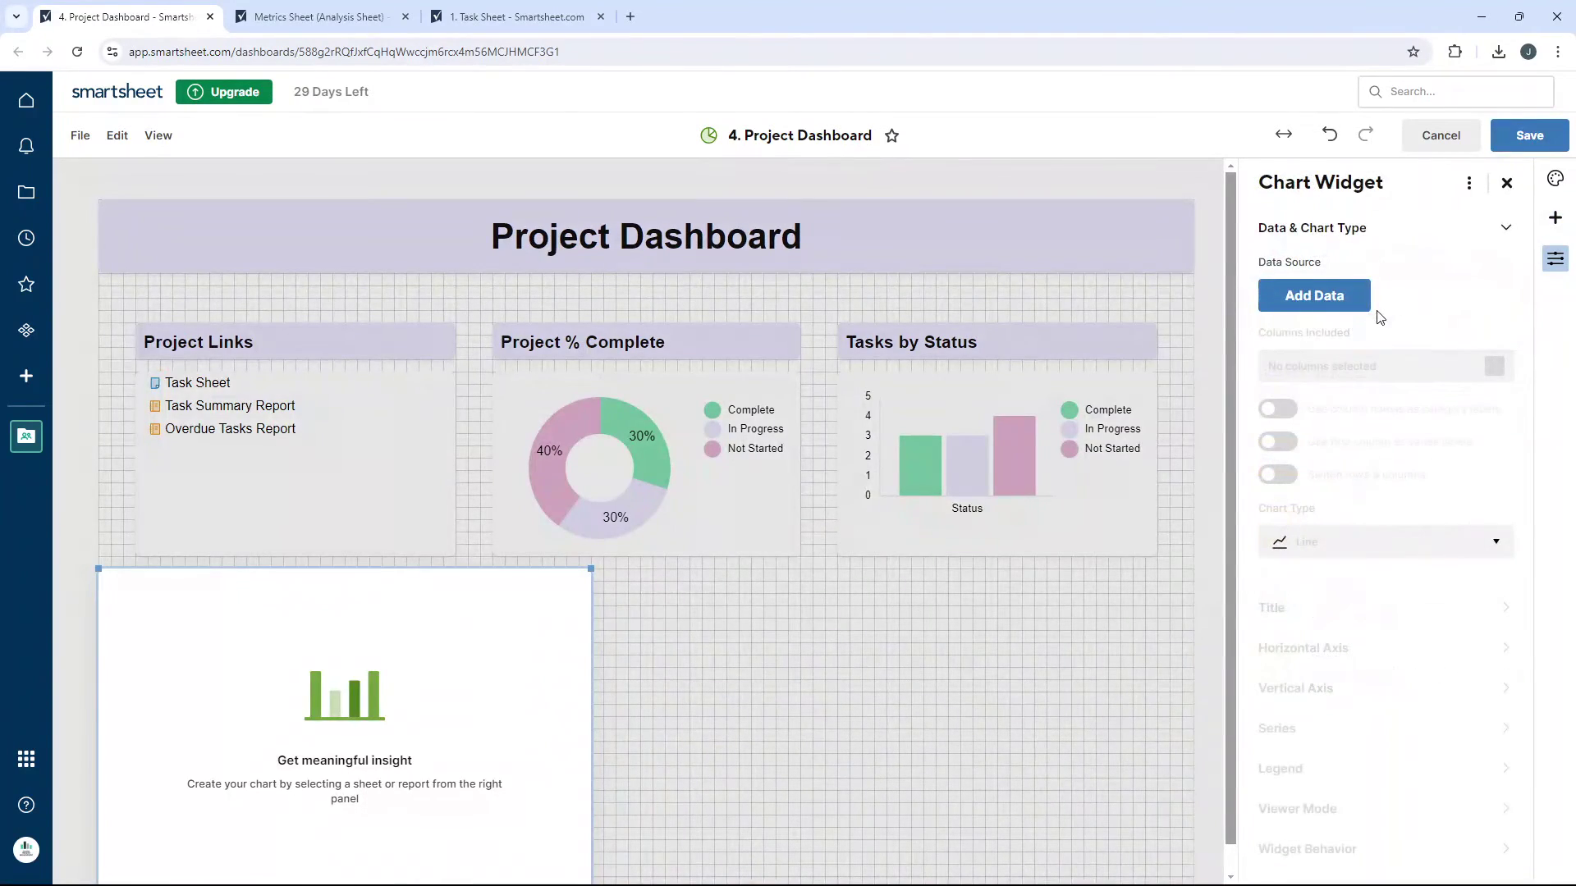
pyautogui.click(1358, 302)
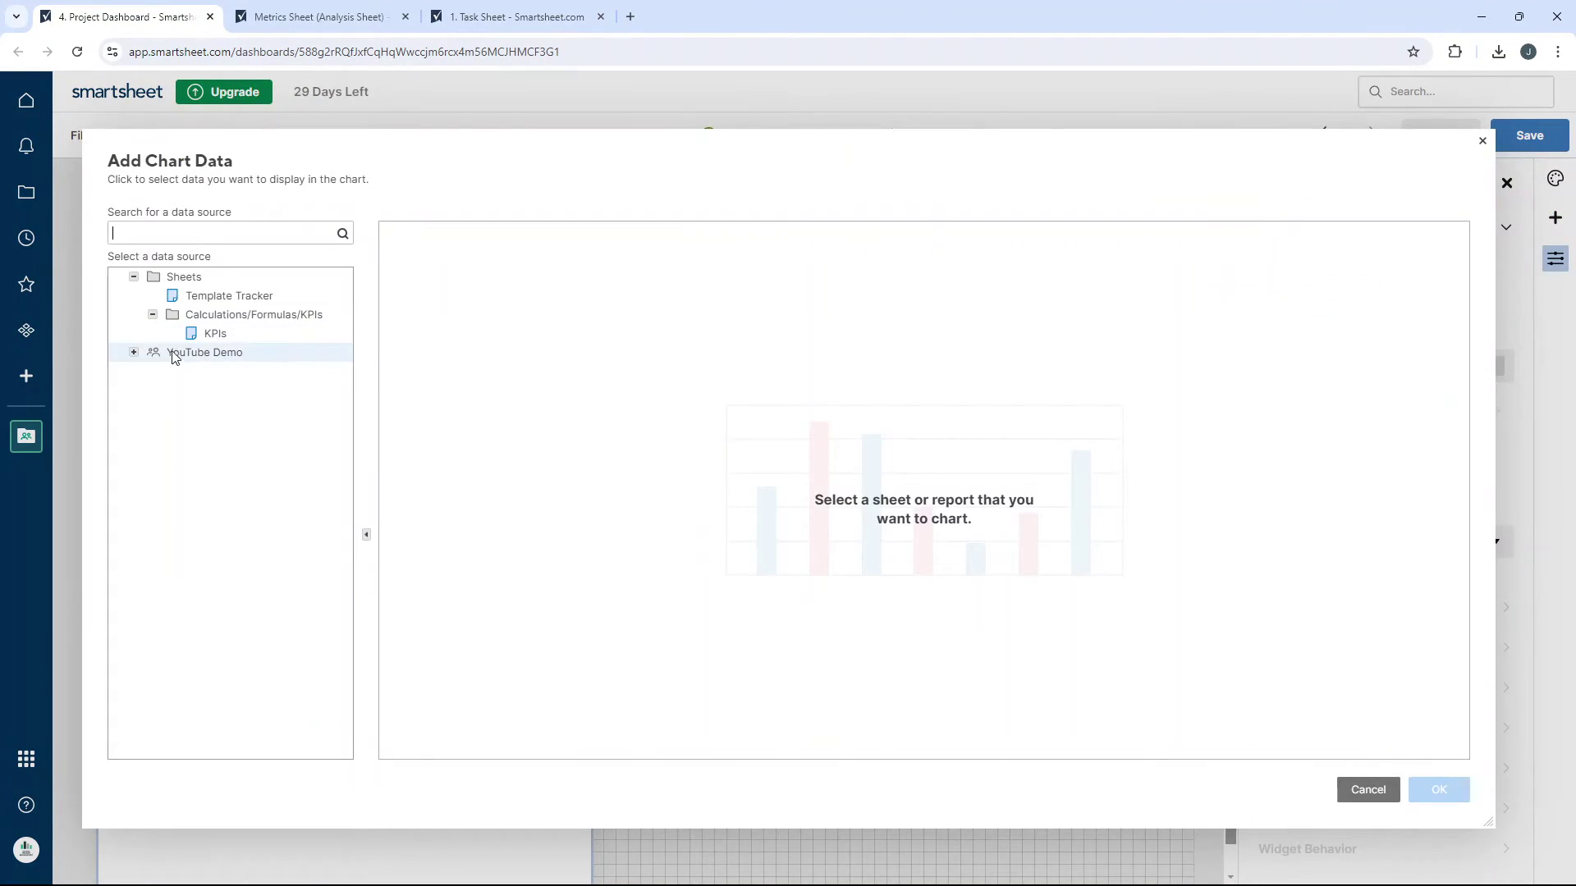
pyautogui.click(133, 352)
pyautogui.click(228, 430)
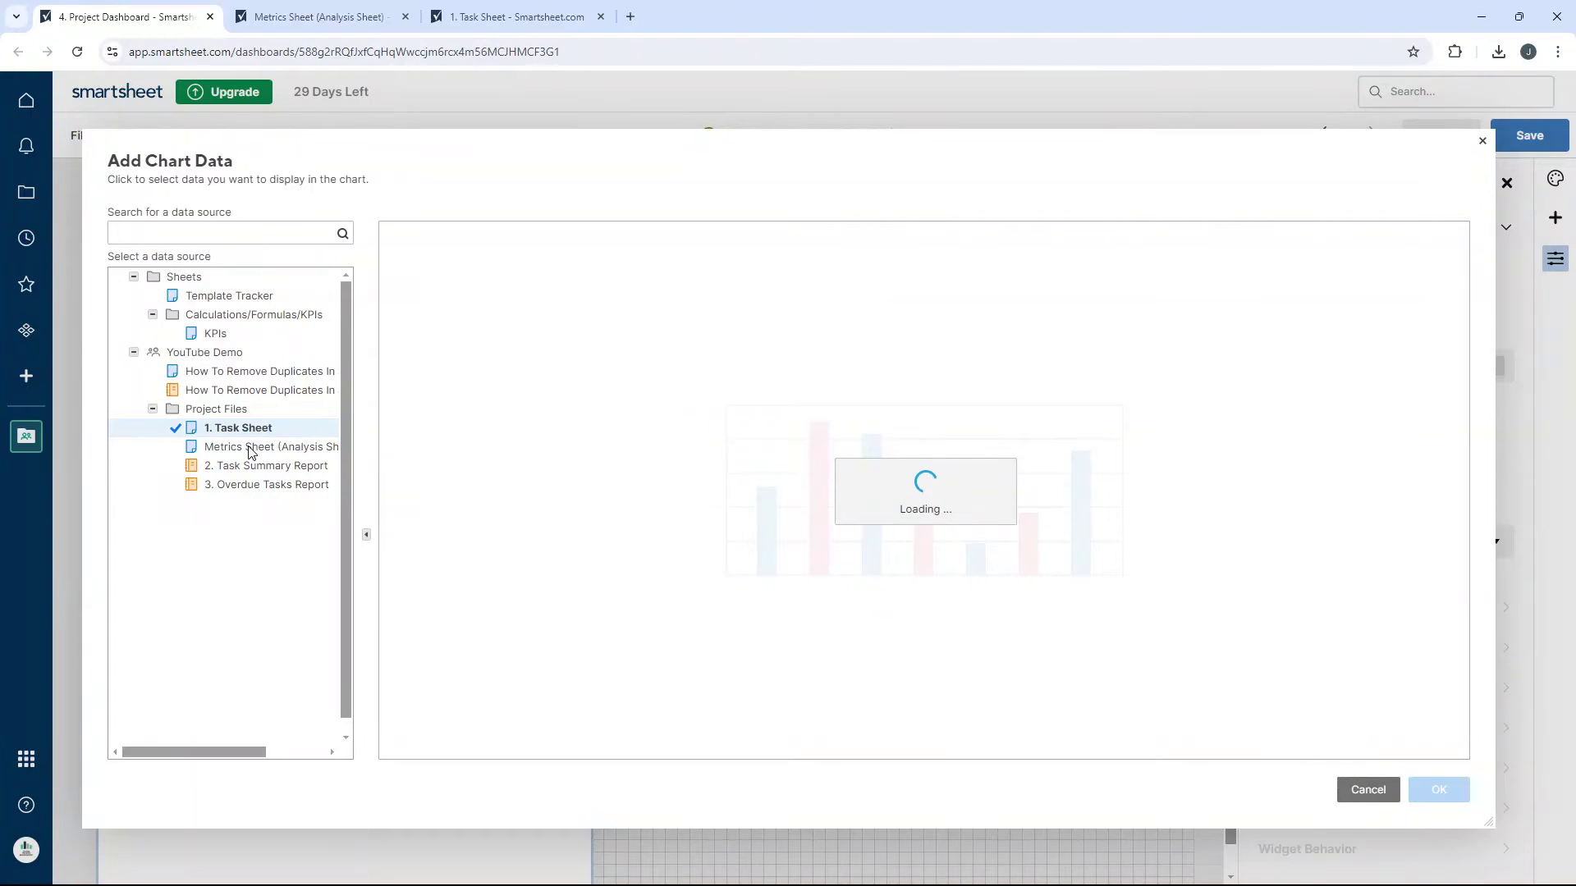
pyautogui.click(251, 450)
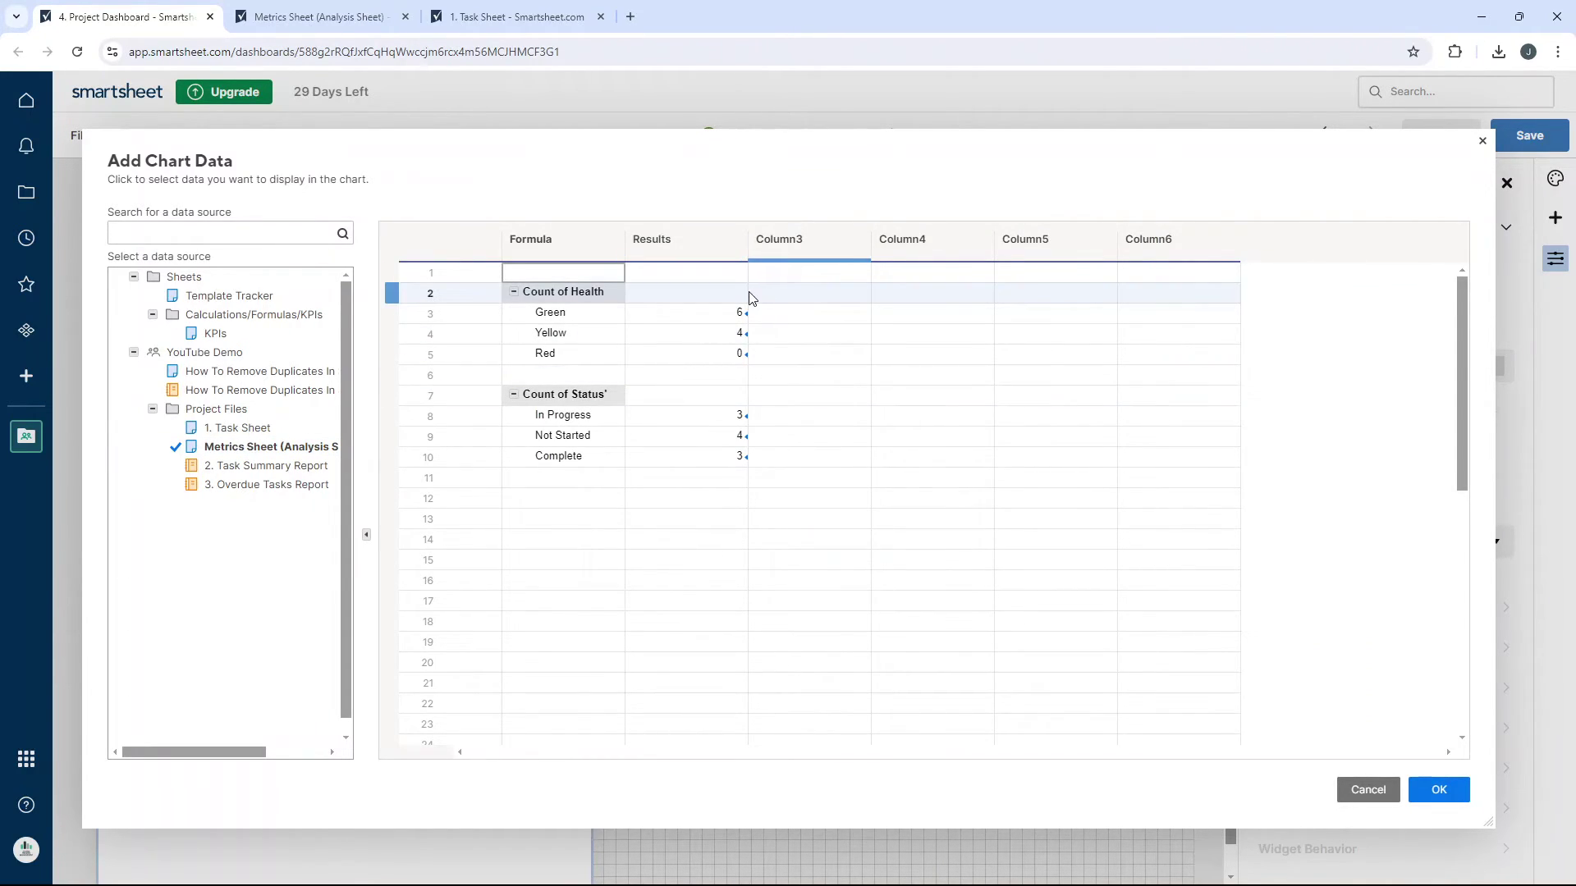
# Select only the Green, Yellow and Red health counts as the chart data and confirm.
pyautogui.moveTo(566, 293)
pyautogui.mouseDown()
pyautogui.moveTo(605, 297)
pyautogui.moveTo(706, 367)
pyautogui.mouseUp()
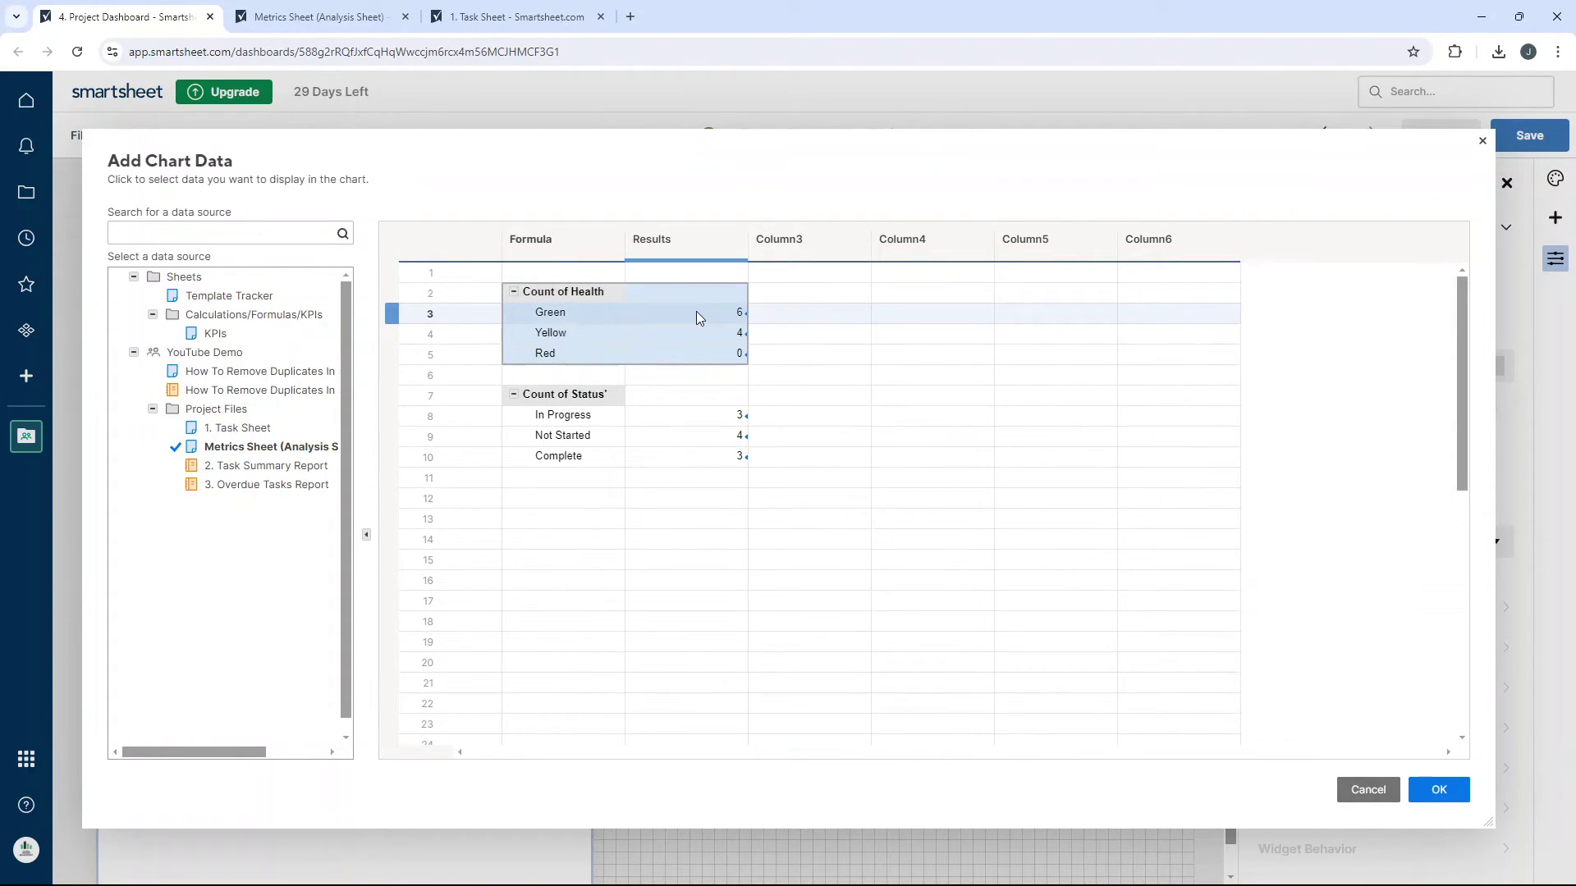
pyautogui.moveTo(611, 316); pyautogui.dragTo(687, 351)
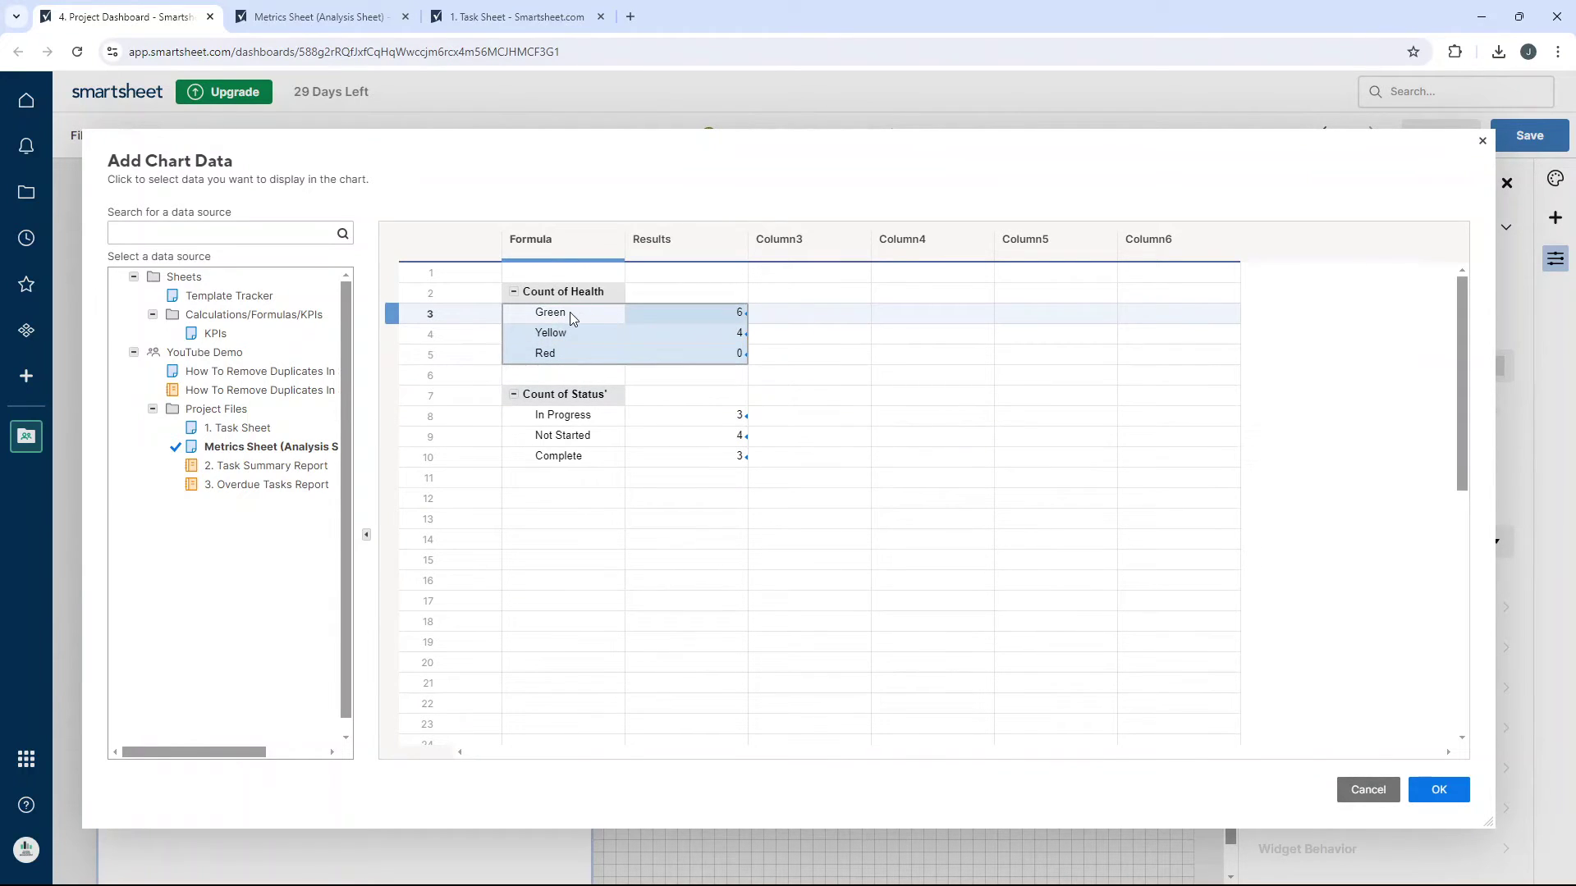
pyautogui.click(1449, 790)
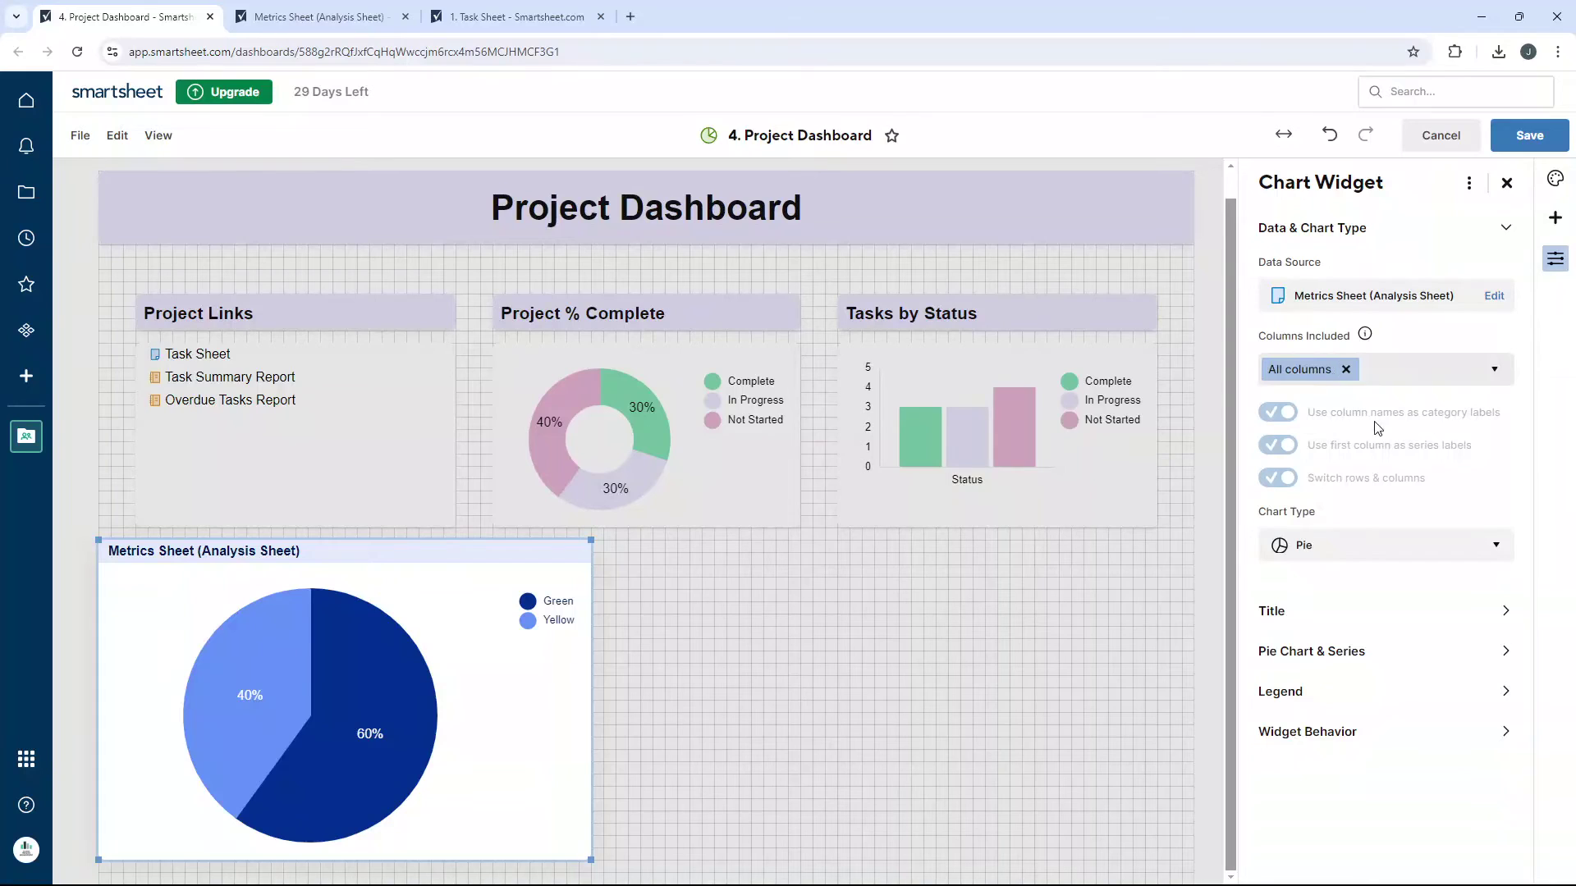
pyautogui.click(1387, 546)
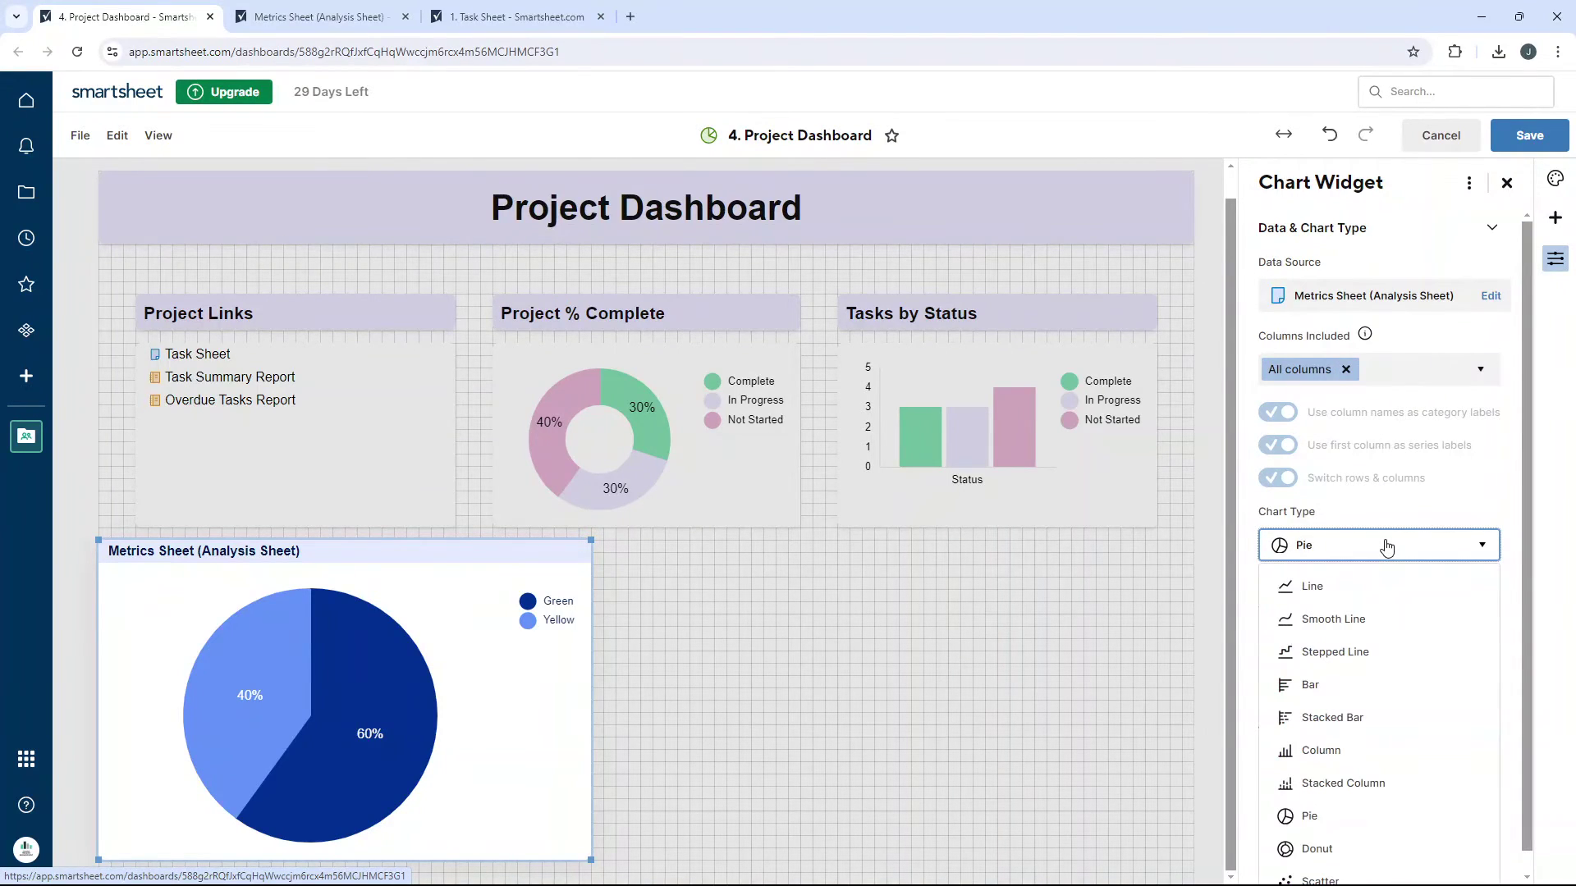
pyautogui.click(1338, 831)
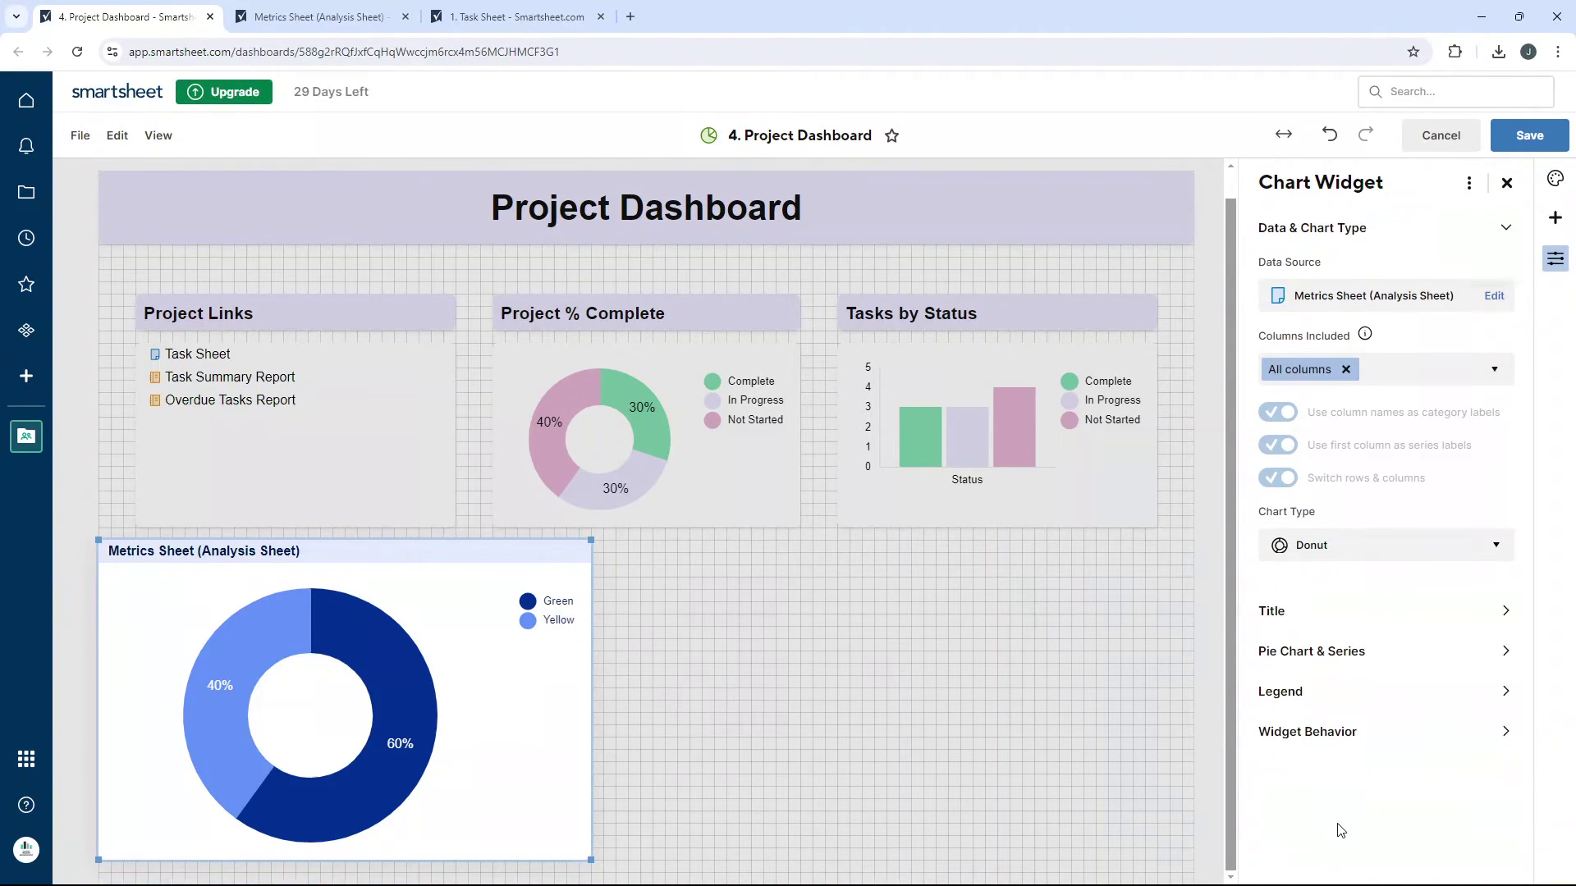
pyautogui.click(1405, 546)
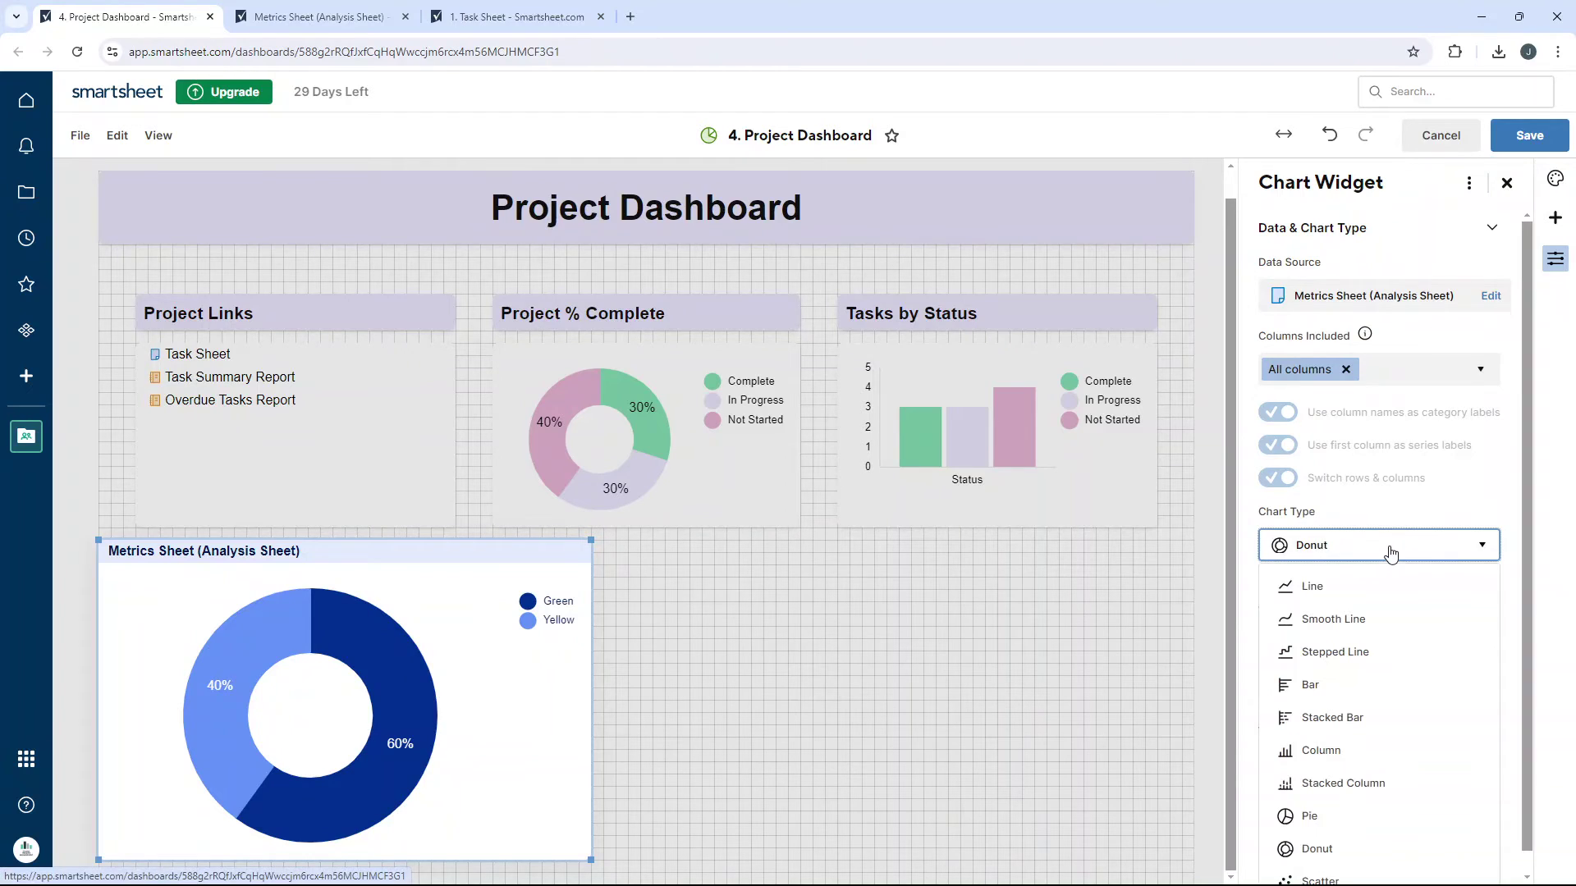
pyautogui.click(1379, 817)
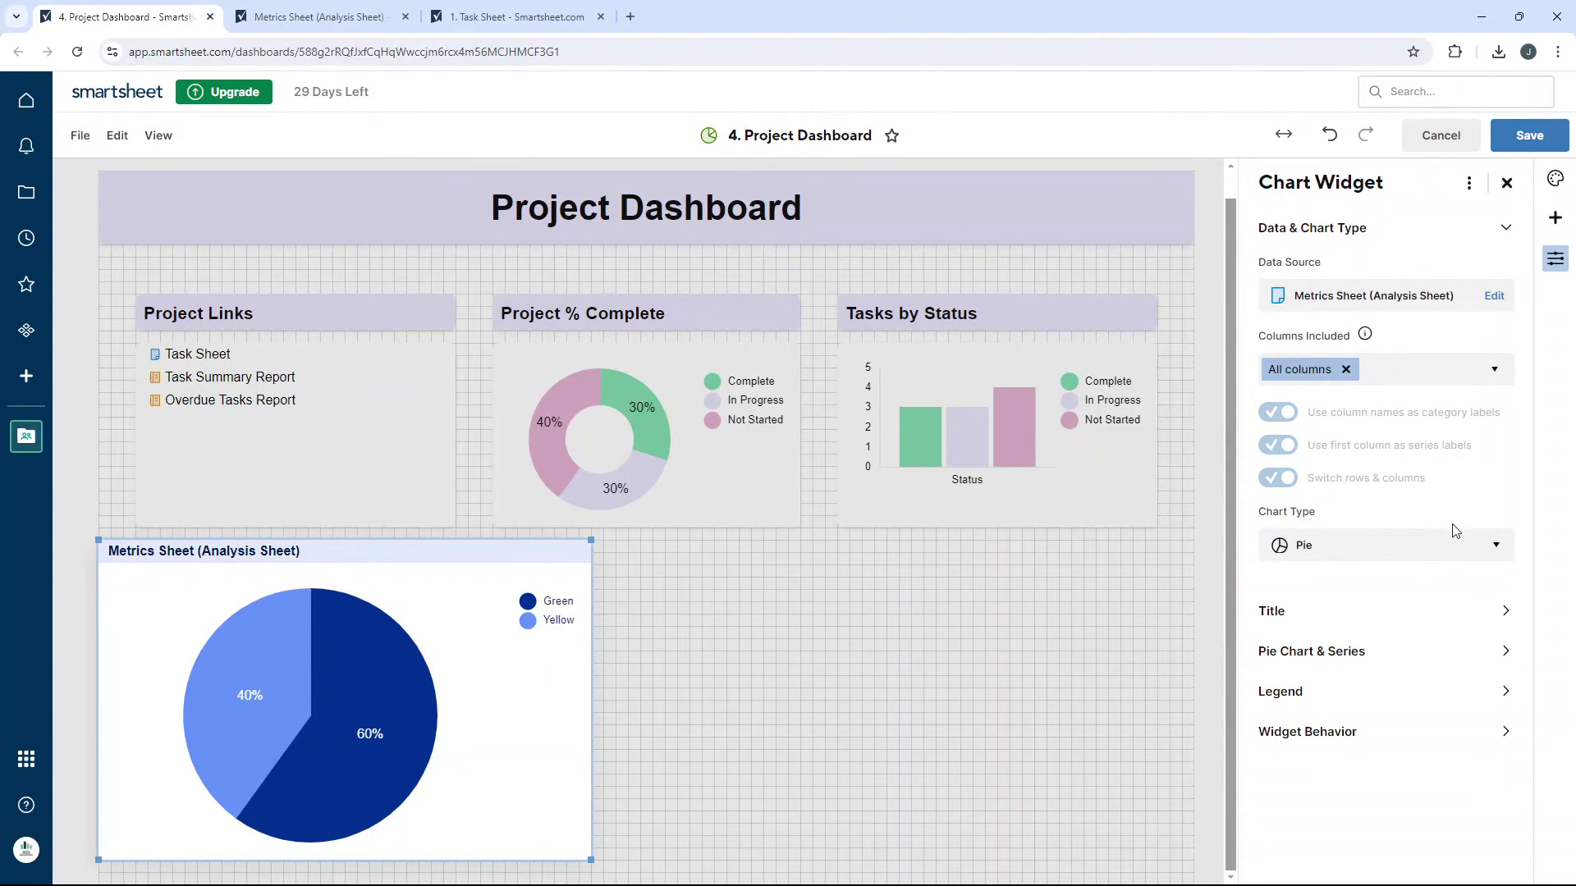
# Retitle the chart 'Task Health Status' in Arial at size 16.
pyautogui.click(1474, 611)
pyautogui.click(1321, 355)
pyautogui.hotkey('ctrl', 'a')
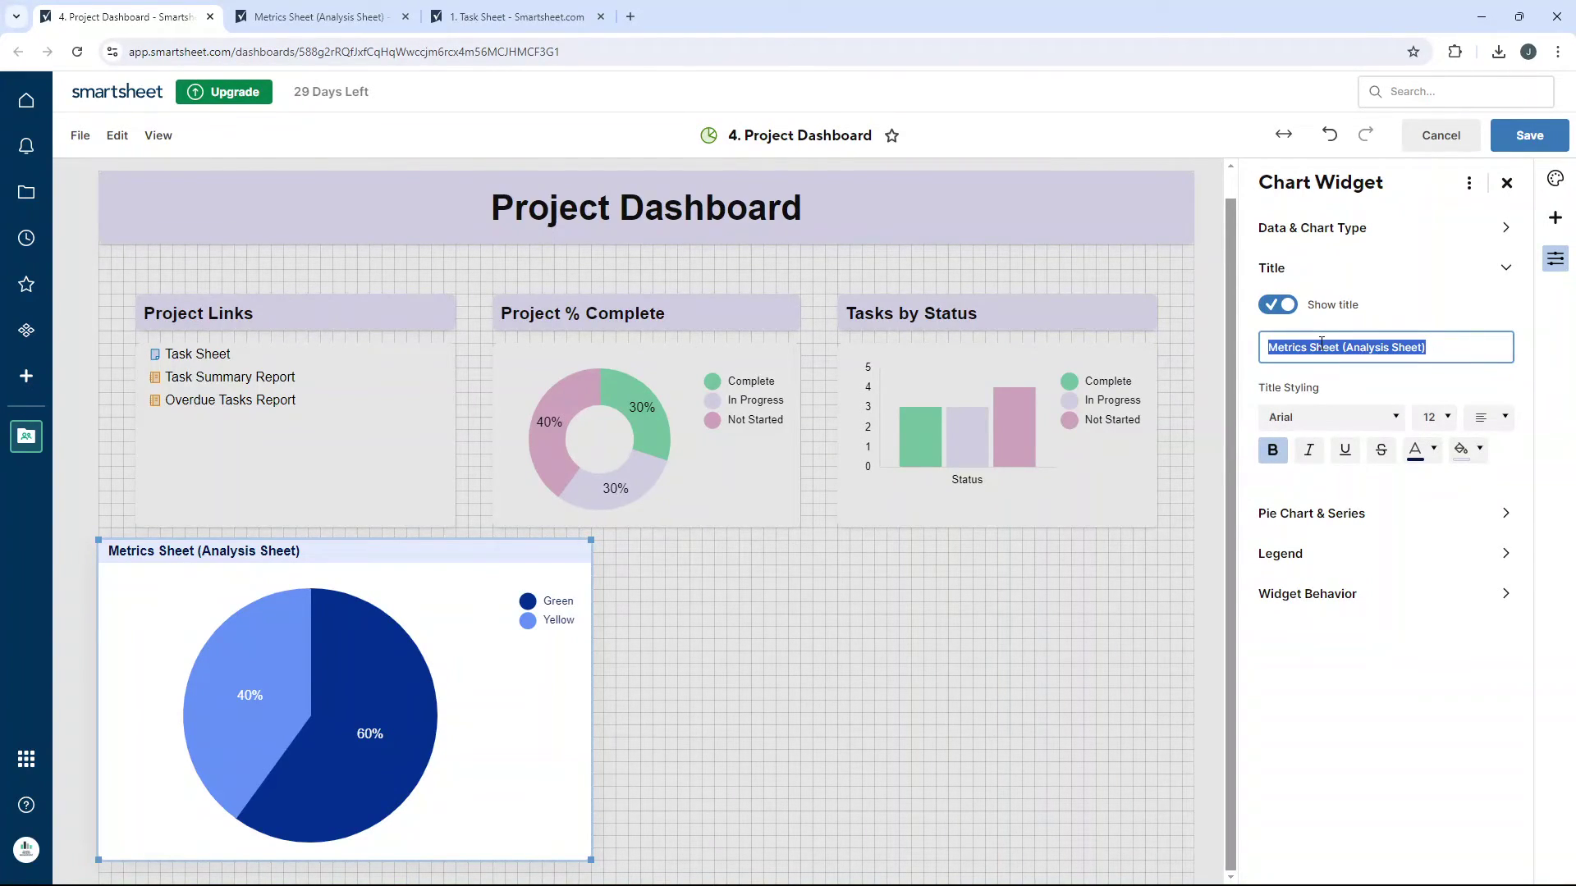
pyautogui.write('Task Health sta')
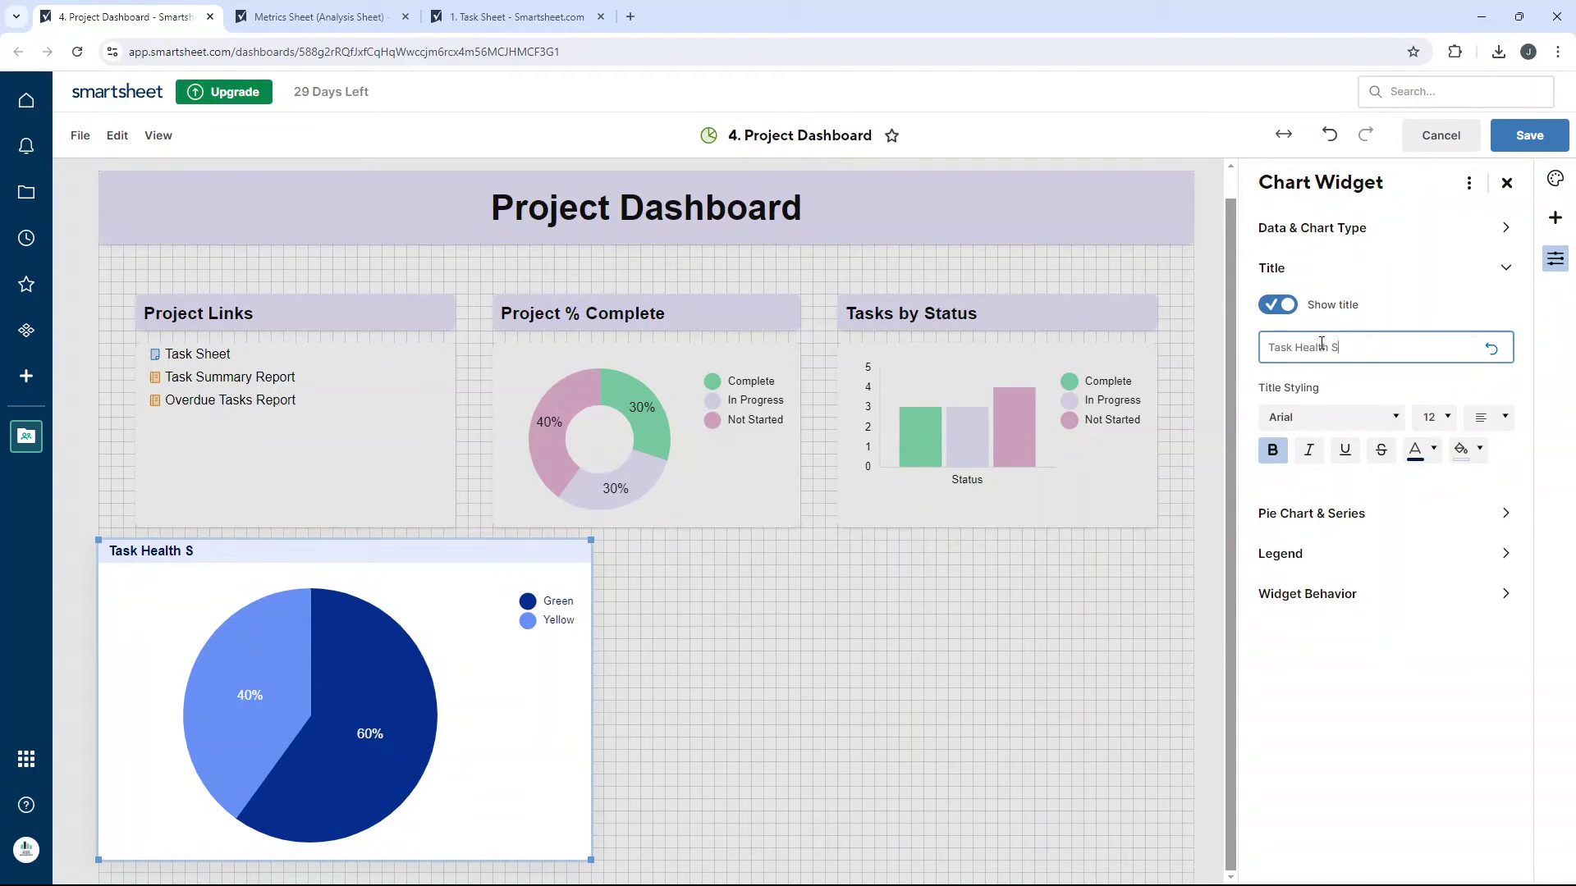
pyautogui.write('tatus')
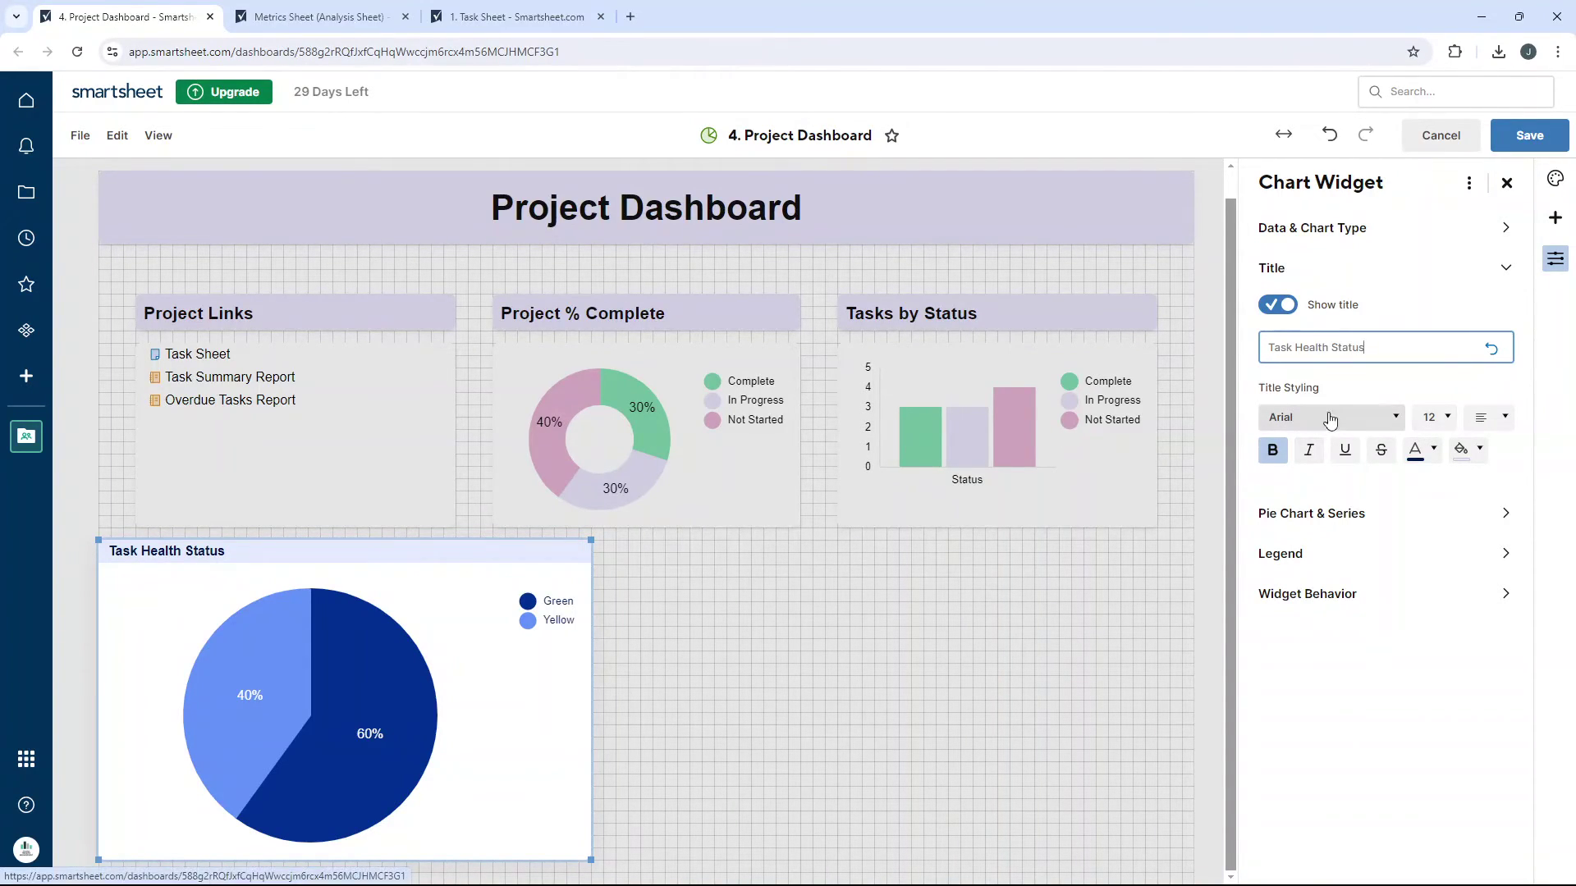
pyautogui.click(1371, 427)
pyautogui.click(1371, 425)
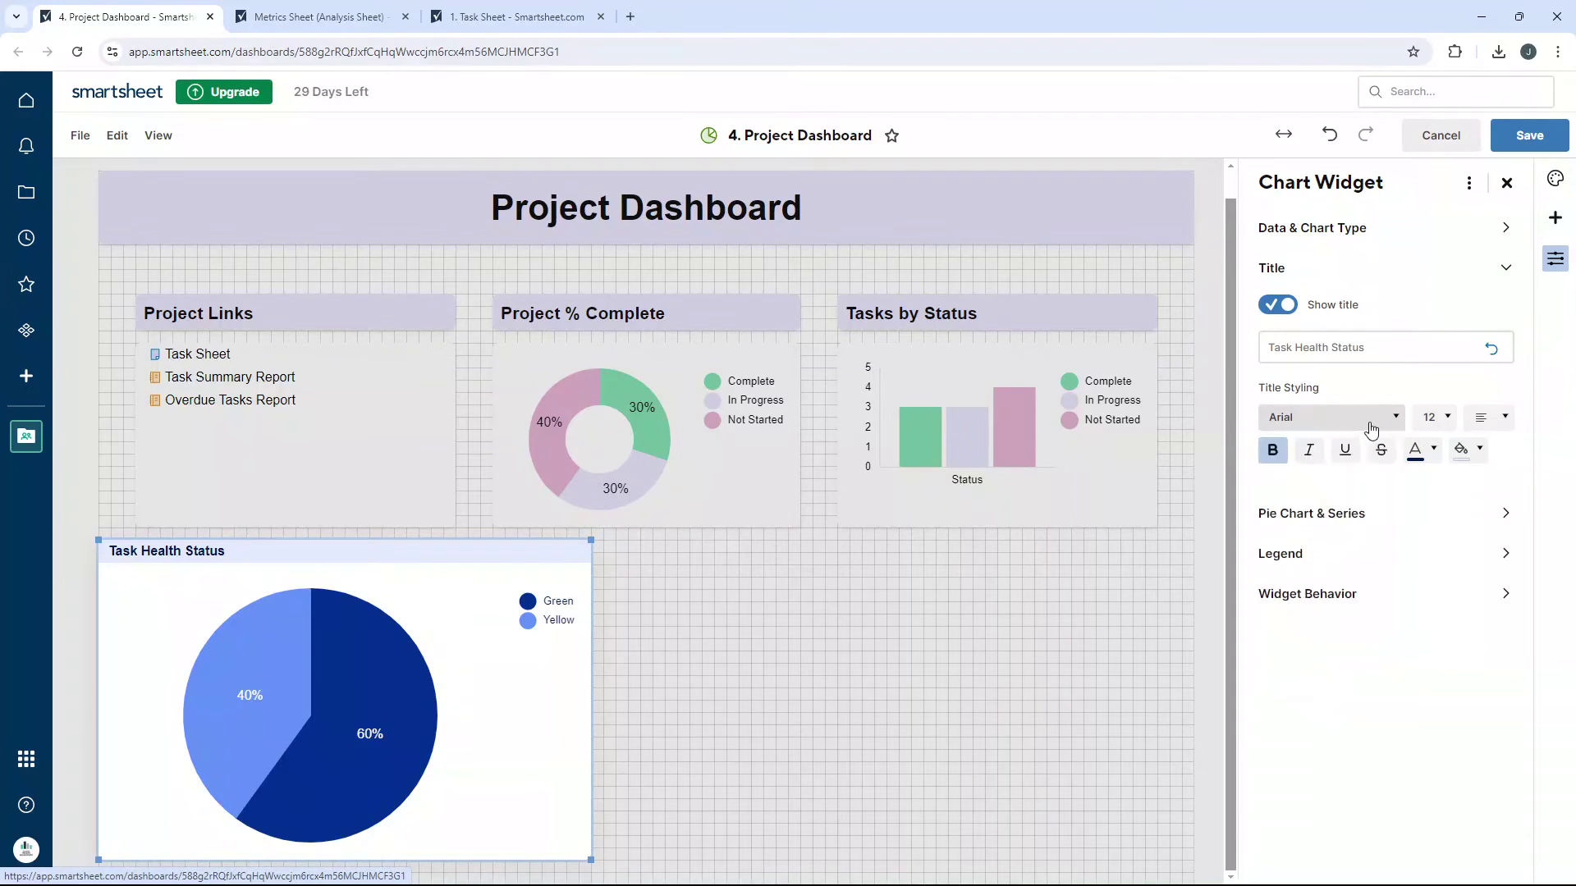
pyautogui.click(1432, 417)
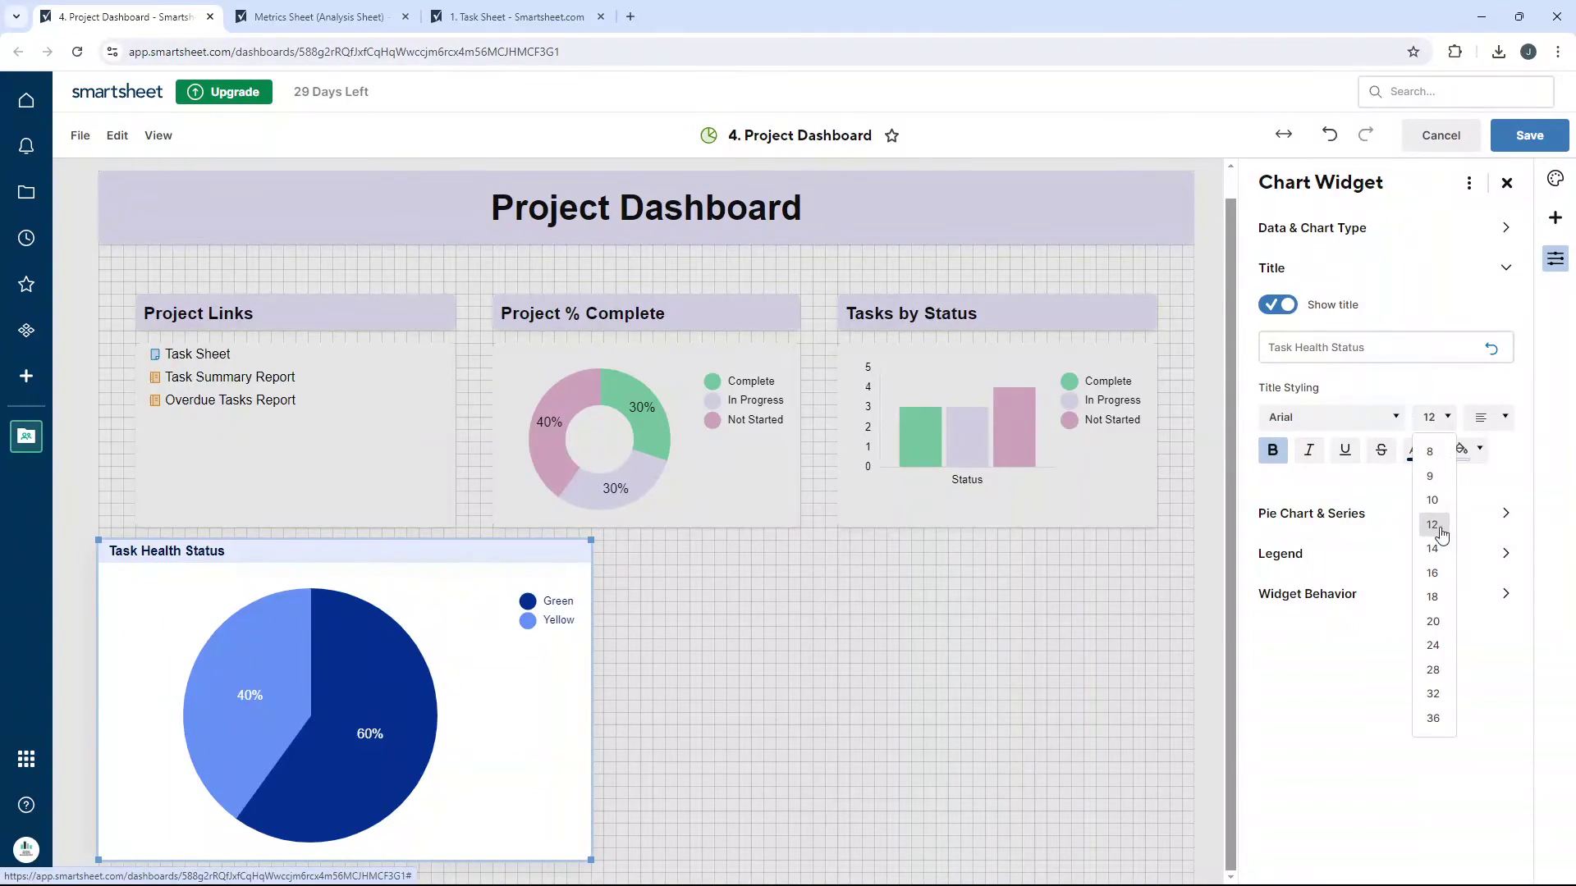
pyautogui.click(1433, 573)
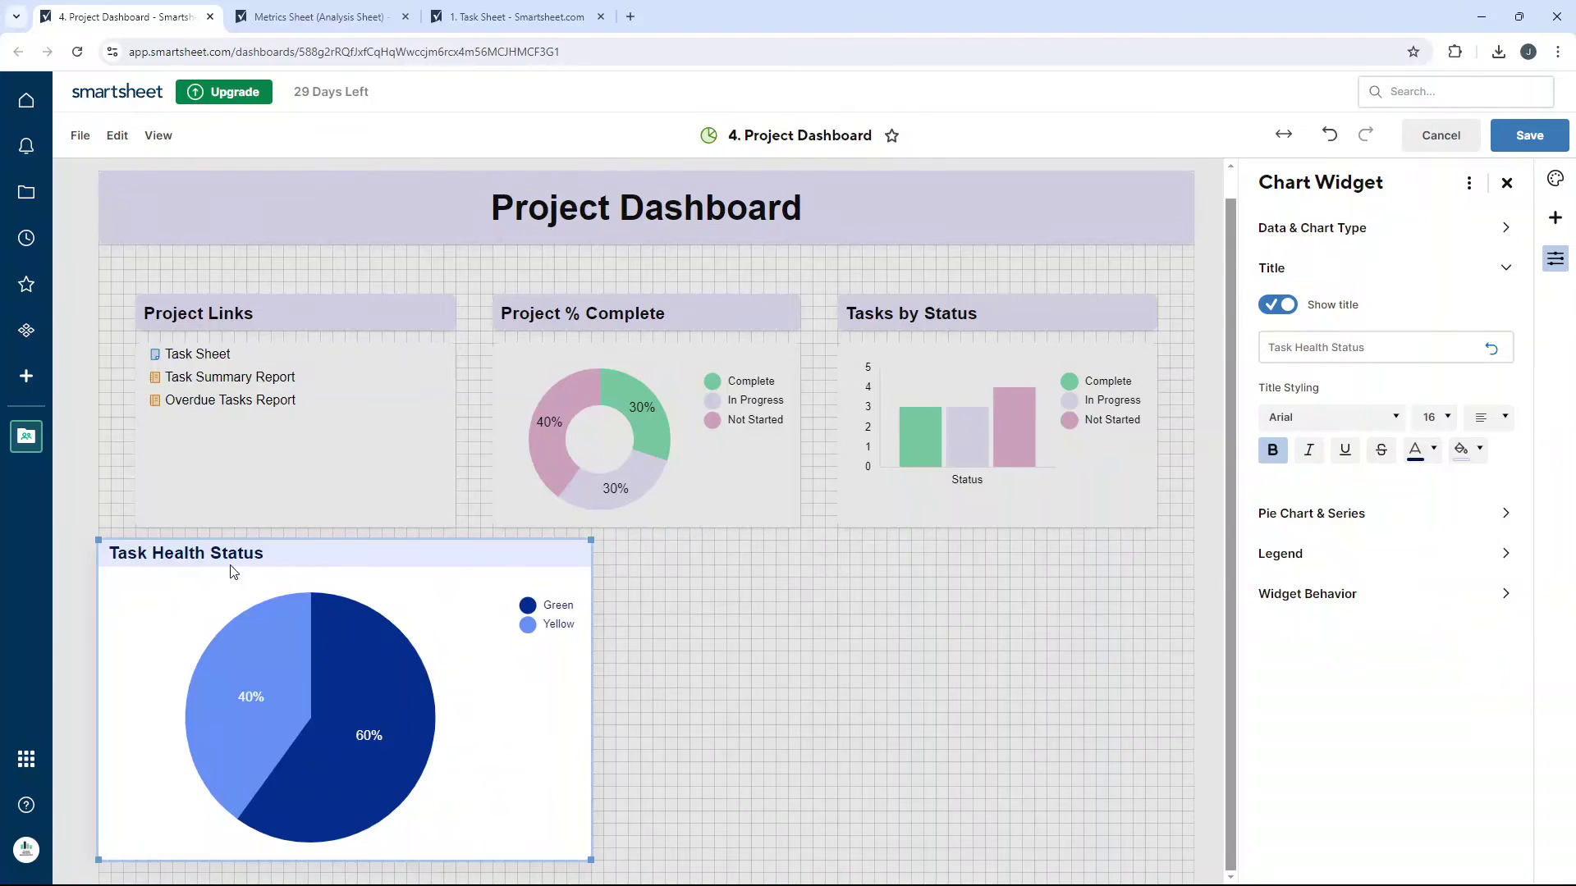
# Make the title text white on a black title bar.
pyautogui.click(1469, 449)
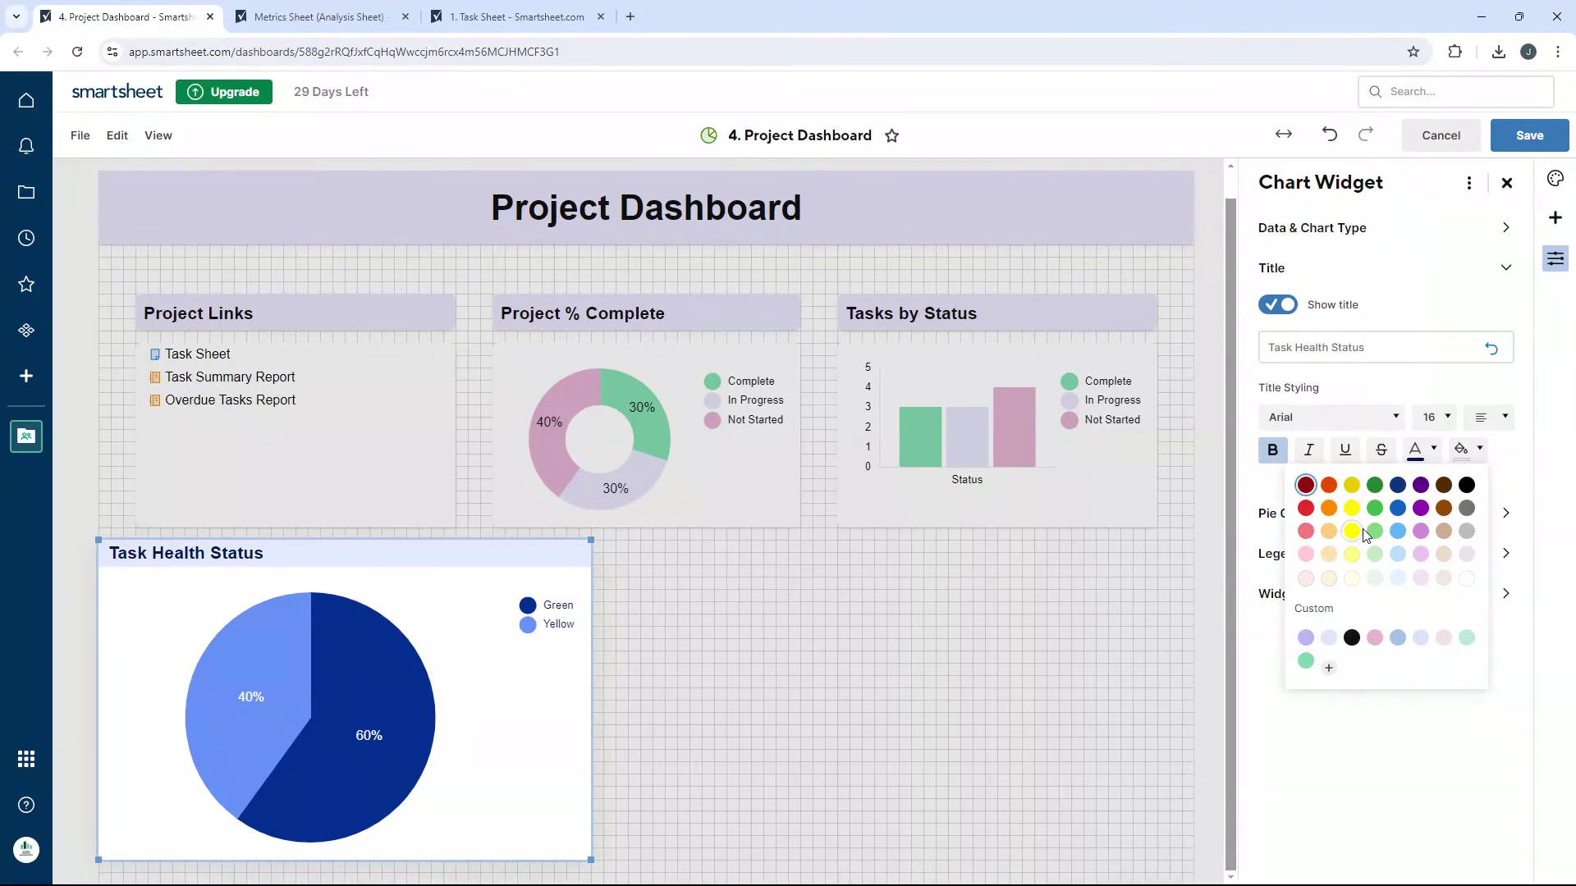
pyautogui.click(1467, 531)
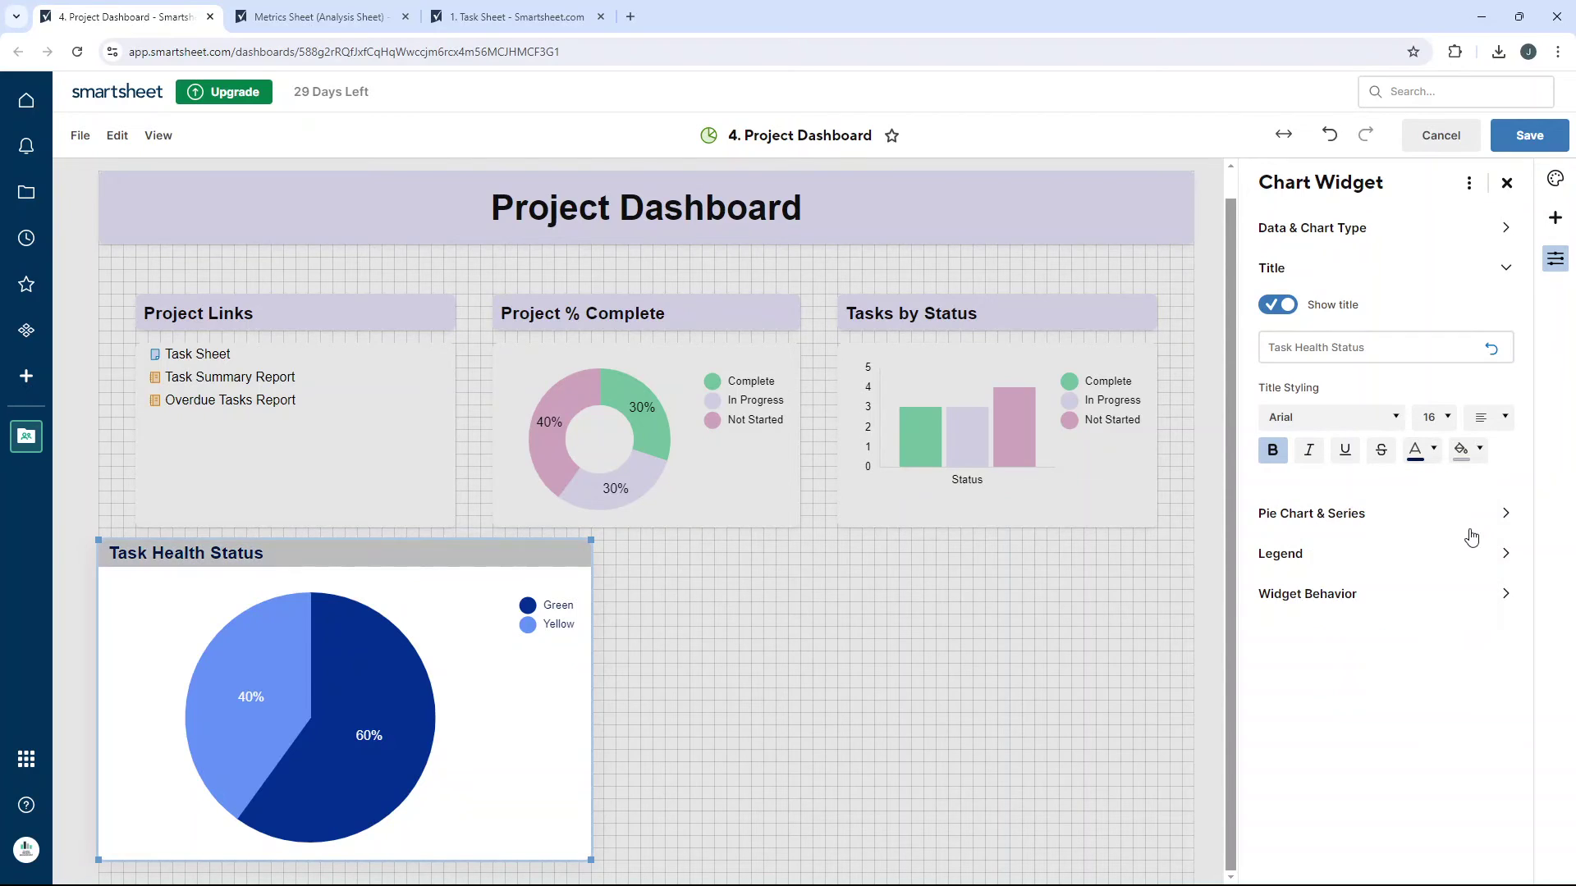
pyautogui.click(1432, 468)
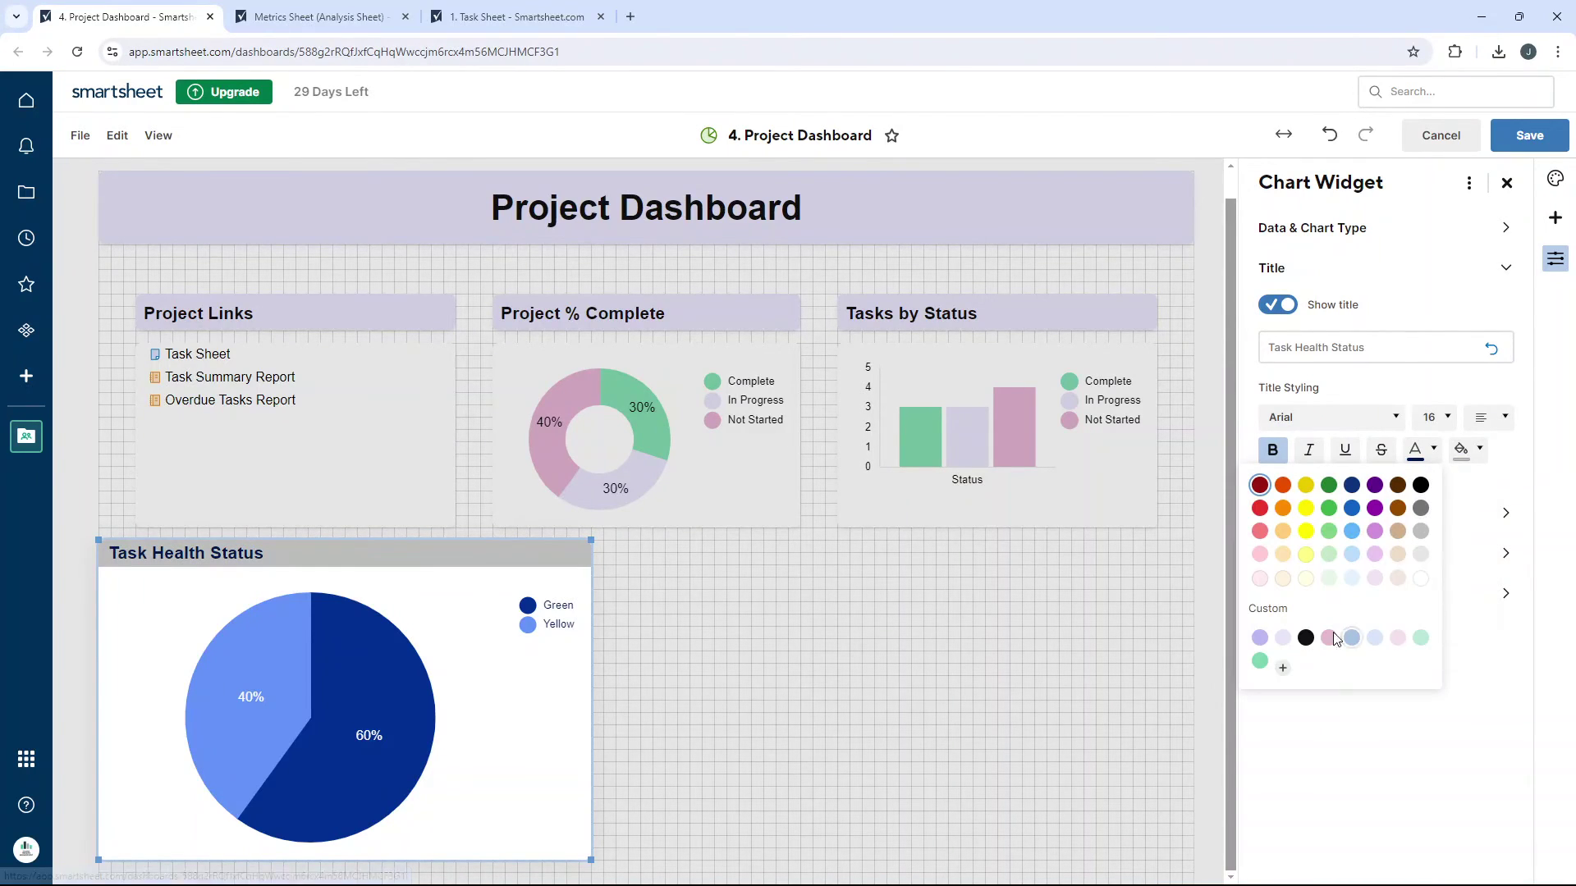
pyautogui.click(1418, 575)
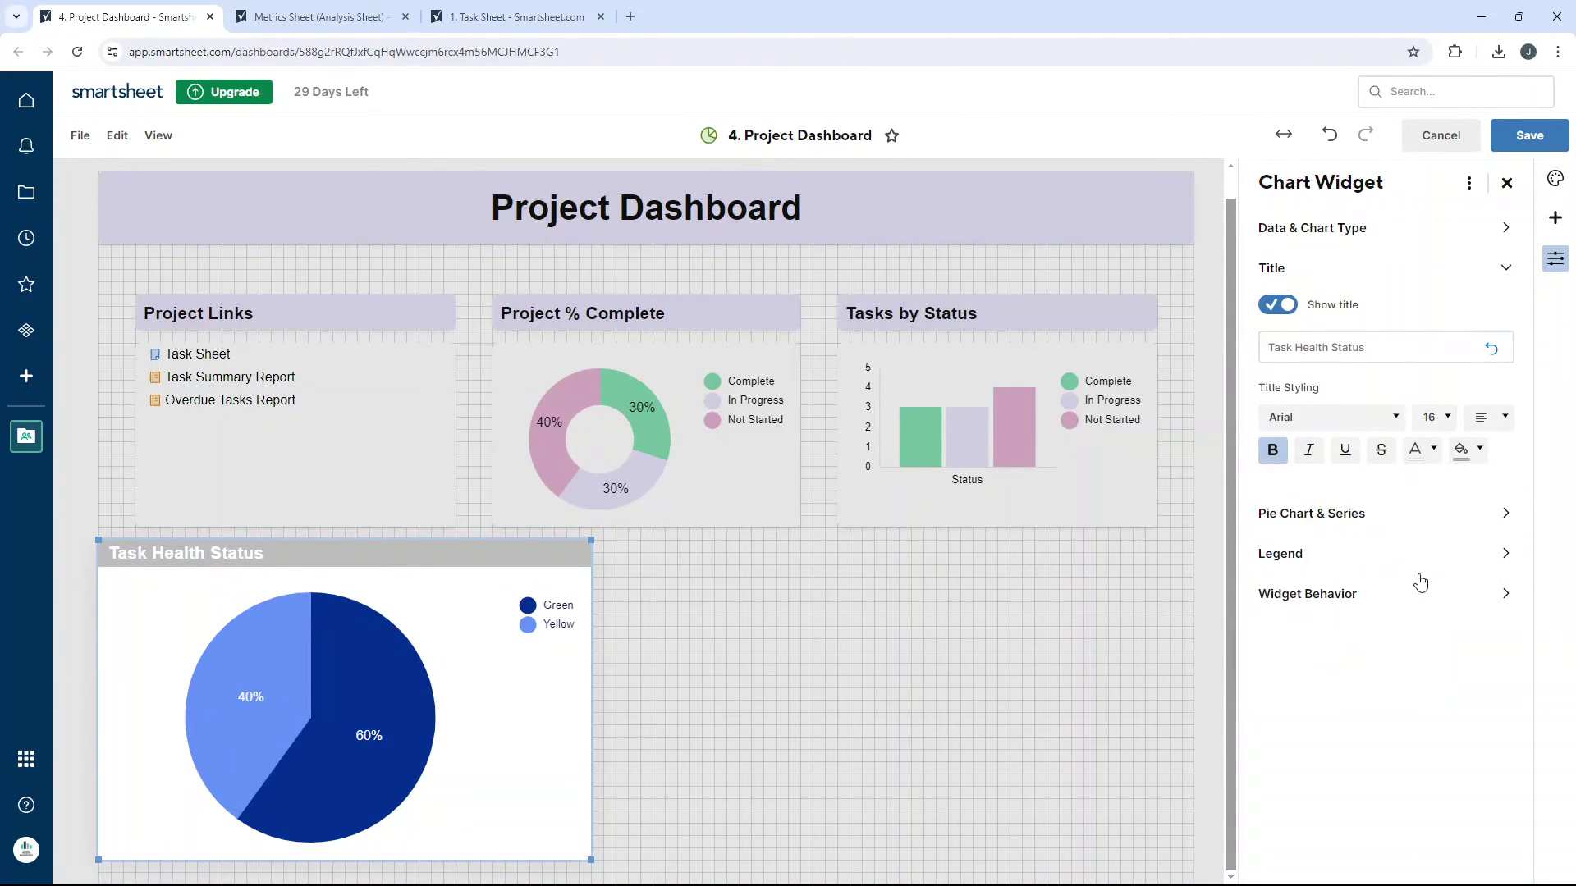
pyautogui.click(1465, 450)
pyautogui.click(1475, 493)
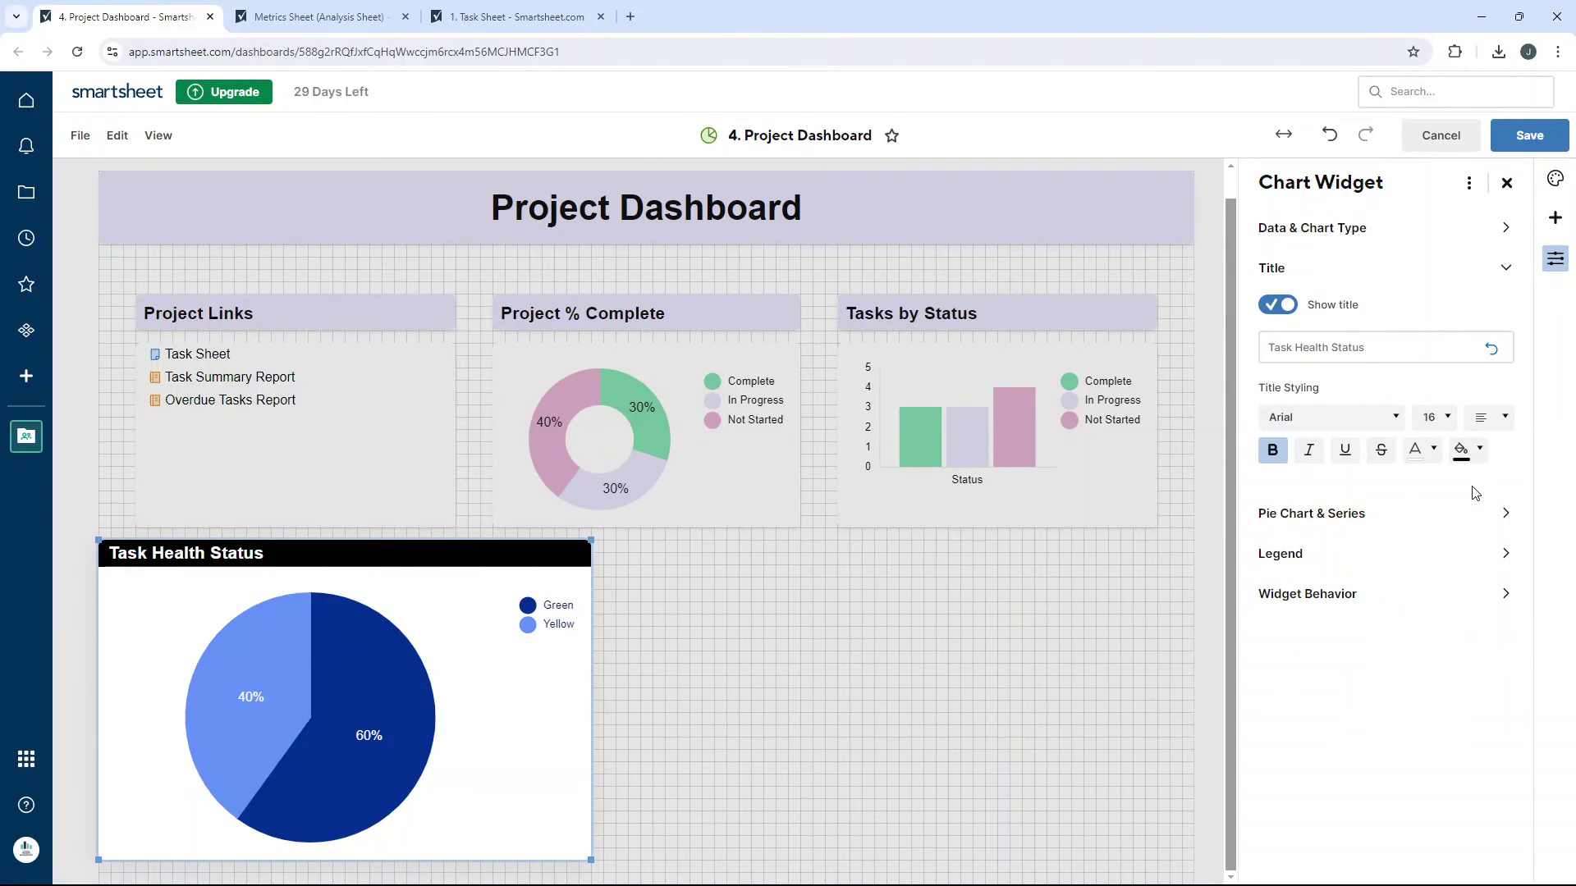
# Keep the chart a full pie with Percentage (%) slice labels showing 60% and 40%.
pyautogui.click(1426, 515)
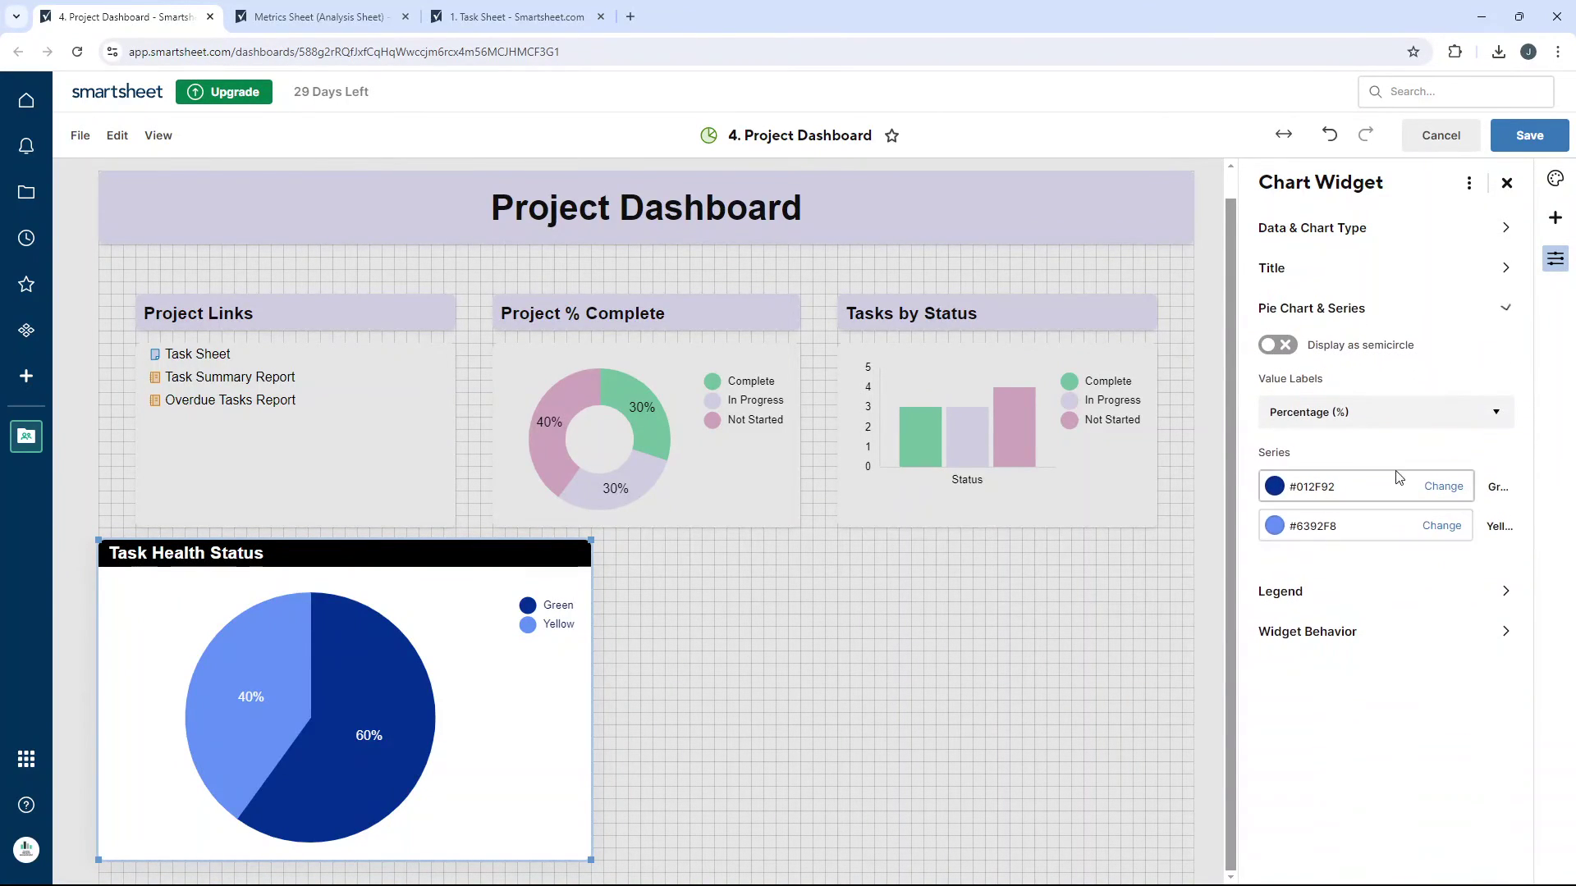
pyautogui.click(1284, 346)
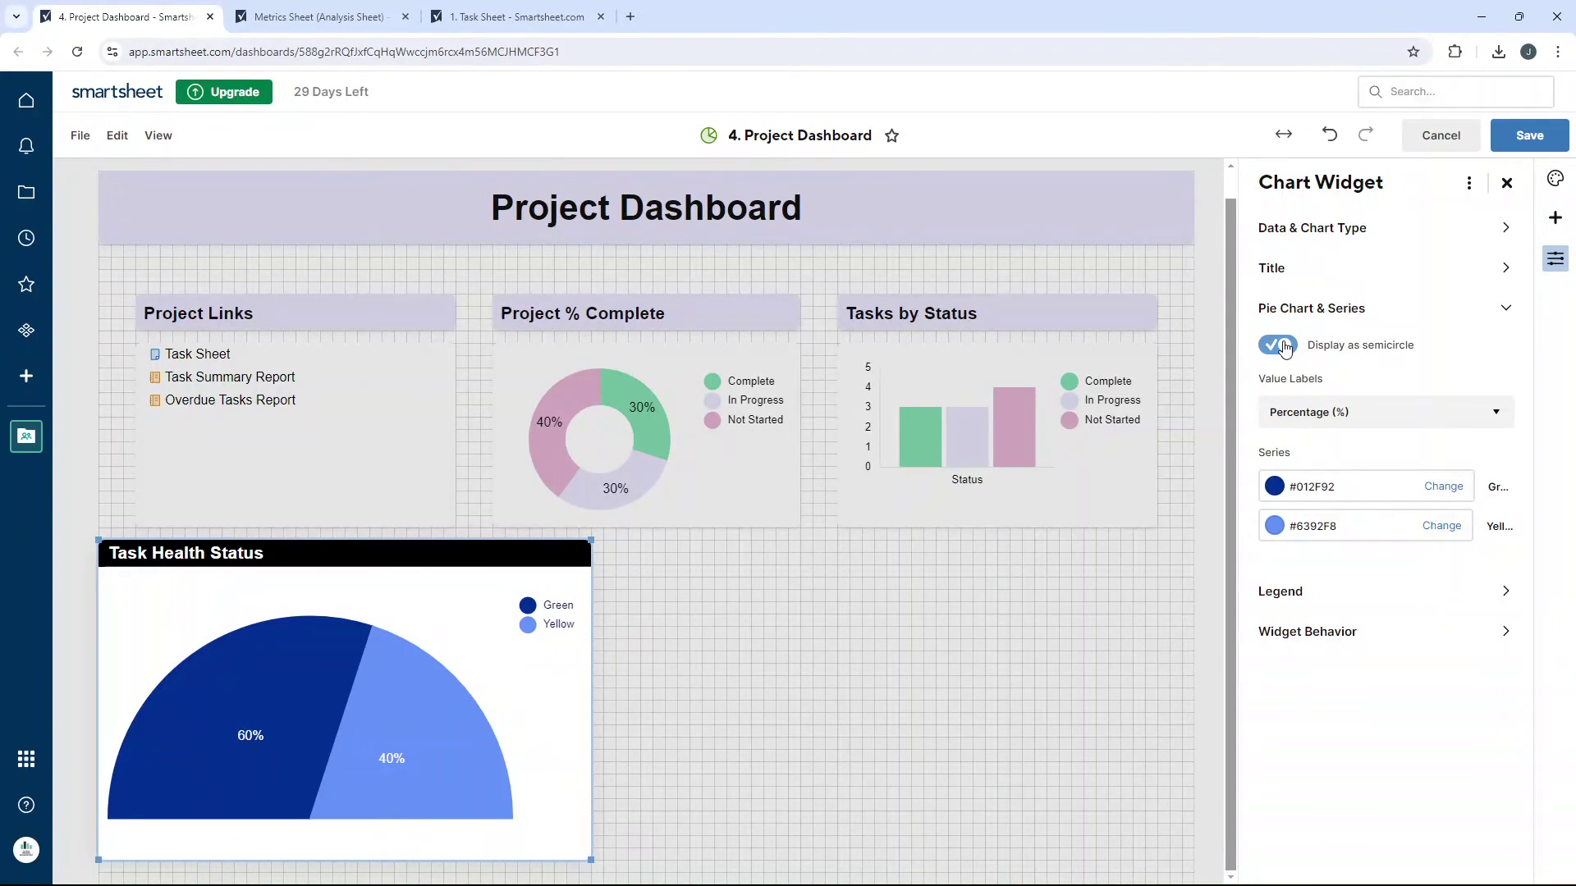
pyautogui.click(1284, 347)
pyautogui.click(1365, 413)
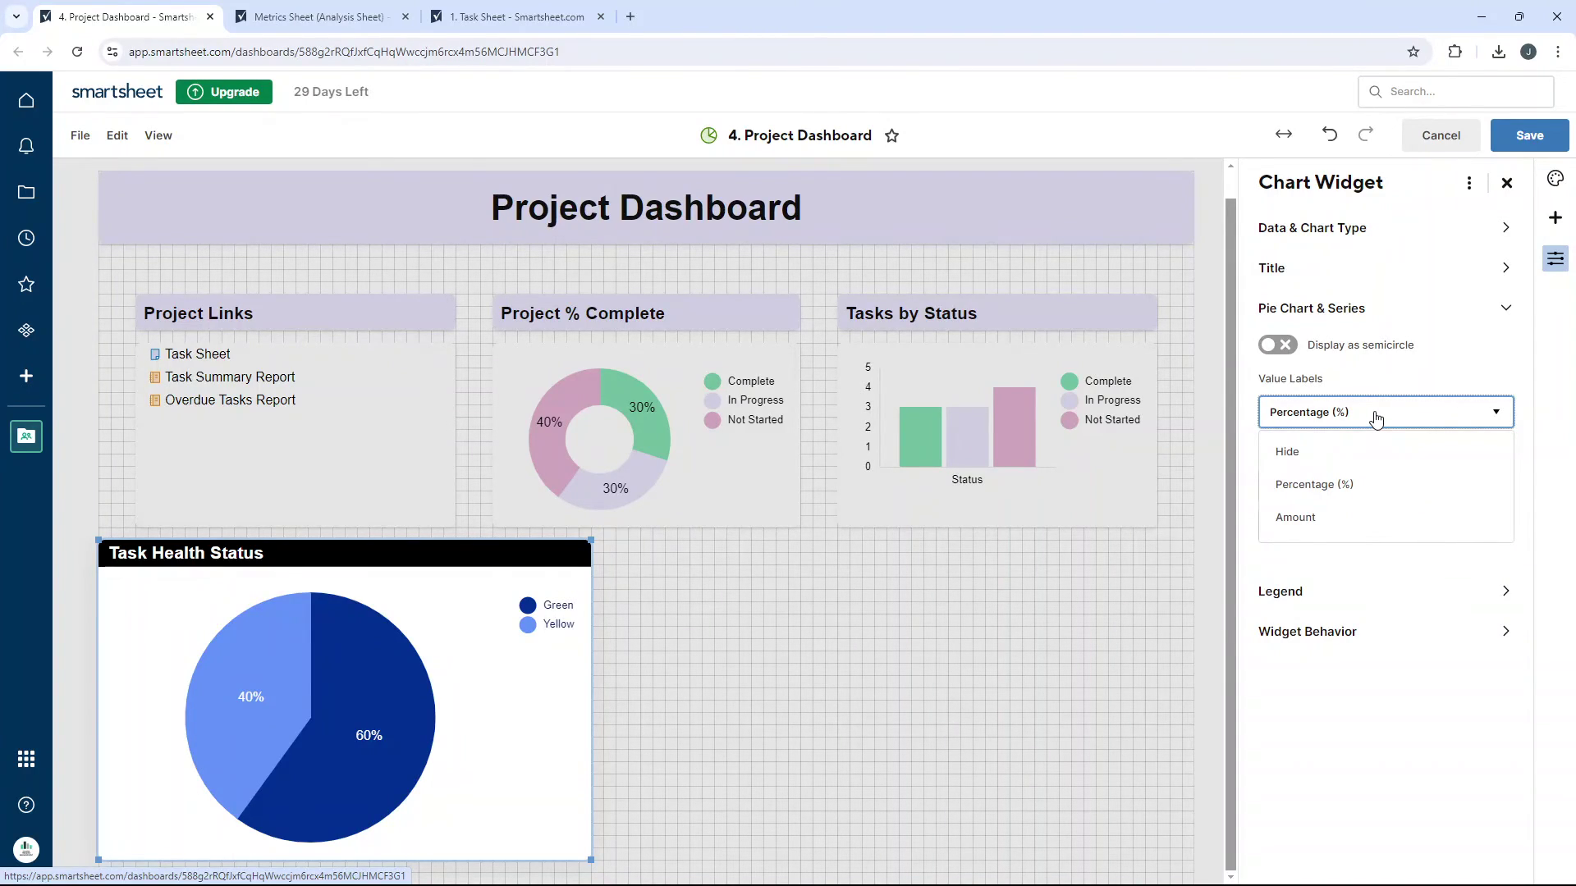
pyautogui.click(1350, 517)
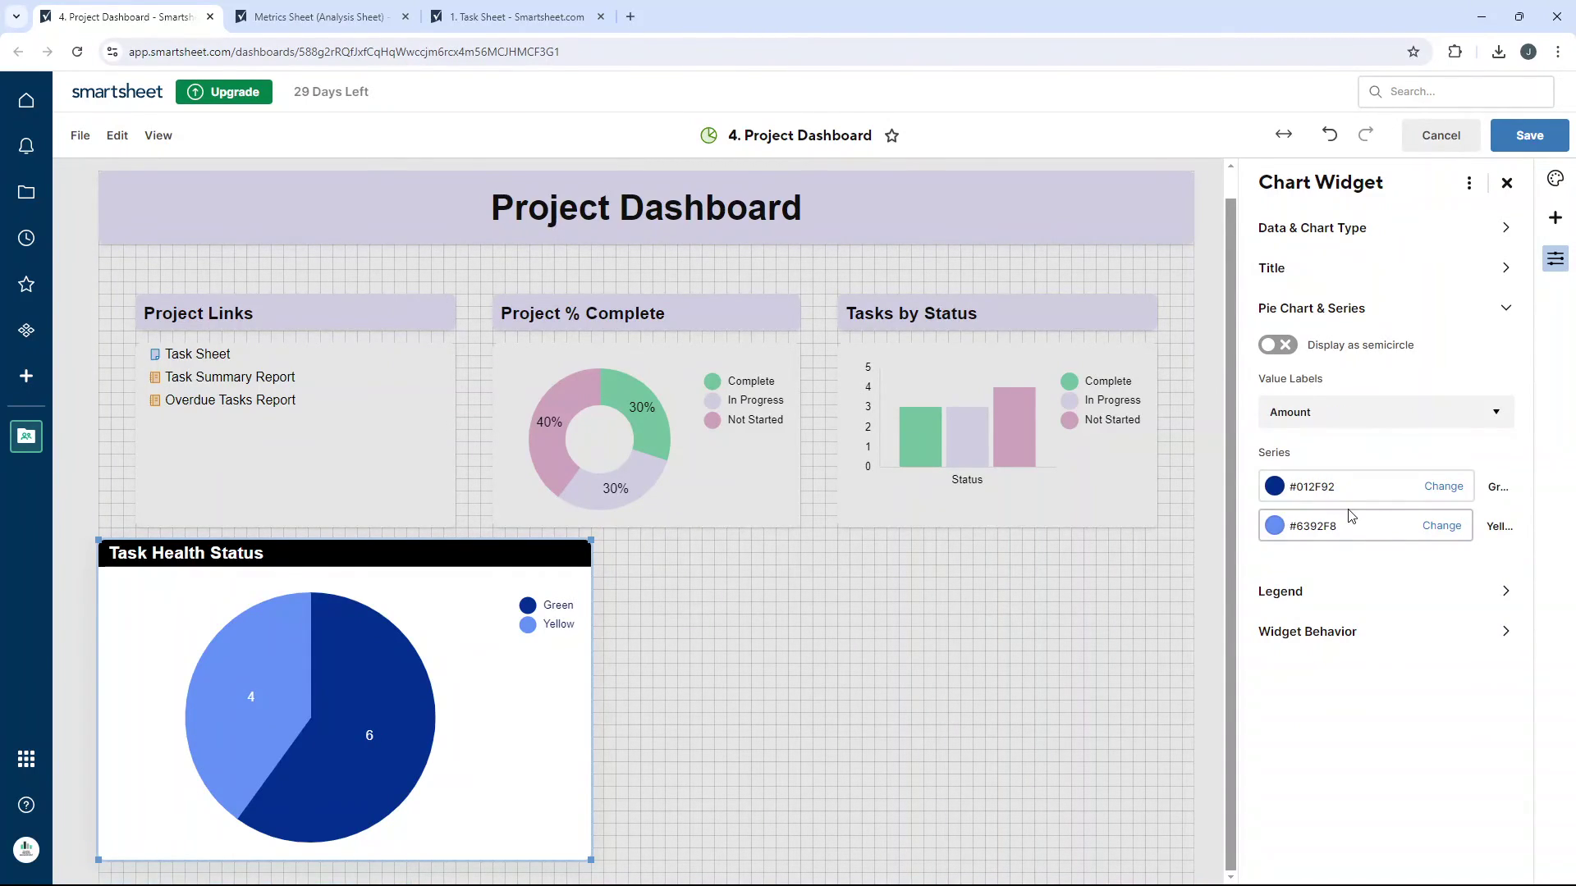
pyautogui.click(1326, 411)
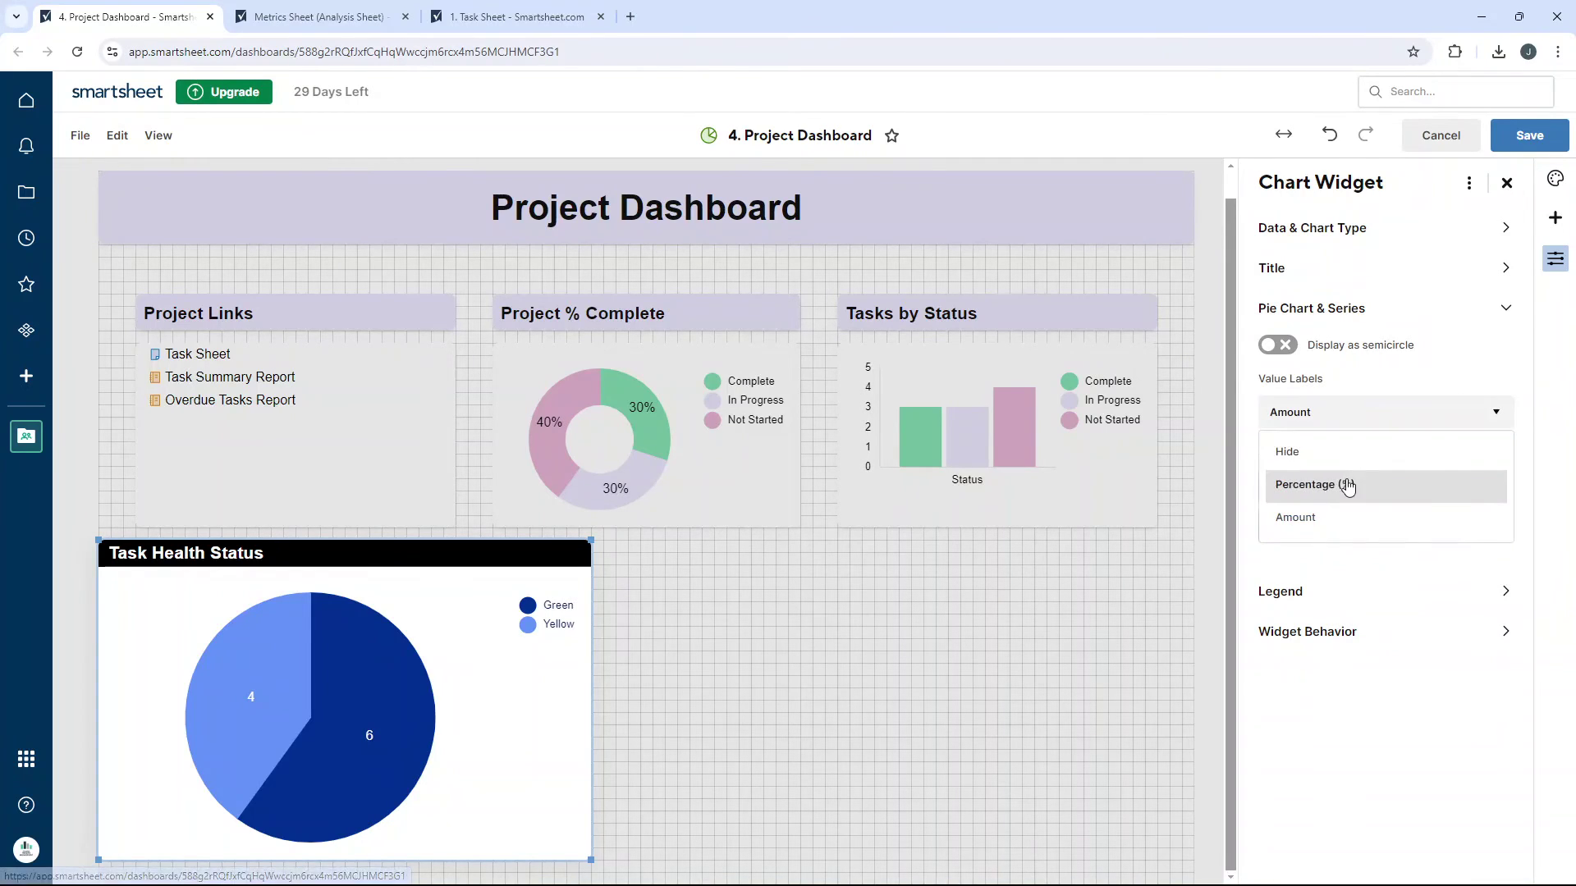
pyautogui.click(1346, 485)
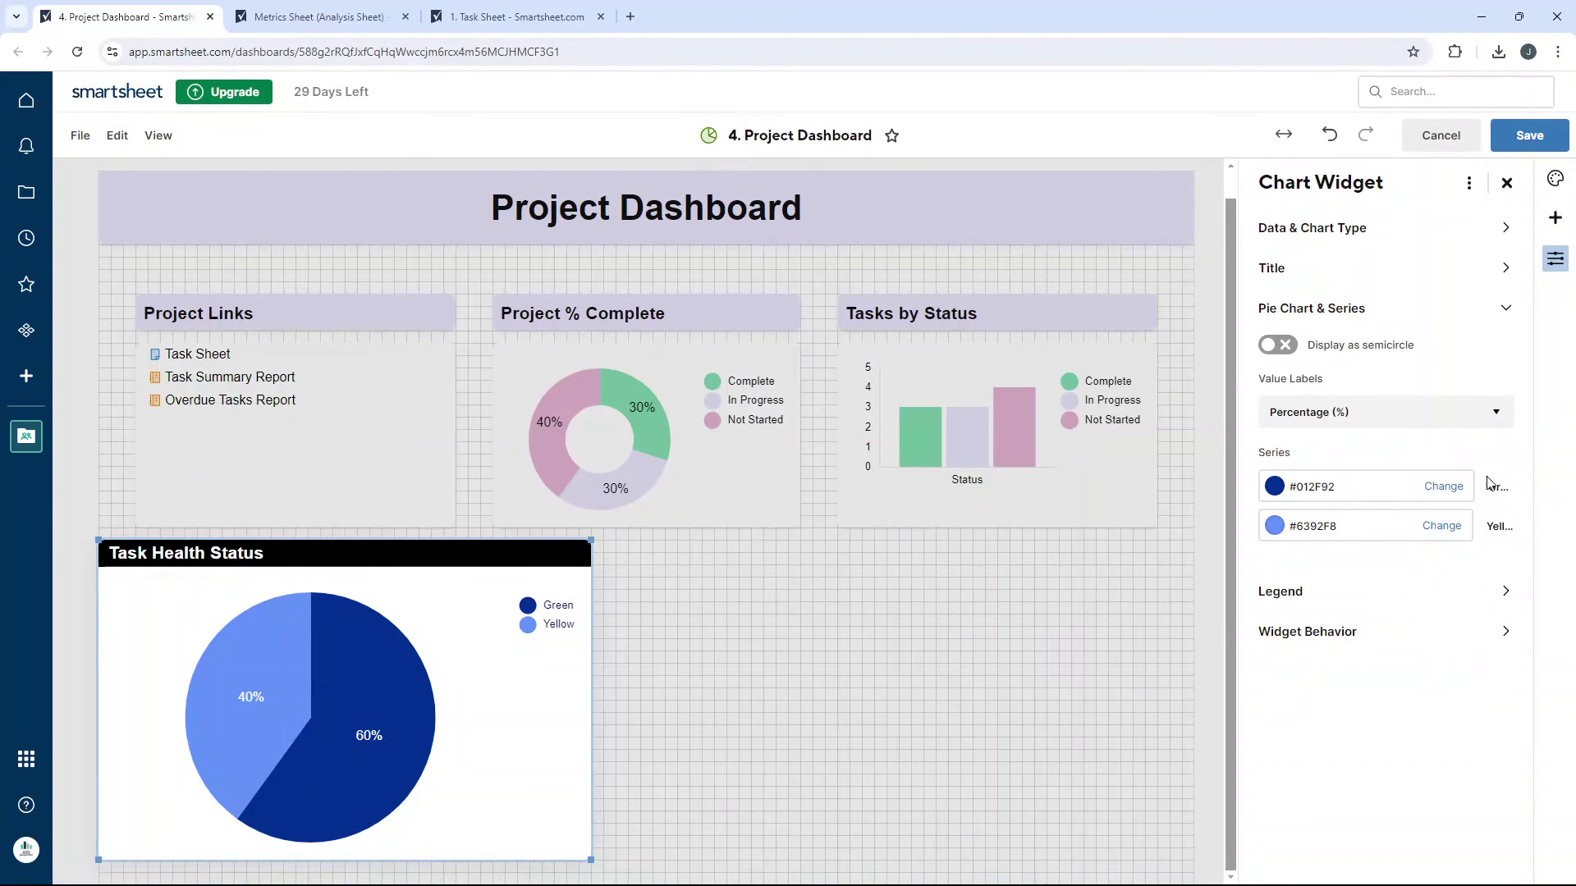
pyautogui.click(1503, 412)
pyautogui.click(1503, 413)
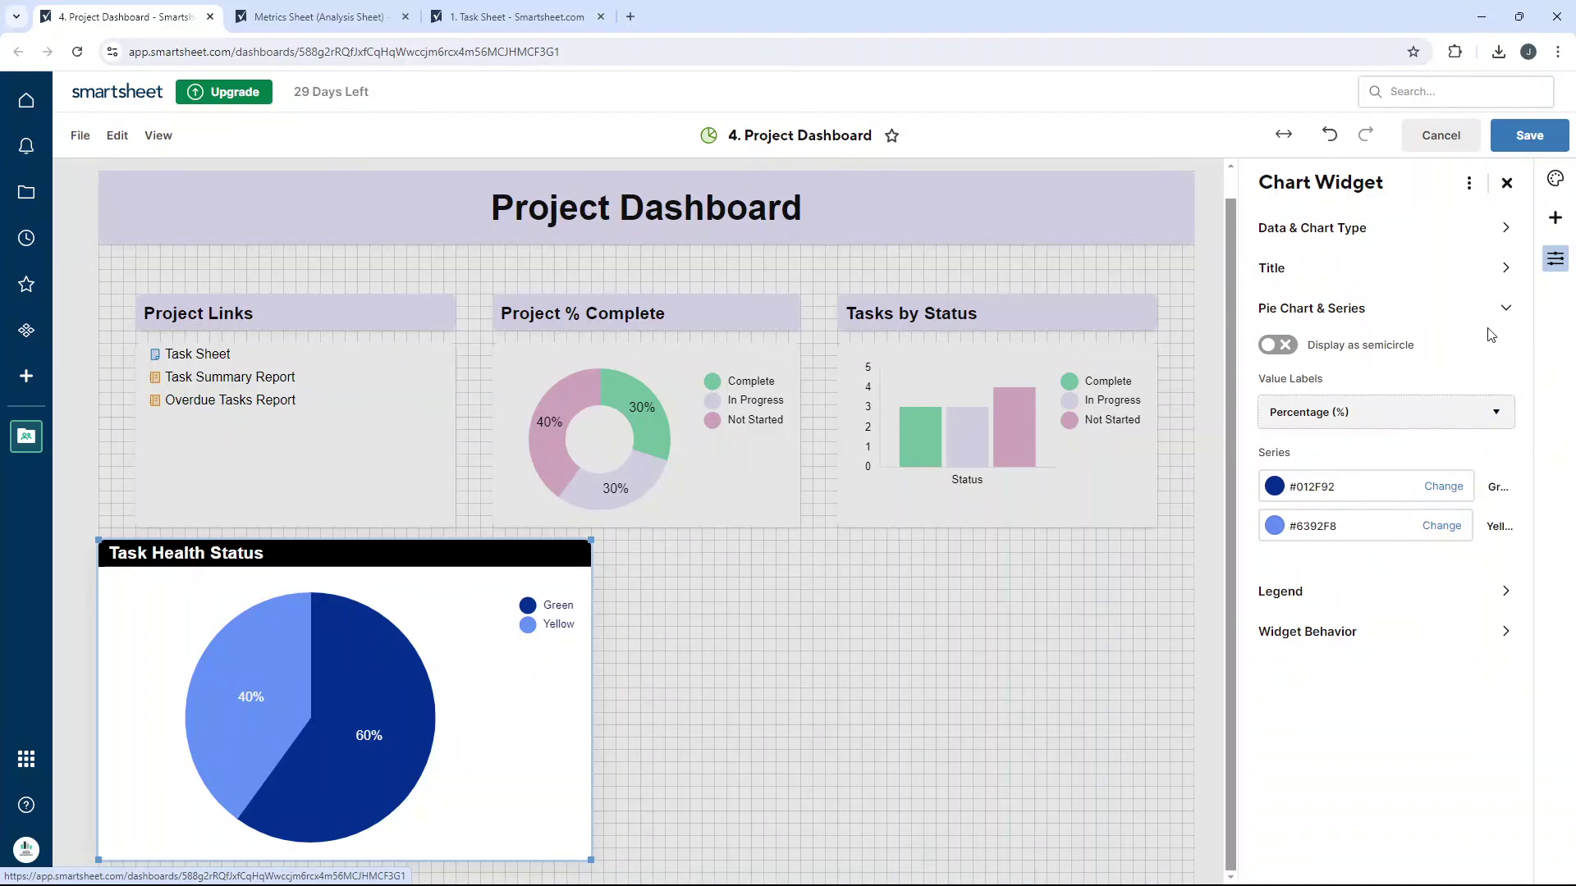
pyautogui.click(1505, 308)
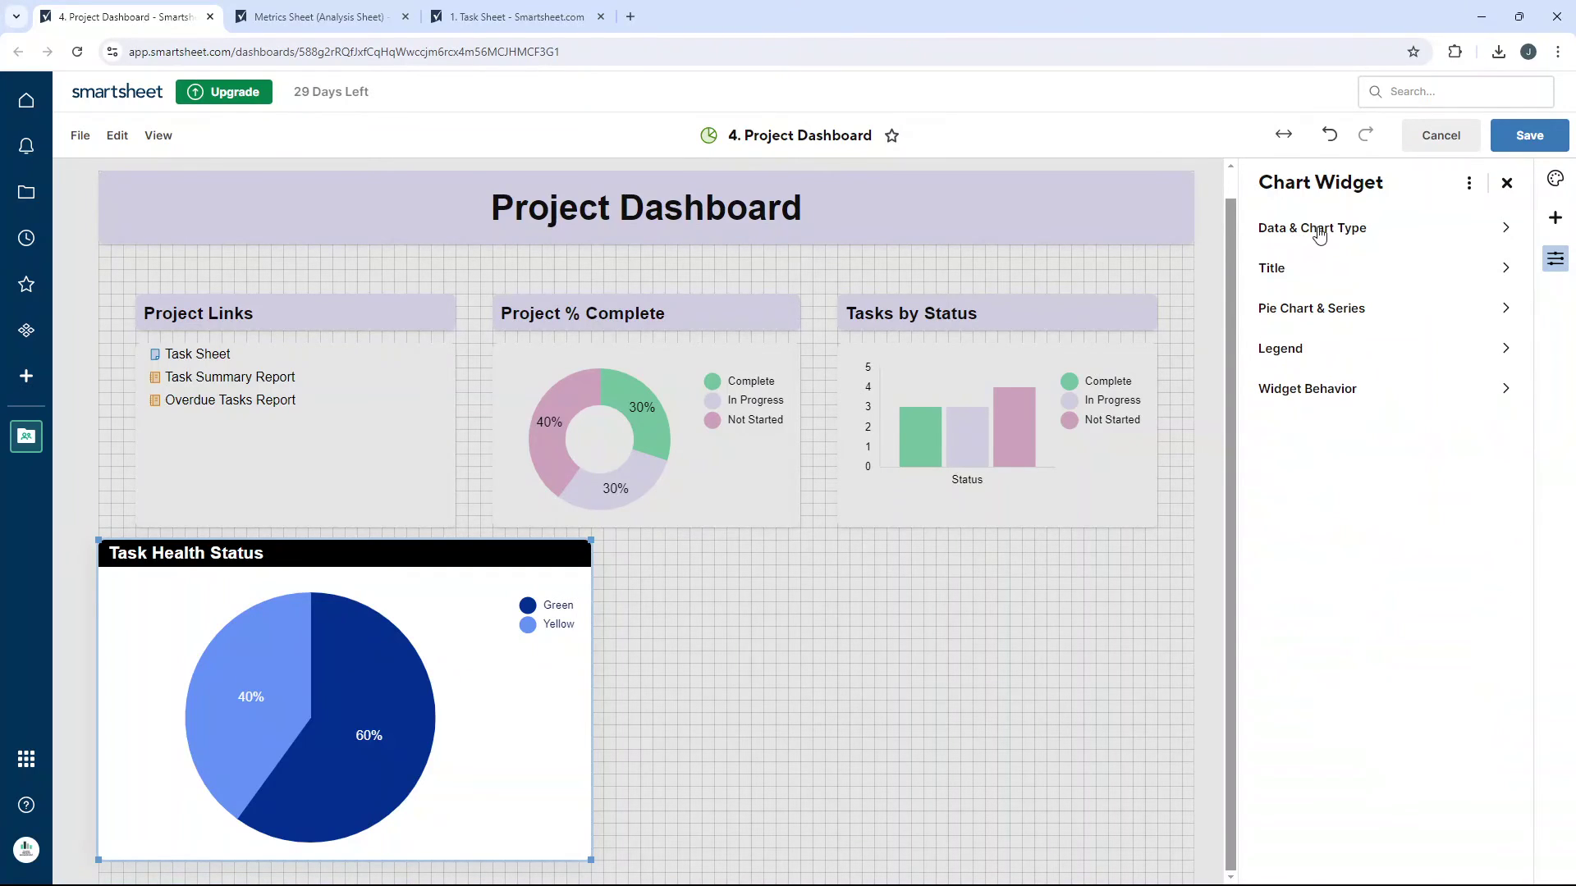
# Set the legend to No Legend after trying the Top, Bottom and Right positions.
pyautogui.click(1355, 349)
pyautogui.click(1356, 419)
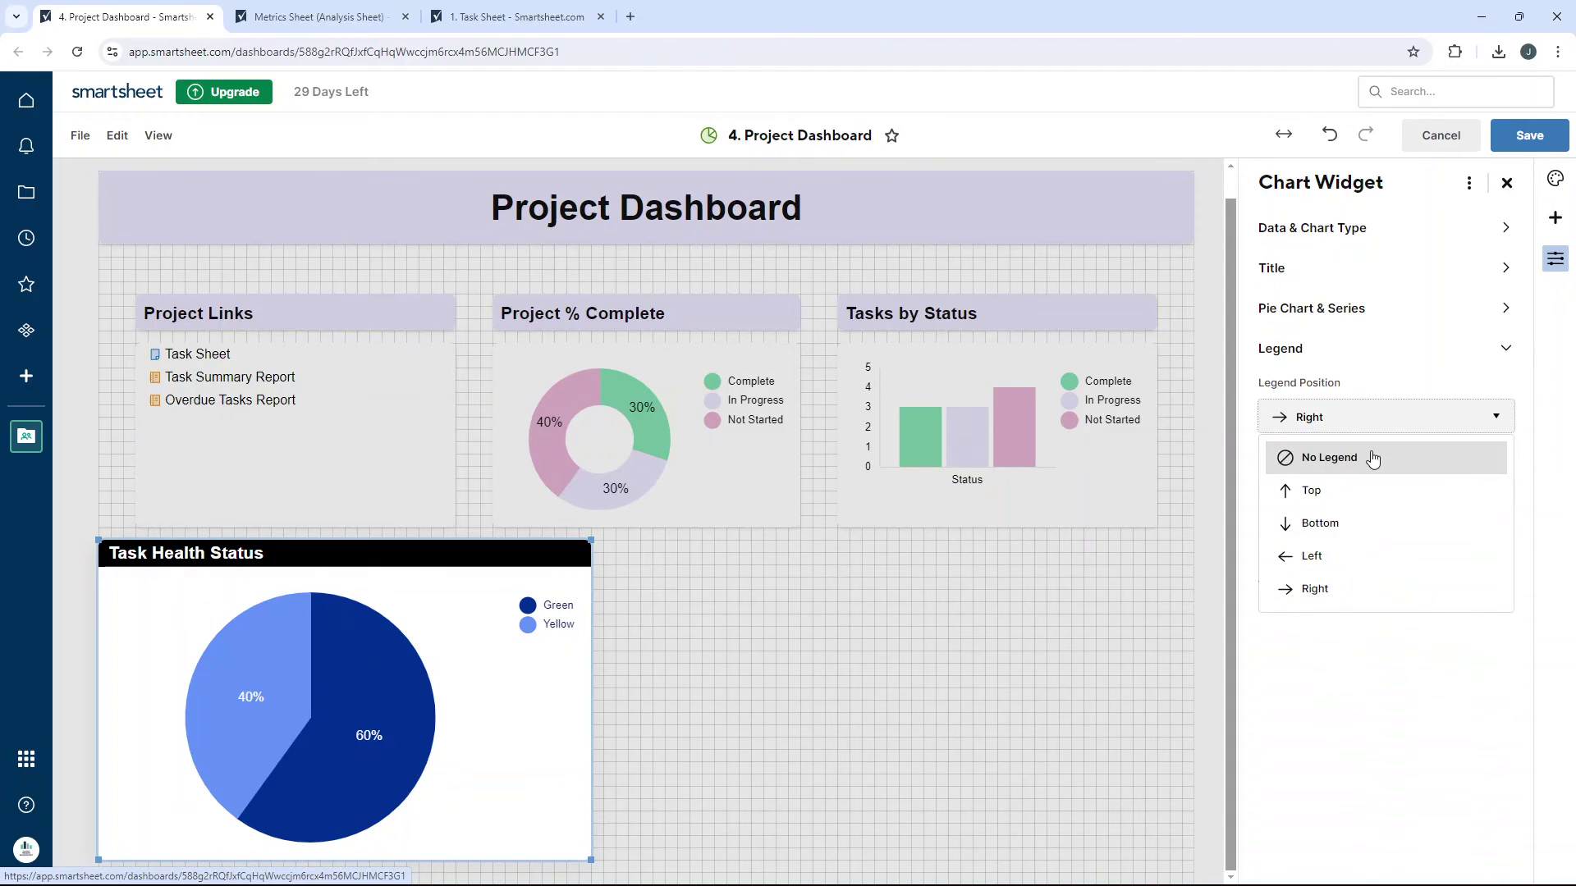
pyautogui.click(1372, 488)
pyautogui.click(1351, 425)
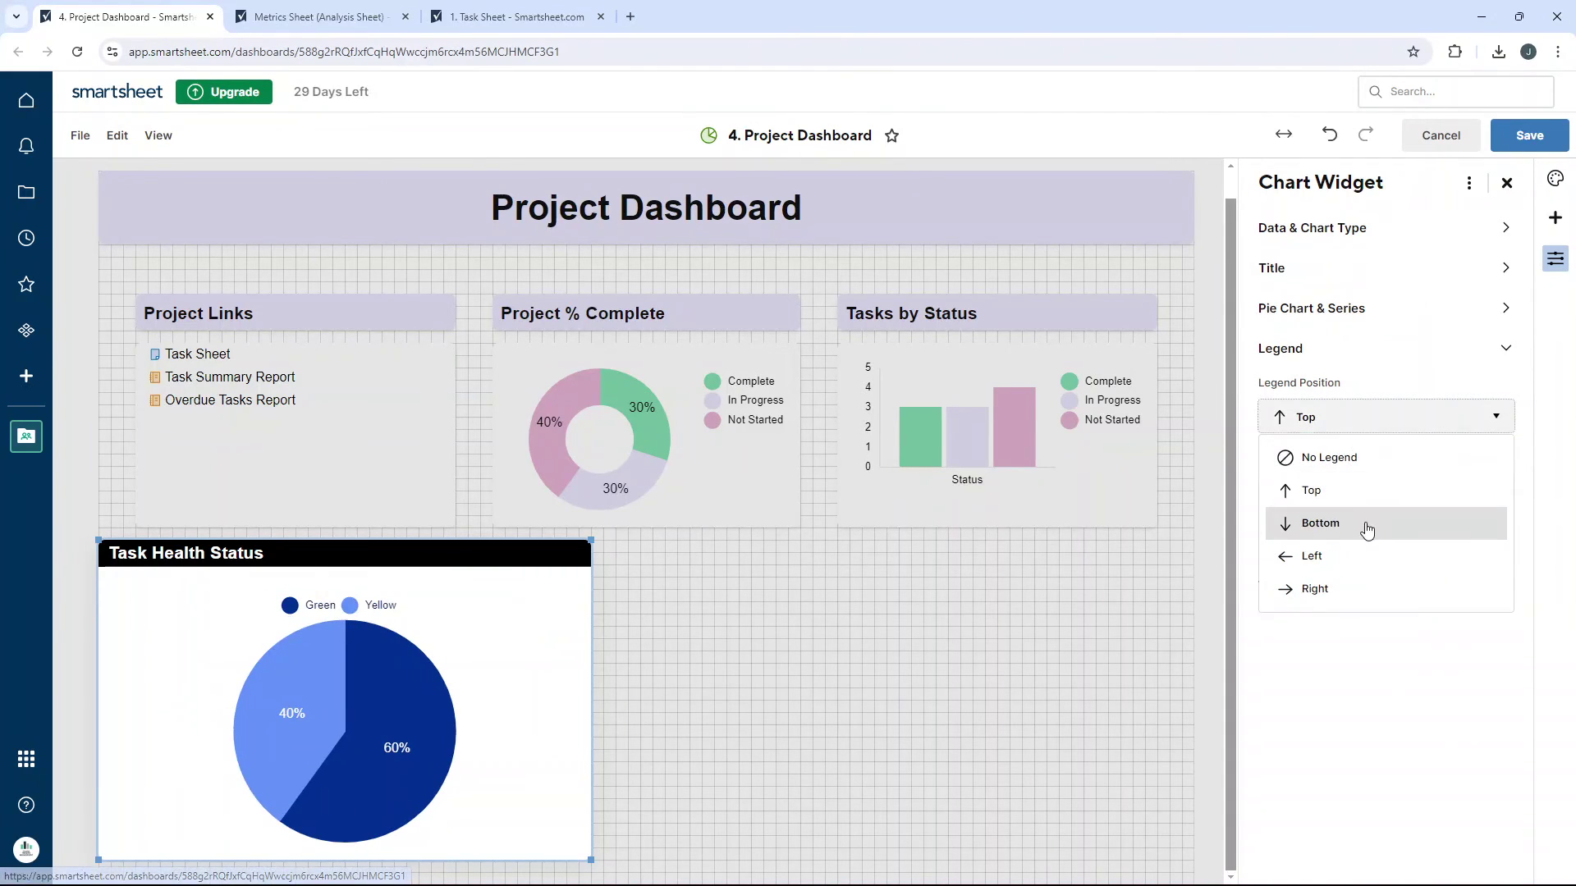
pyautogui.click(1365, 526)
pyautogui.click(1327, 427)
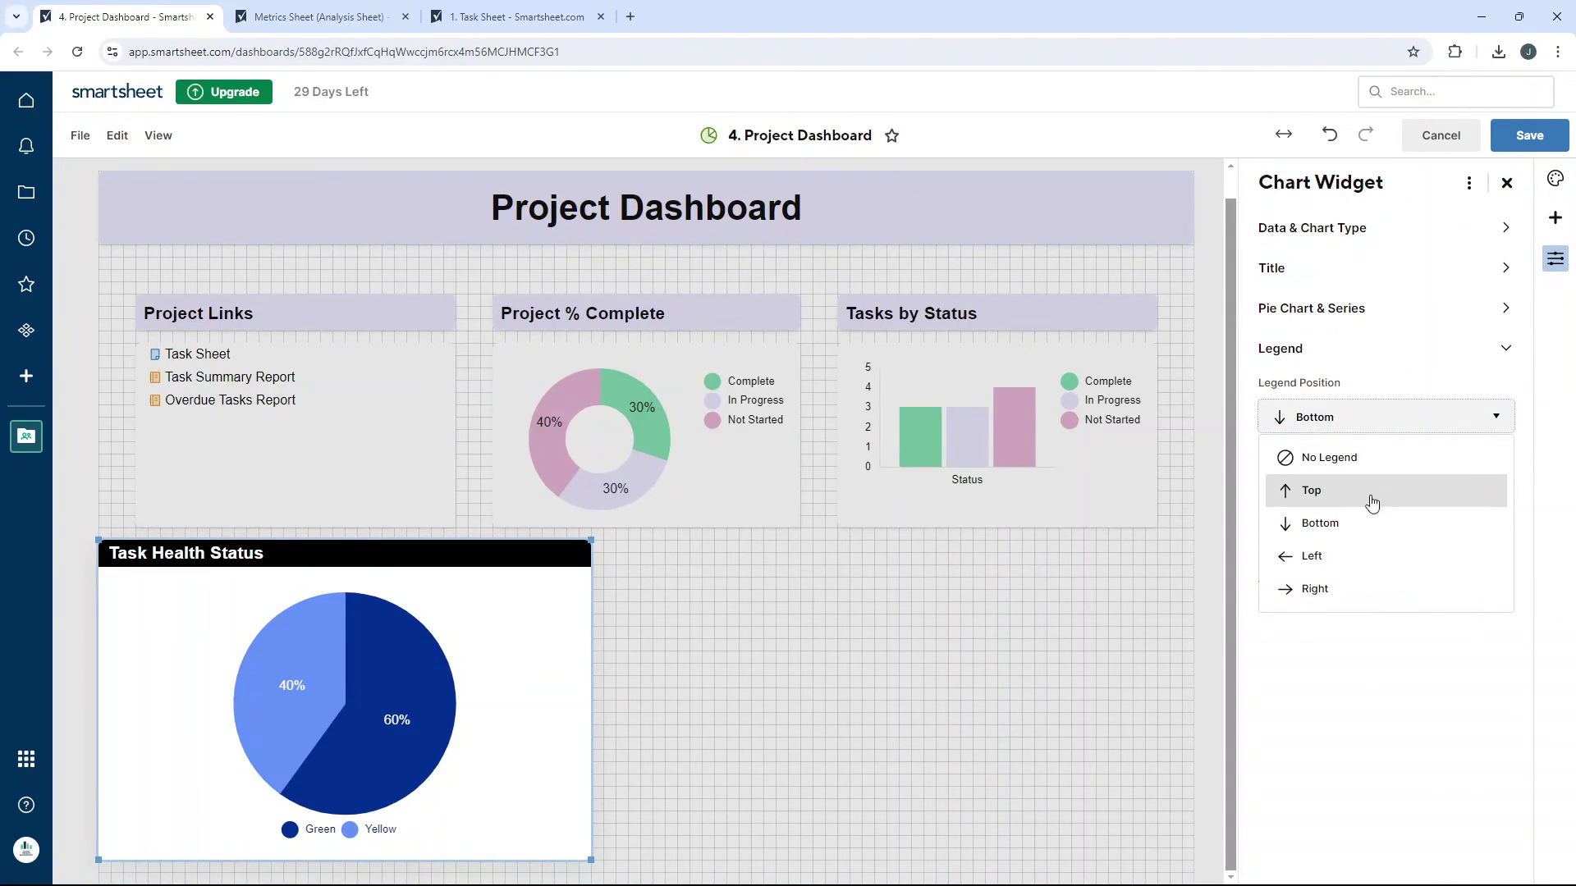
pyautogui.click(1382, 588)
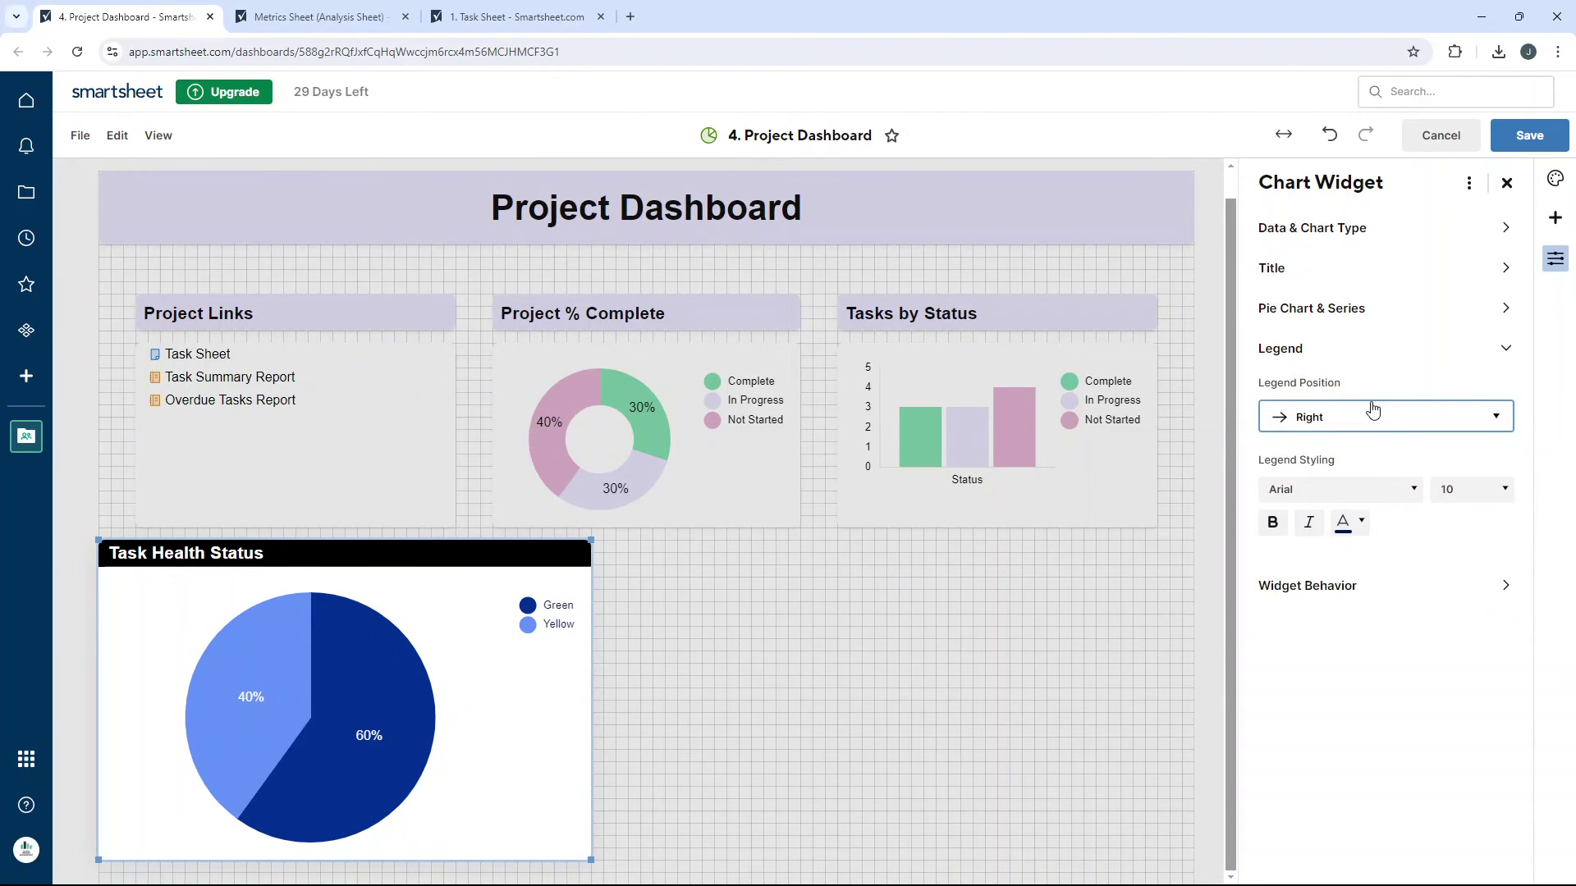
pyautogui.click(1382, 425)
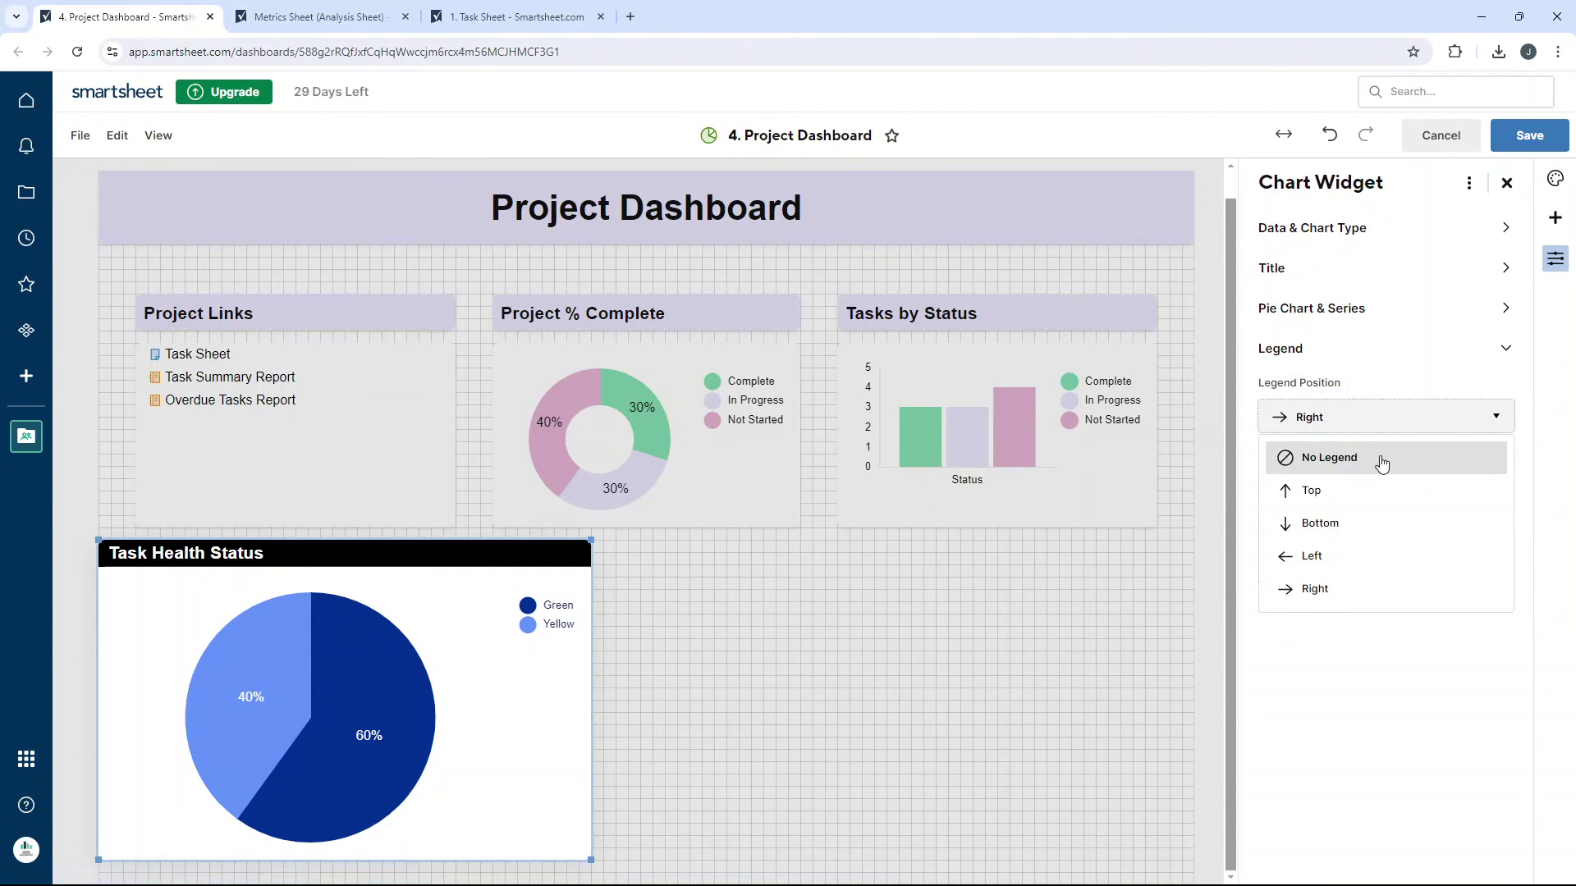
pyautogui.click(1384, 459)
pyautogui.moveTo(407, 735)
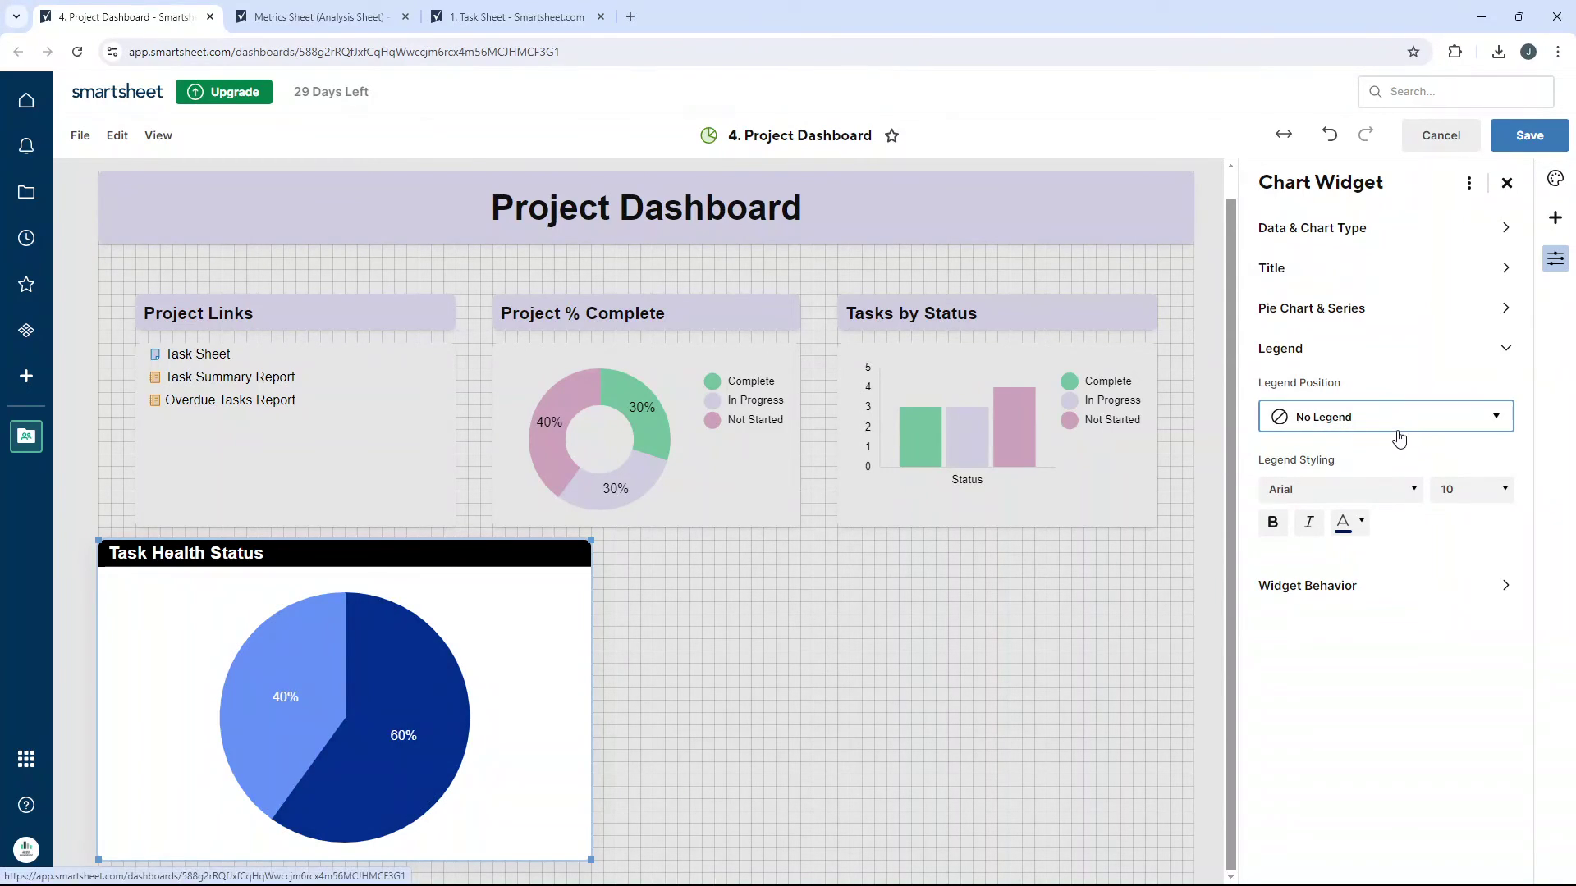
# Open the widget's click-behaviour settings and review the Metrics Sheet and 1. Task Sheet.
pyautogui.click(1505, 353)
pyautogui.click(1457, 401)
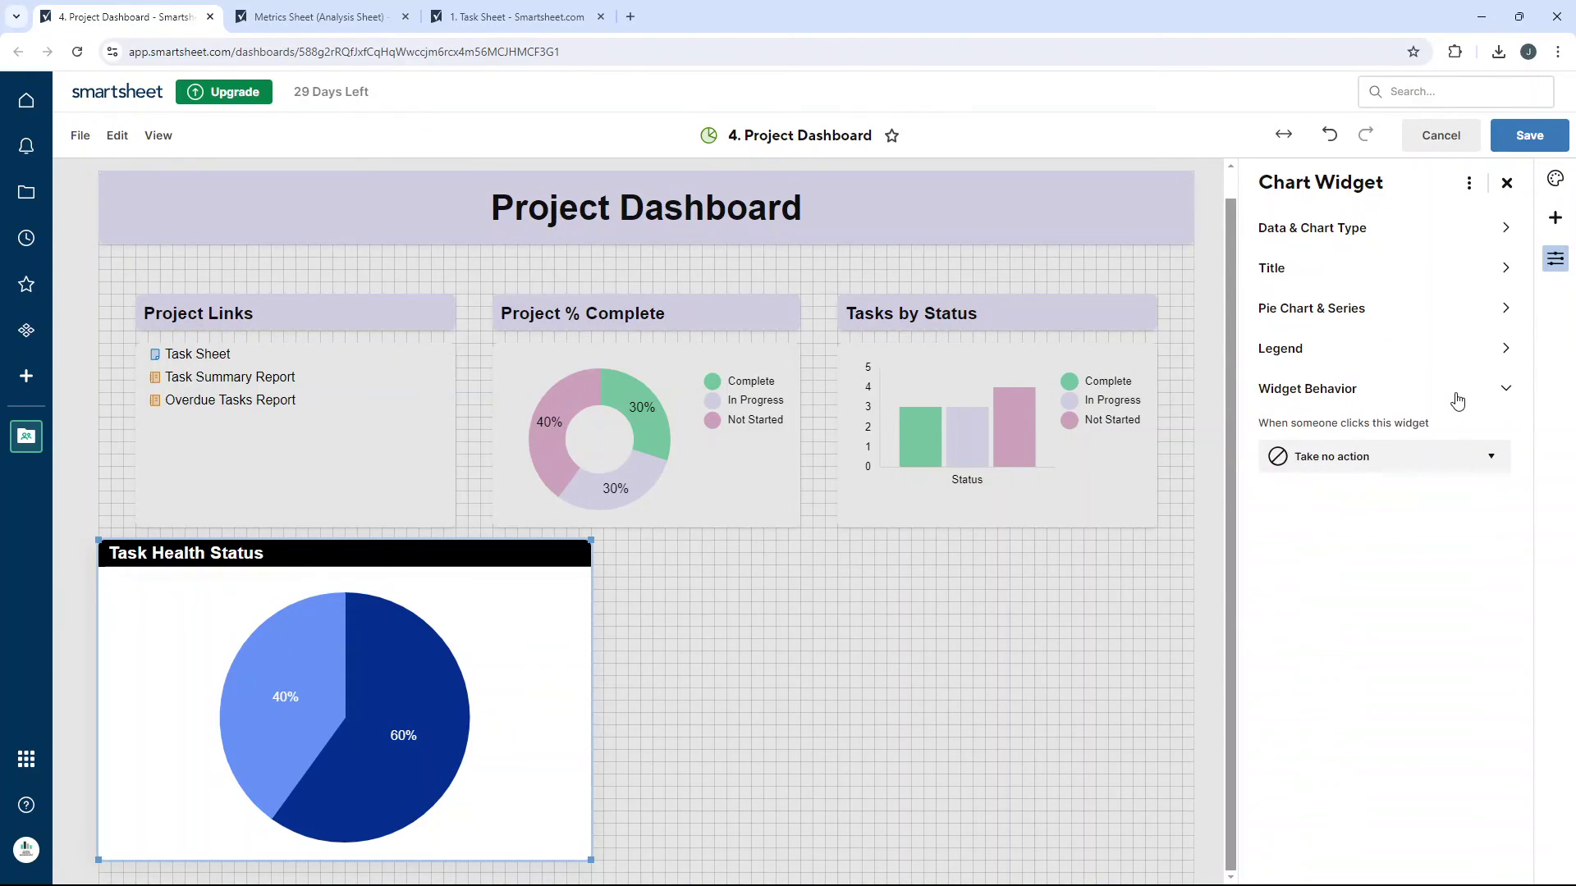
pyautogui.click(1451, 458)
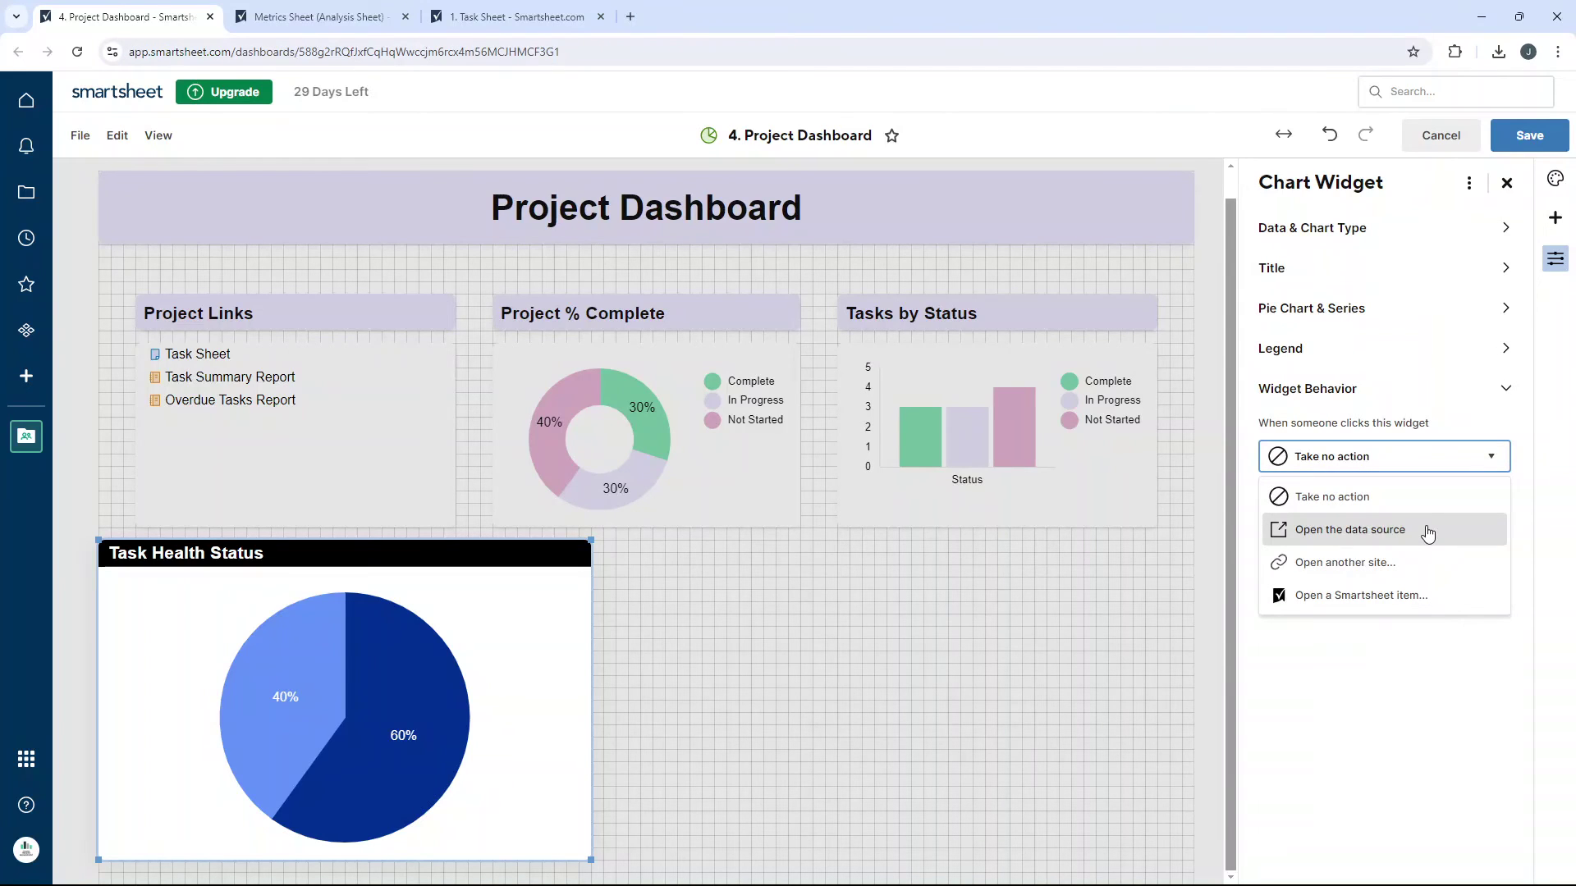
pyautogui.click(345, 19)
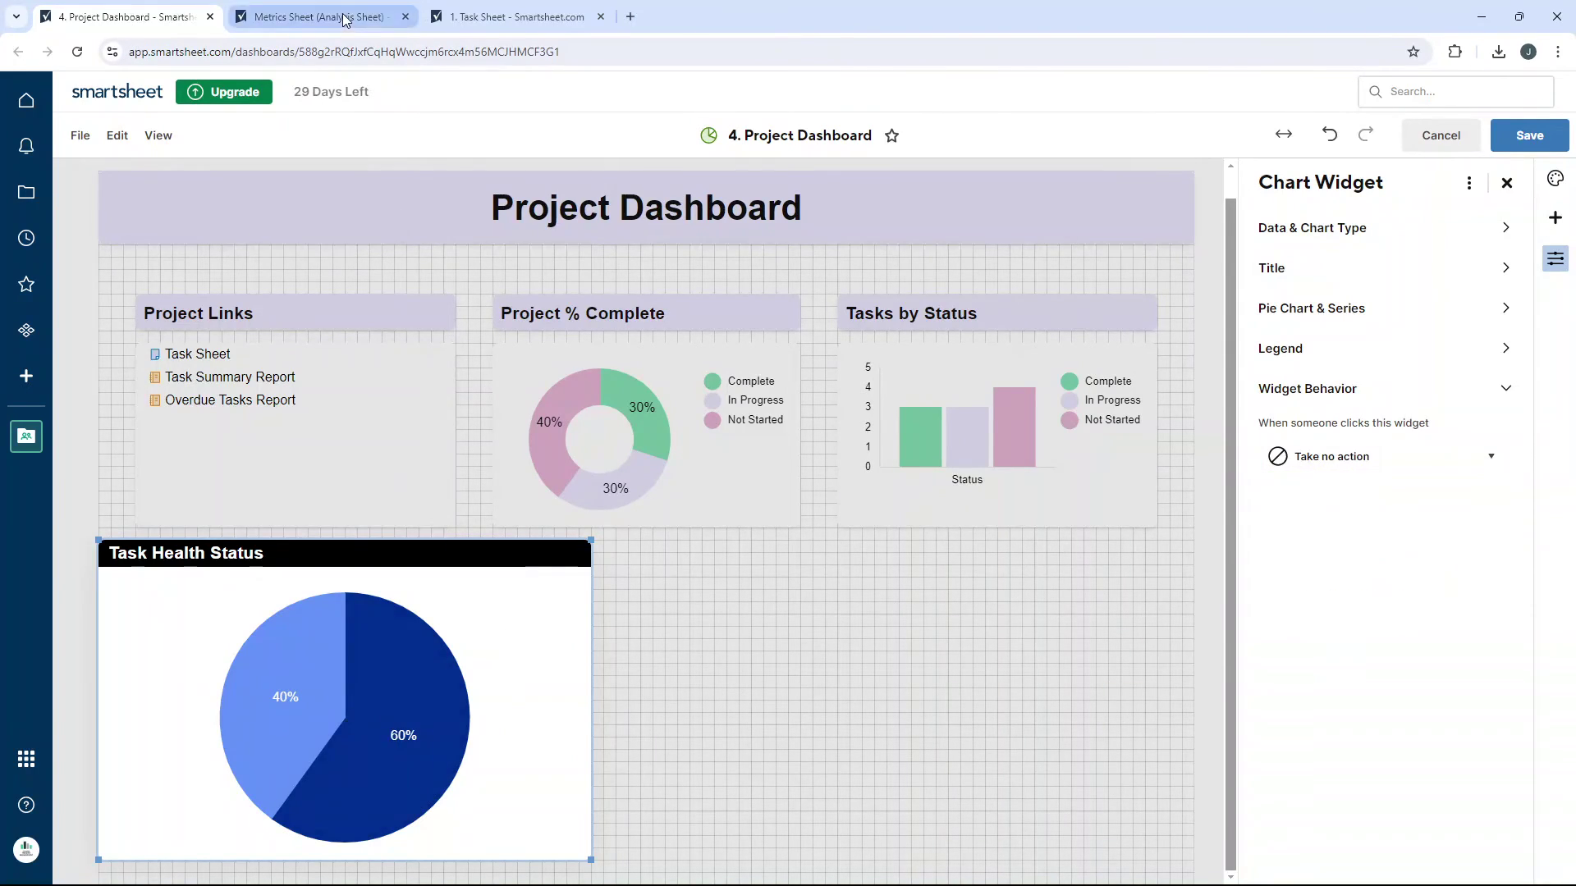
pyautogui.click(345, 19)
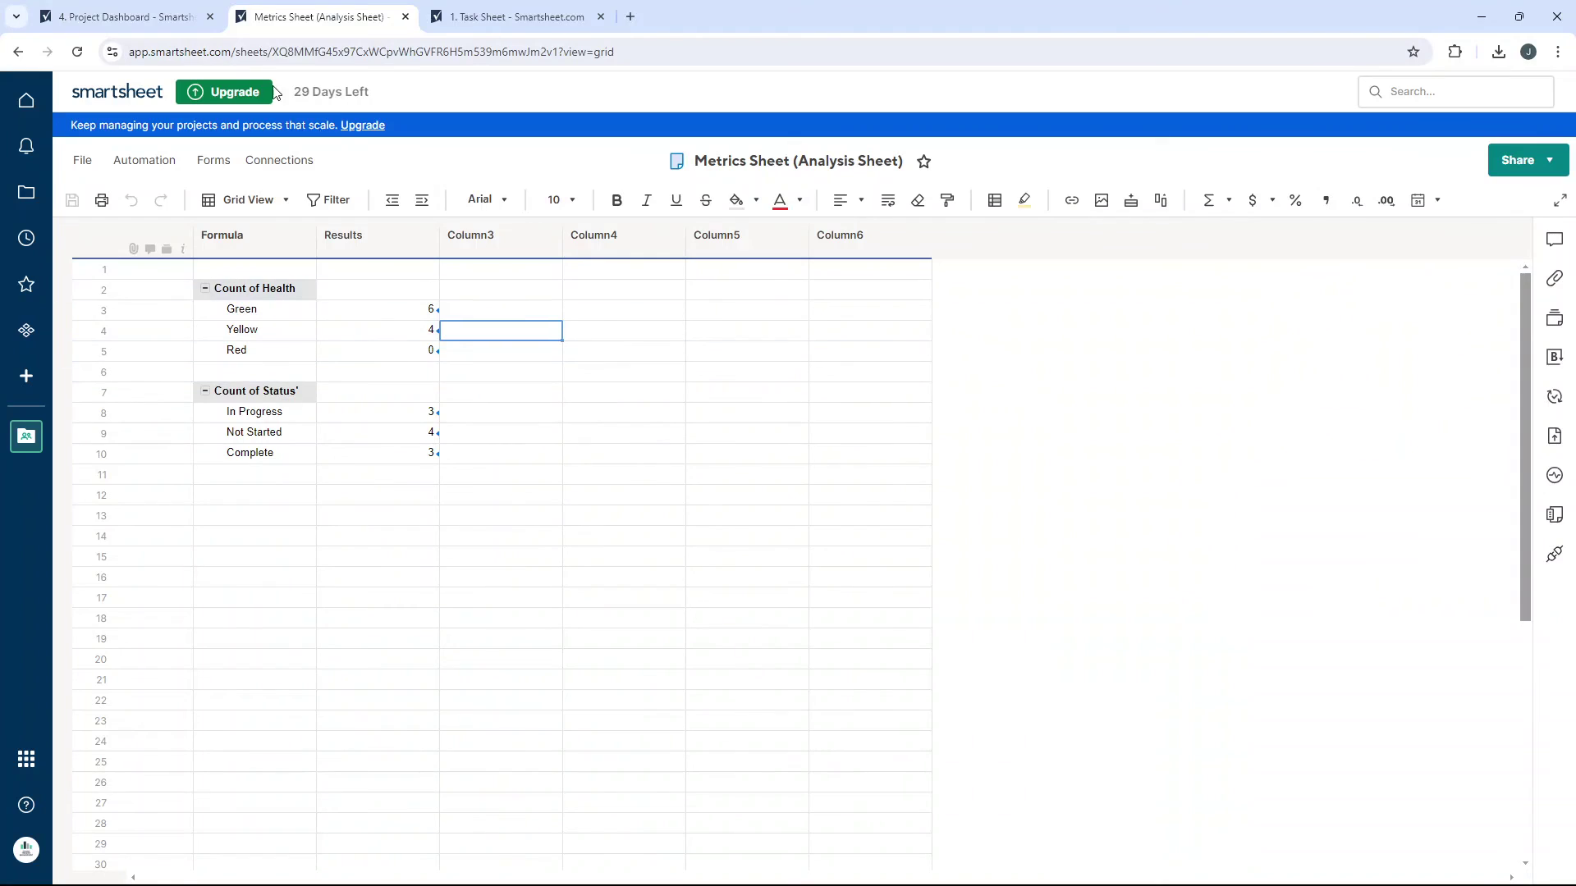
pyautogui.click(123, 16)
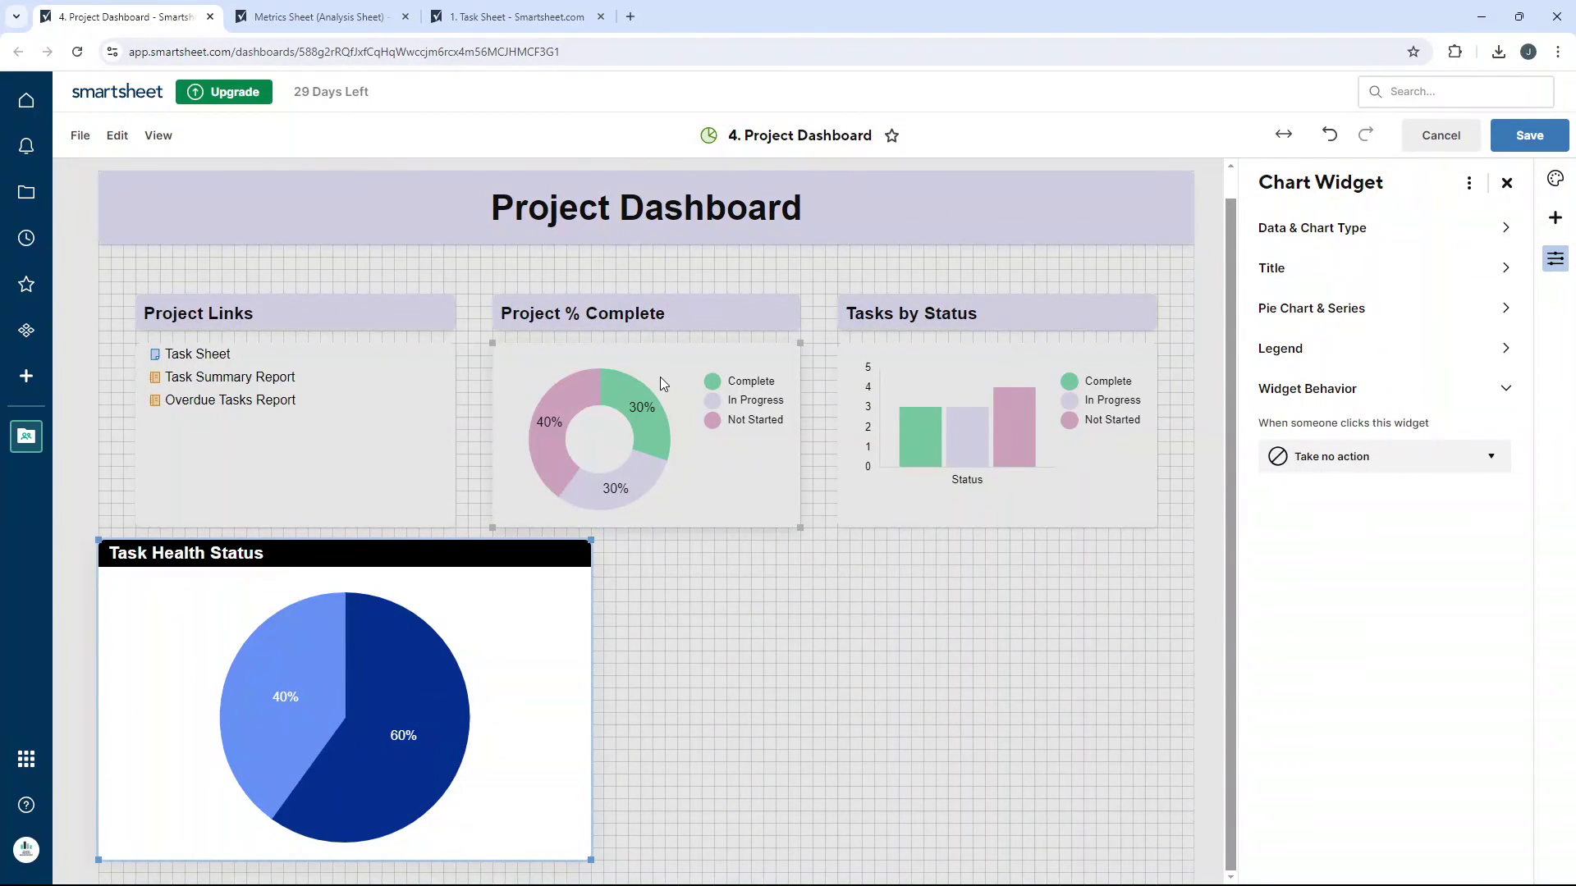
pyautogui.click(320, 16)
pyautogui.click(94, 10)
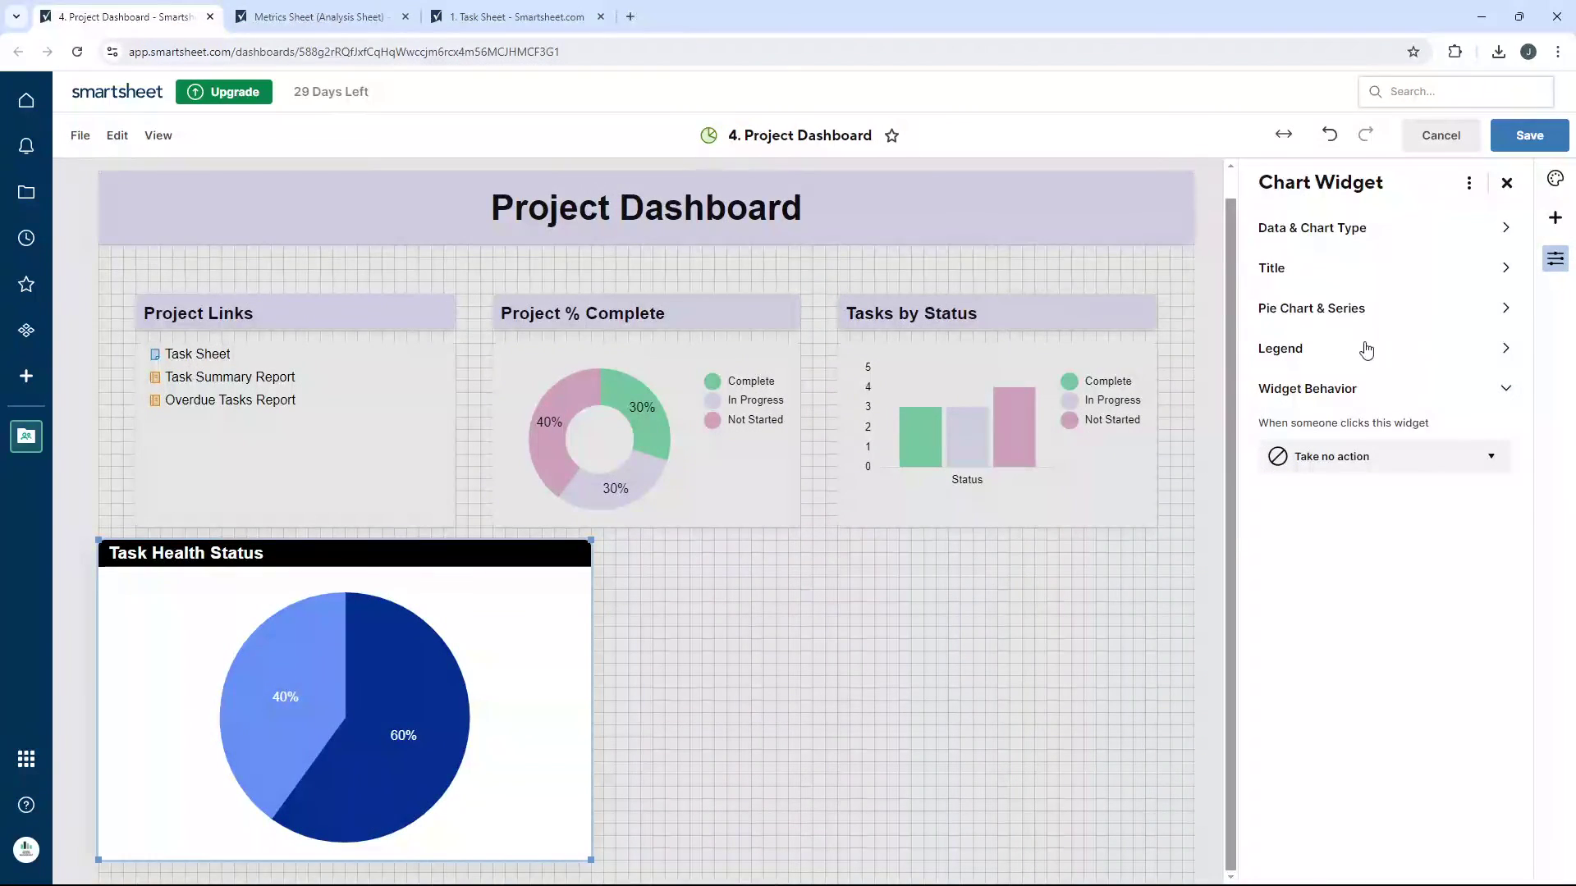
pyautogui.click(1441, 465)
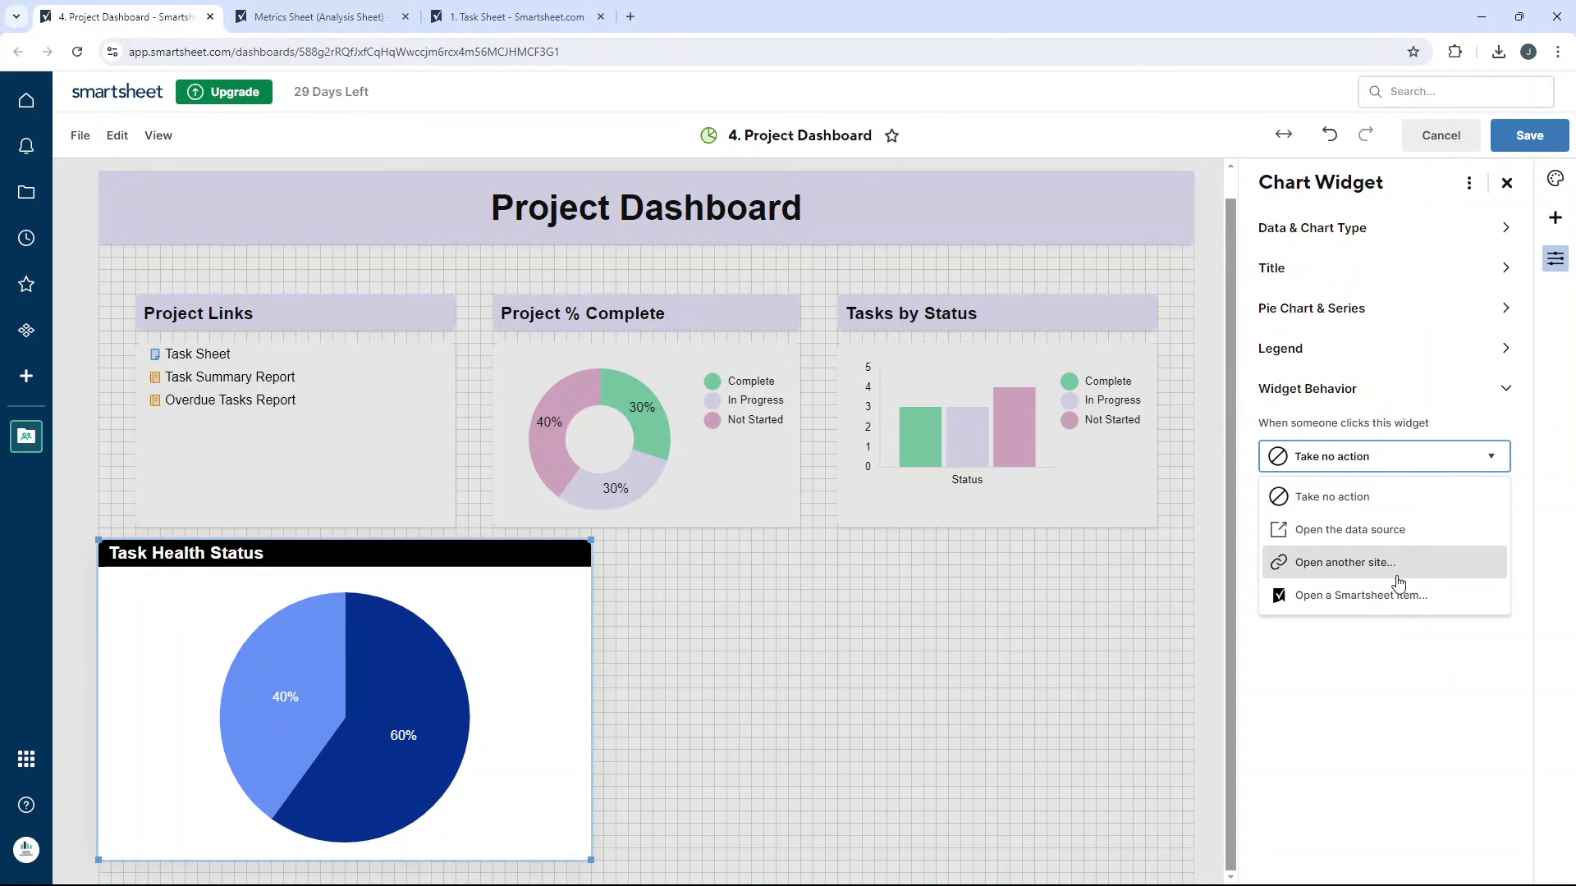
pyautogui.click(515, 17)
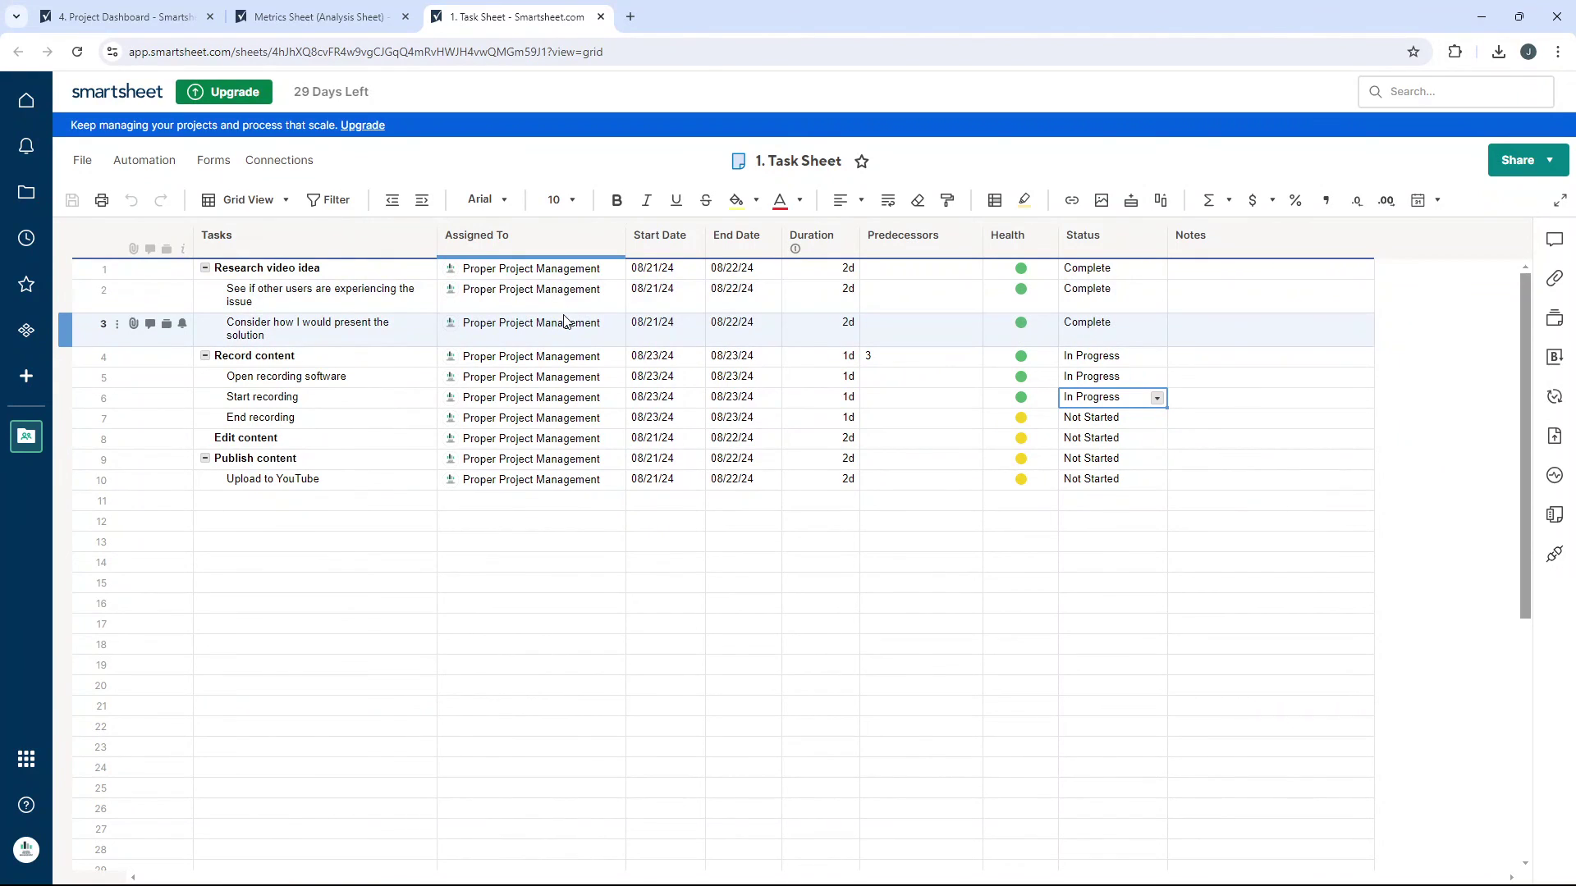
pyautogui.click(123, 17)
# Link the chart to open 1. Task Sheet from YouTube Demo > Project Files.
pyautogui.click(1393, 458)
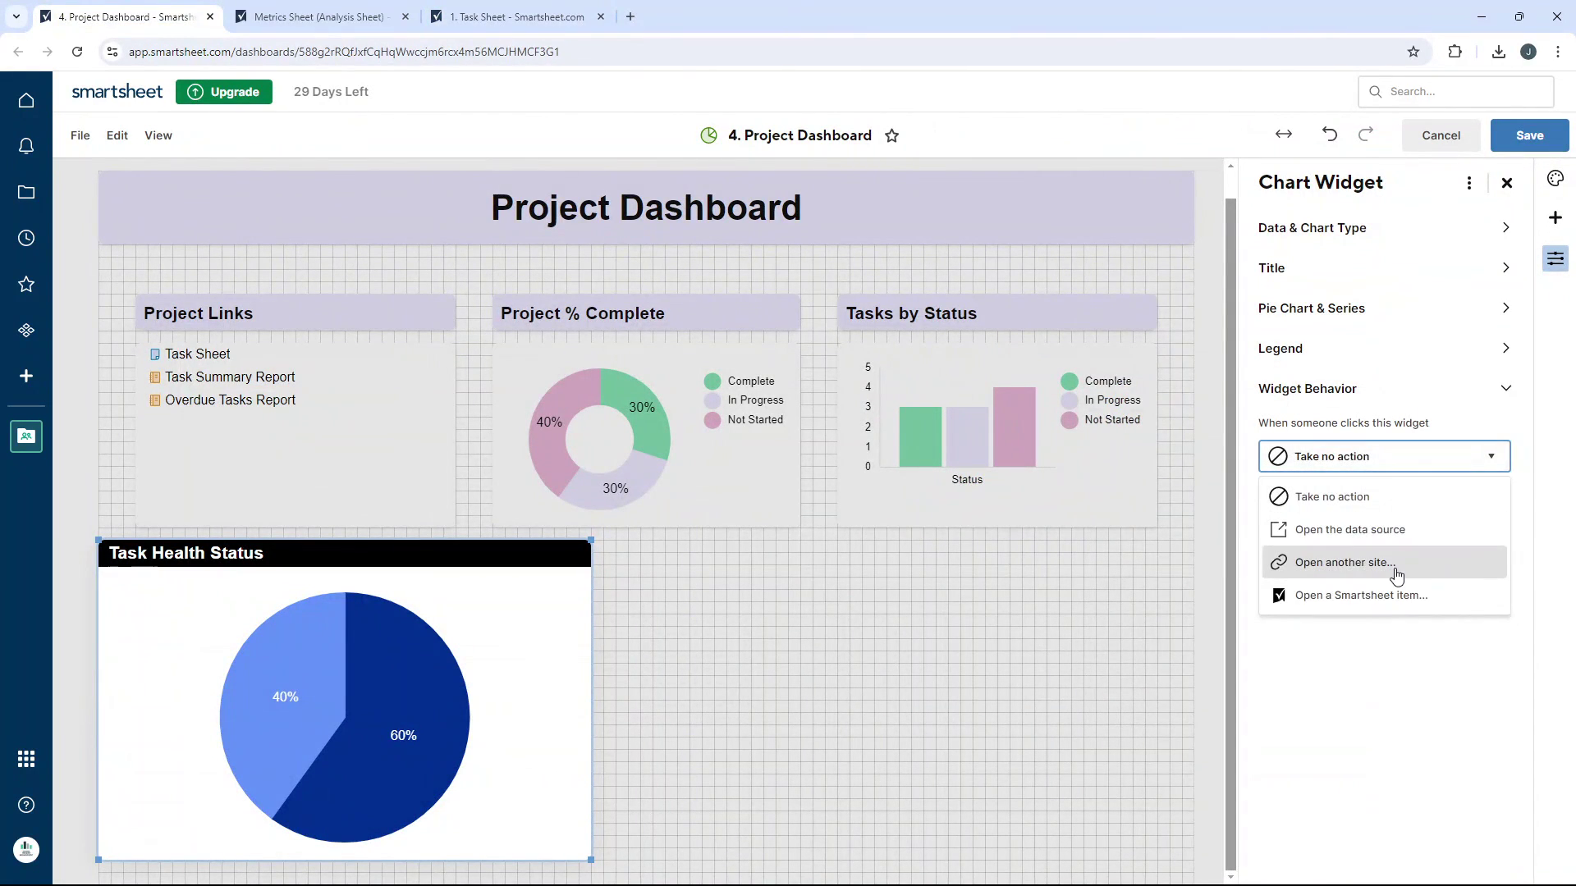
pyautogui.click(1399, 597)
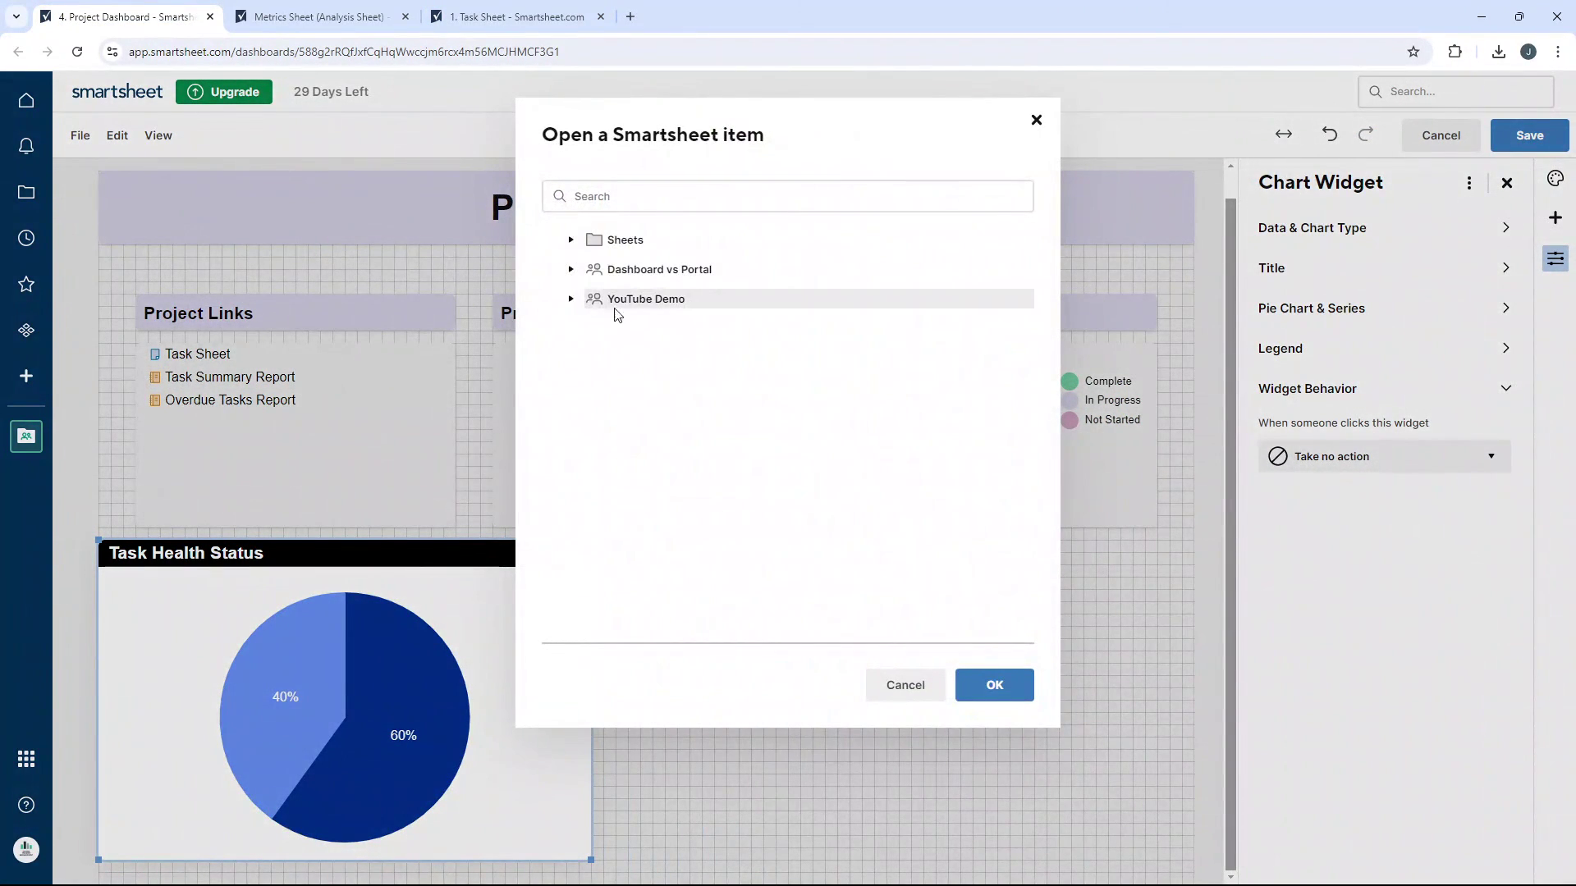
pyautogui.click(572, 299)
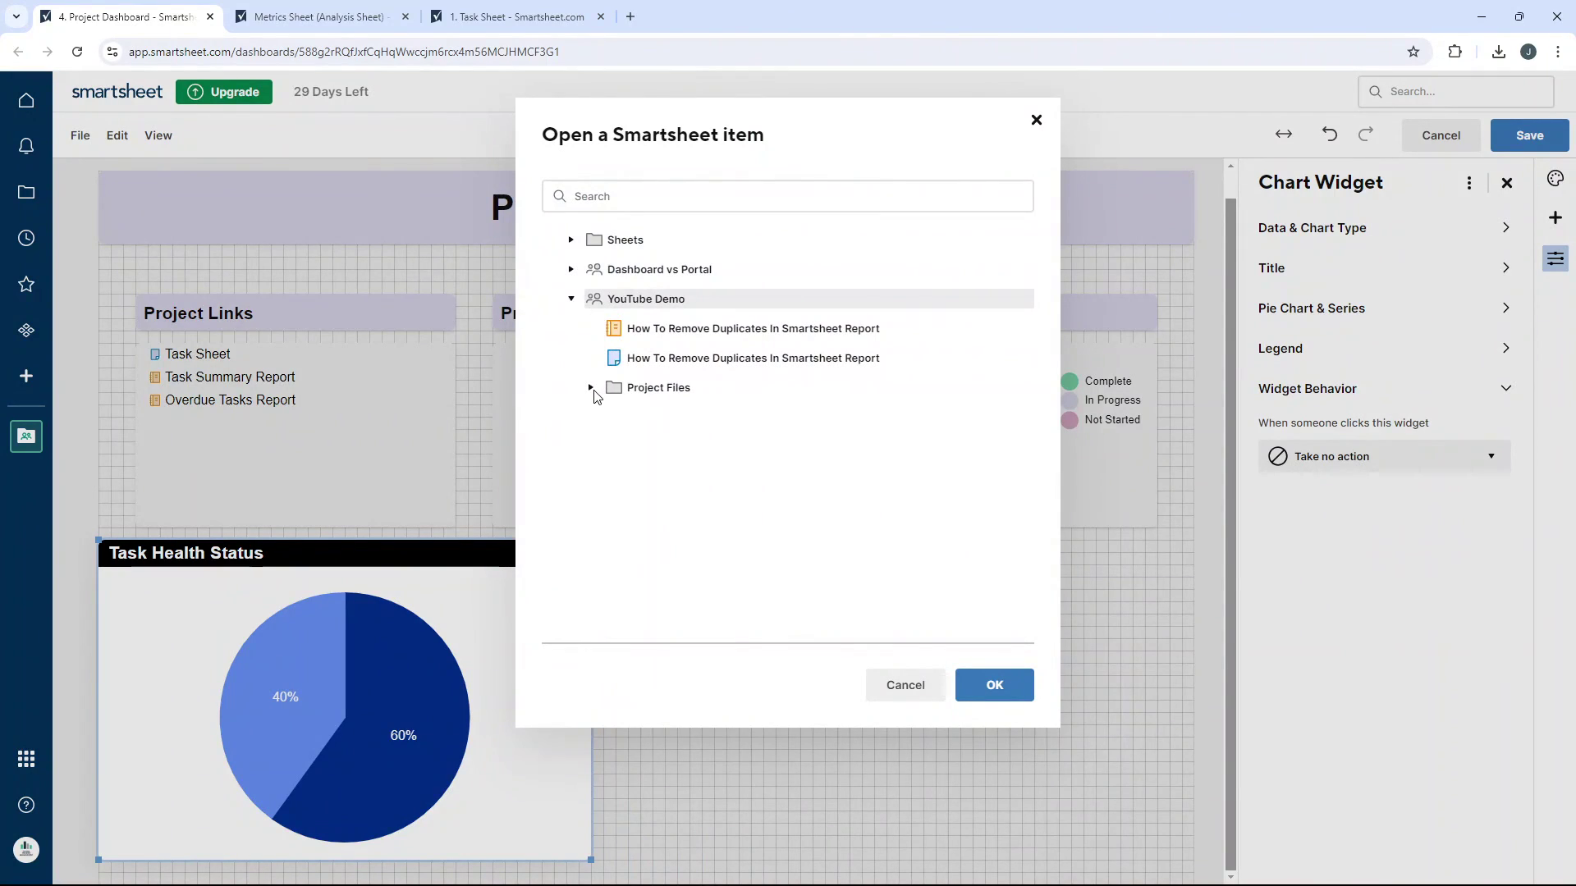
pyautogui.click(592, 388)
pyautogui.click(680, 417)
pyautogui.click(1018, 685)
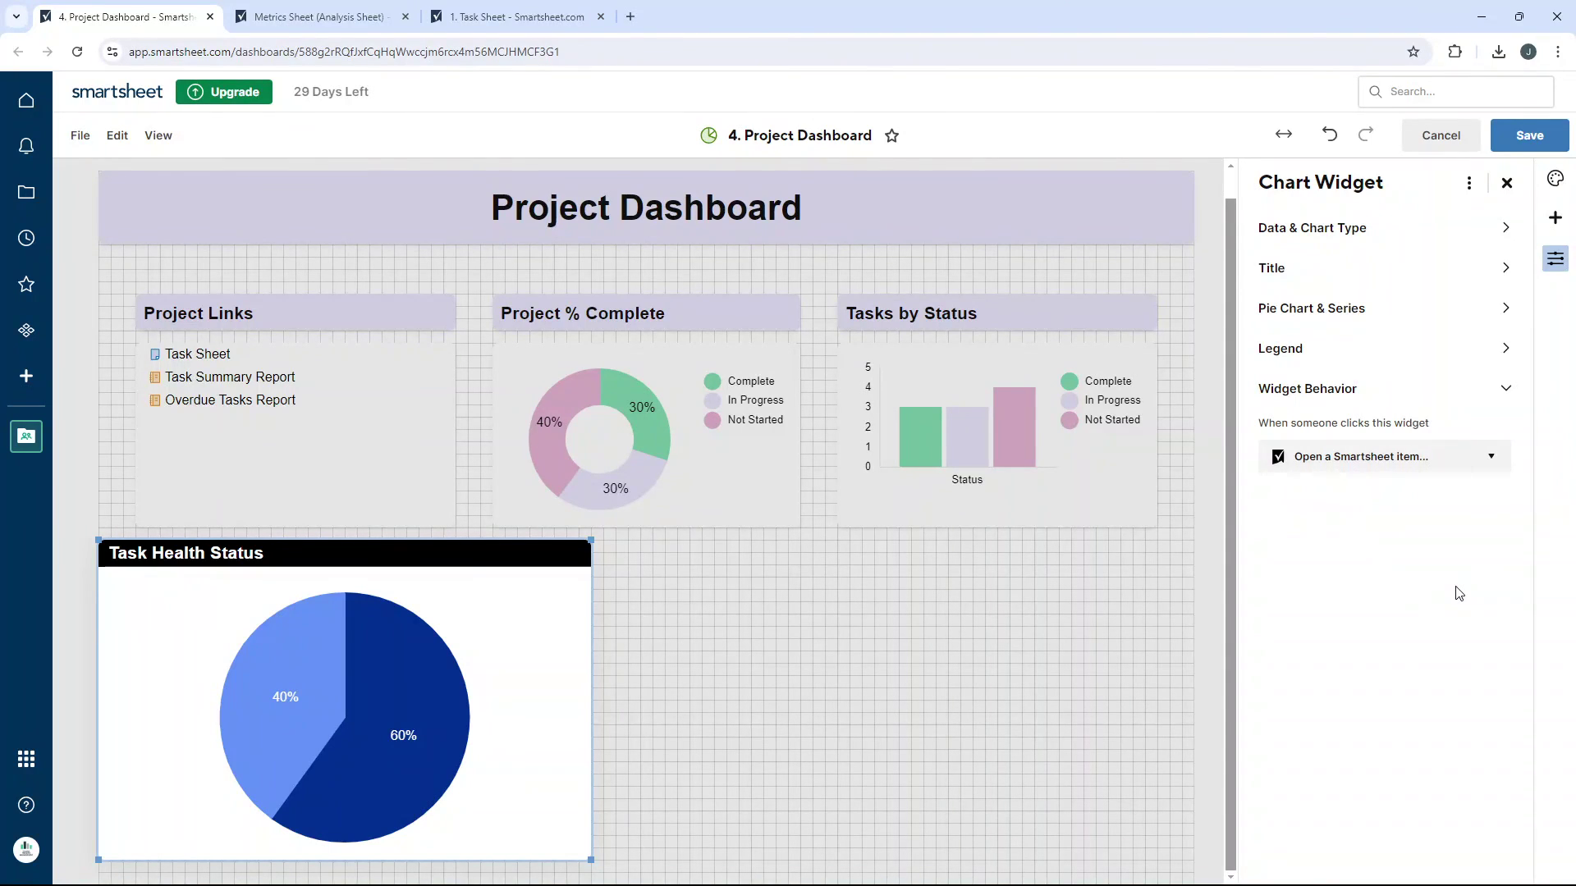
pyautogui.click(320, 17)
pyautogui.click(522, 19)
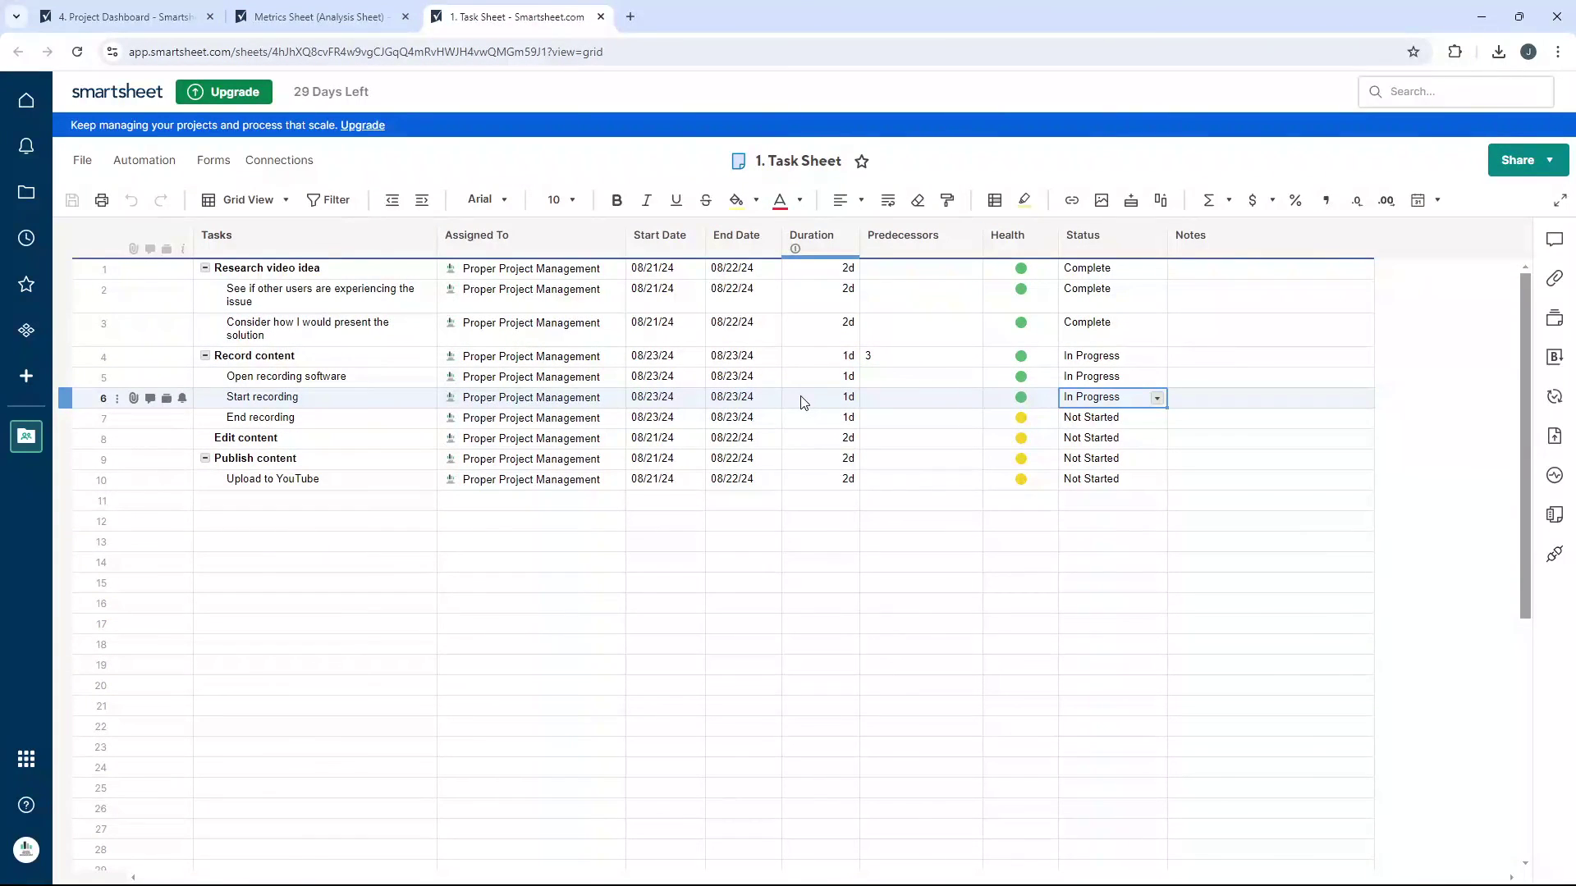
pyautogui.click(314, 10)
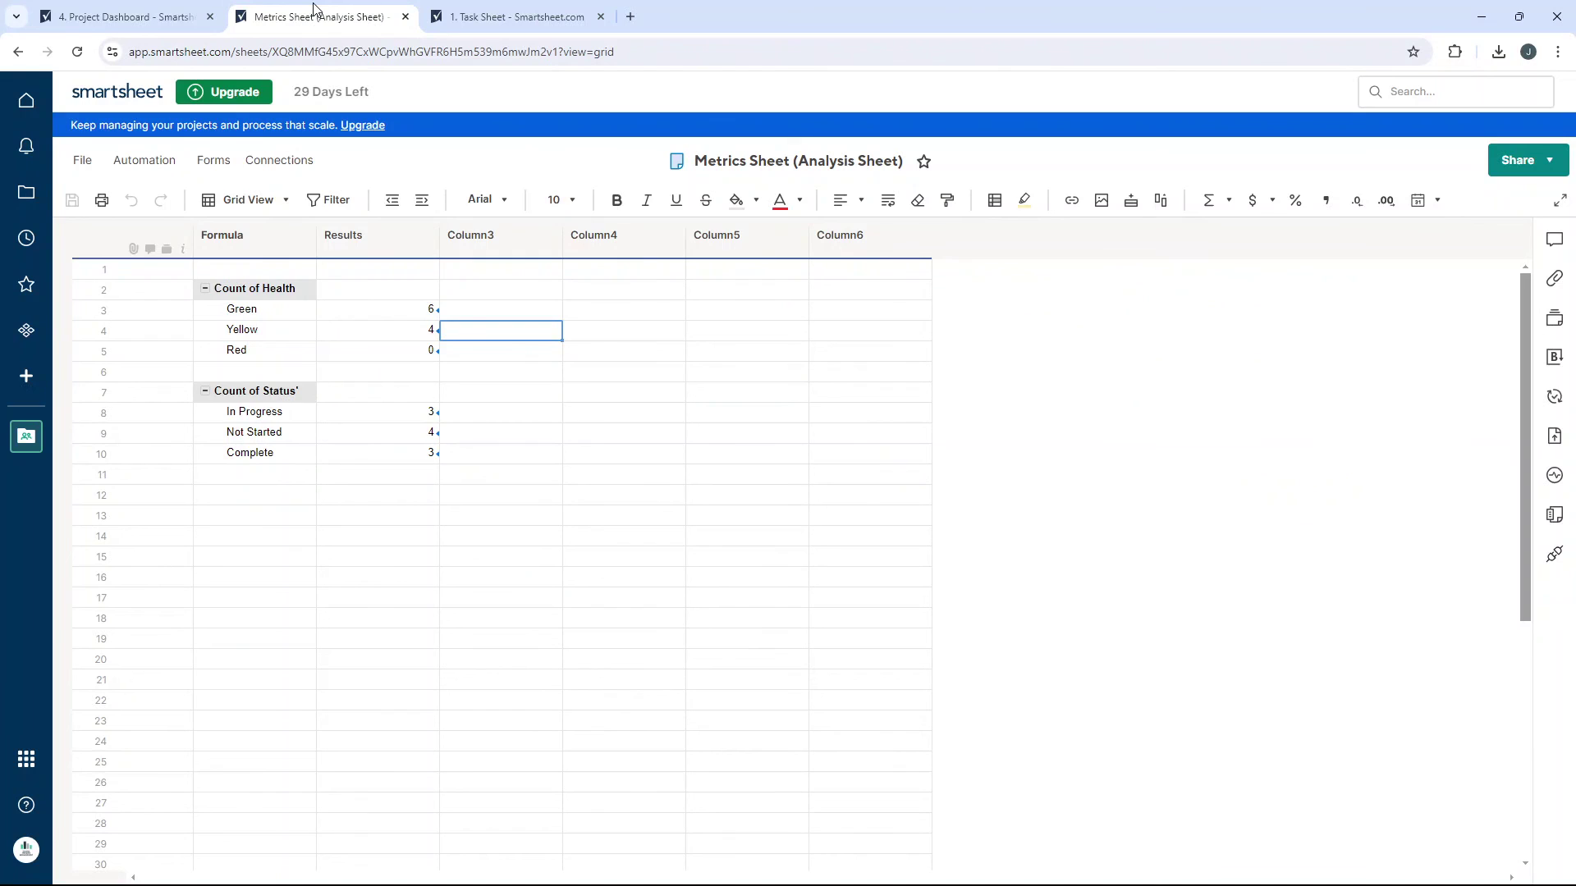
pyautogui.moveTo(270, 289); pyautogui.dragTo(387, 461)
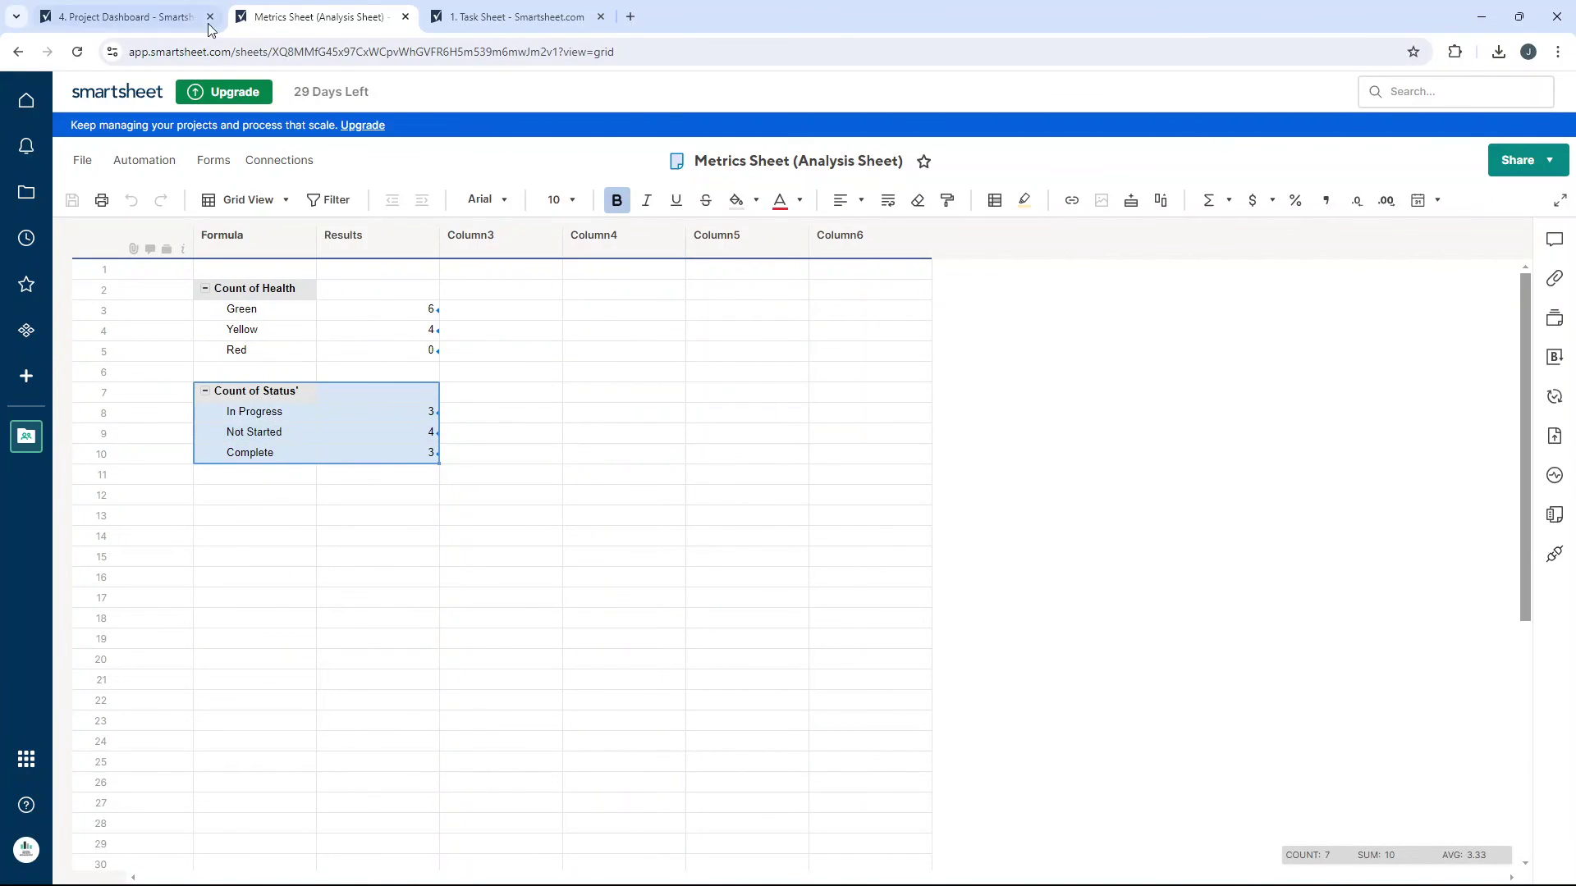
pyautogui.hotkey('ctrl', '1')
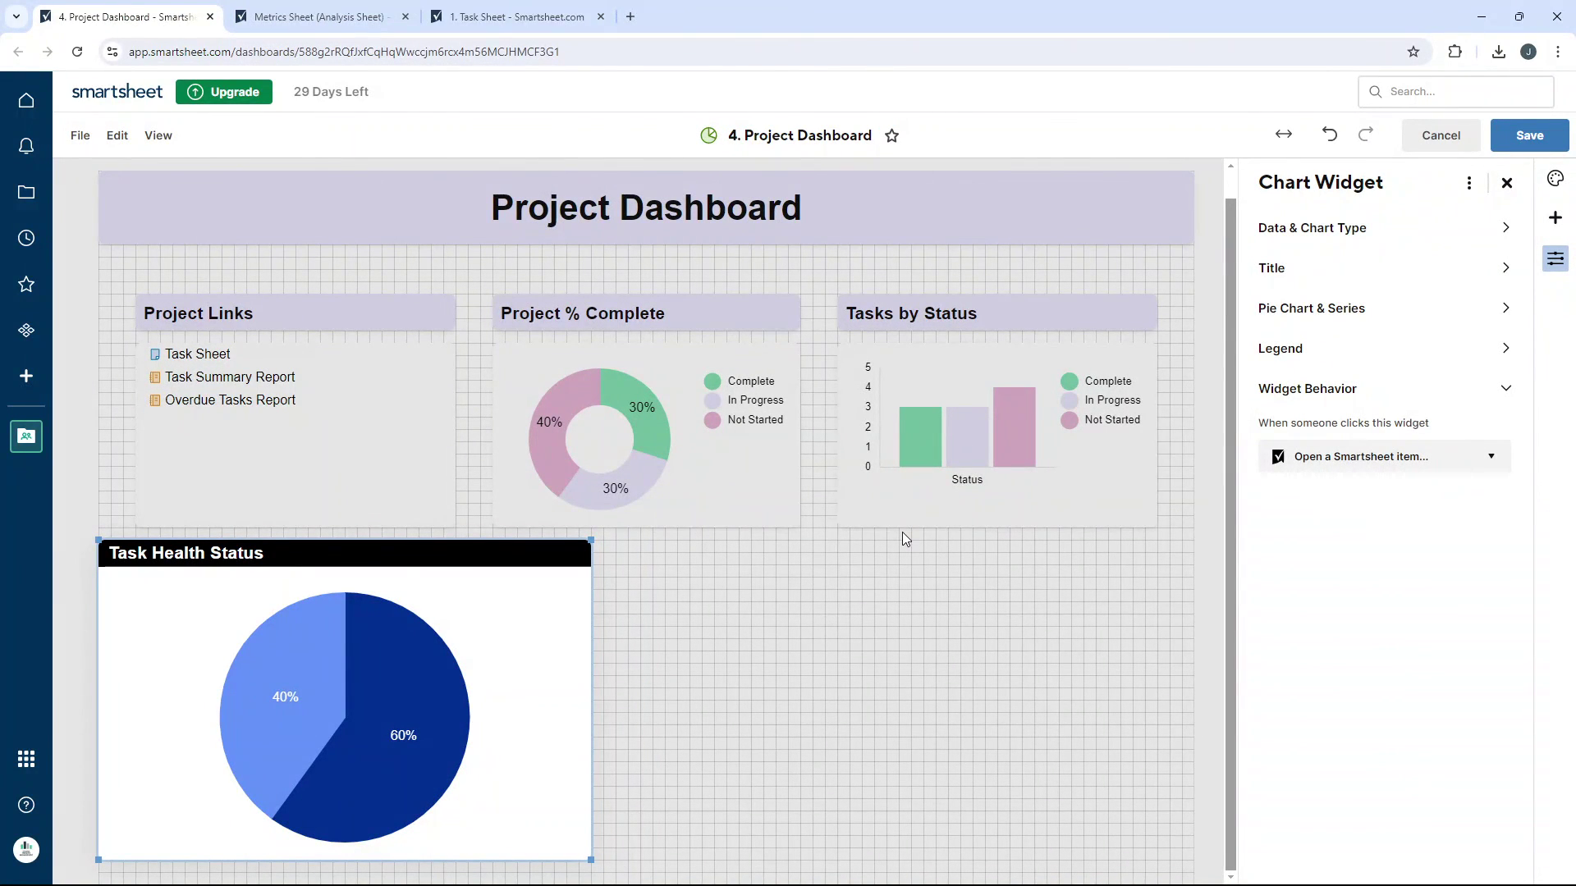